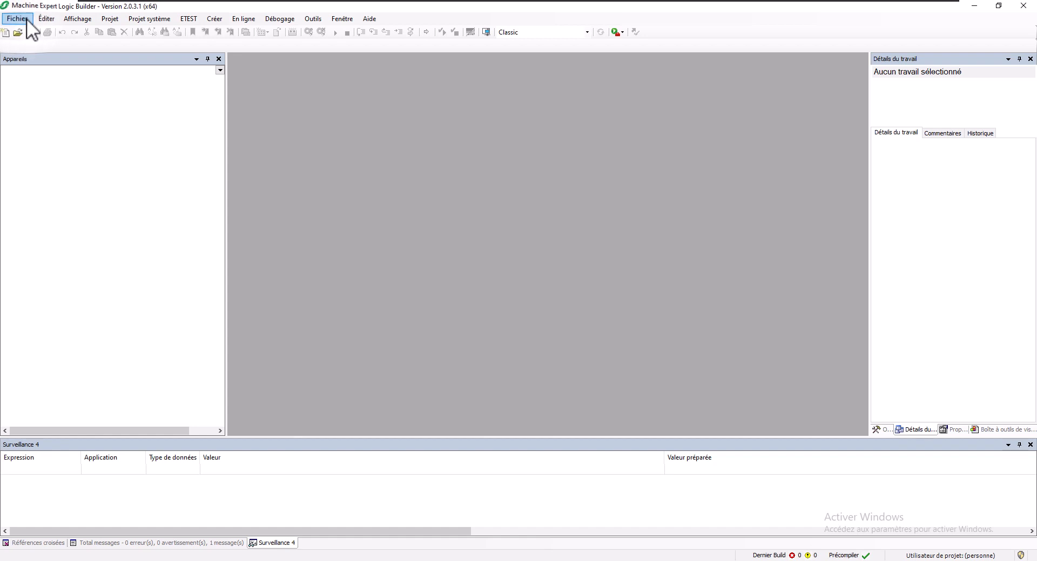
- Start a new default project with the TM262M35MESS8T controller
{"action": "left_click", "coordinate": [26, 18]}
{"action": "left_click", "coordinate": [47, 34]}
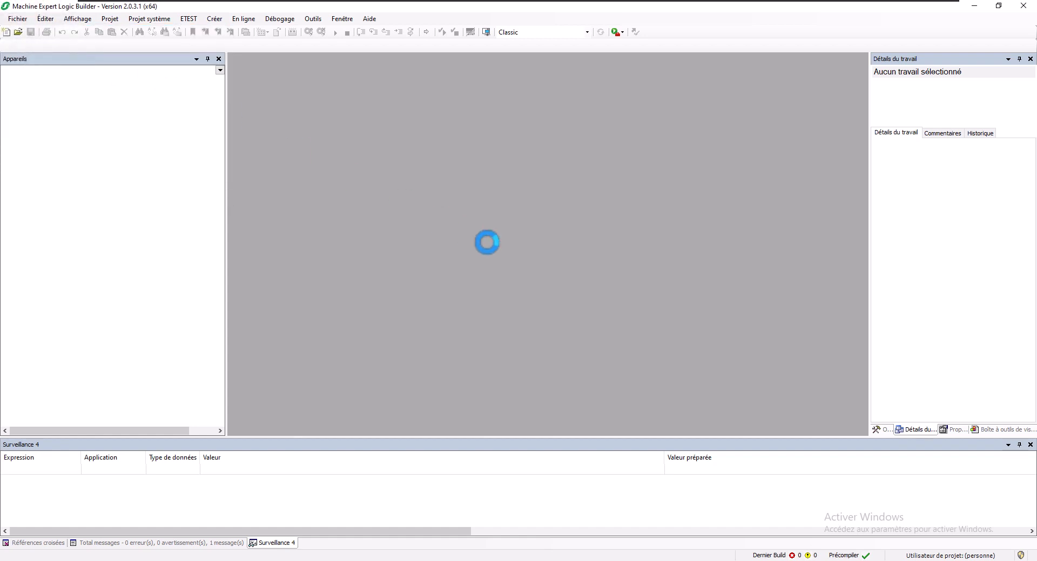
{"action": "left_click", "coordinate": [482, 196]}
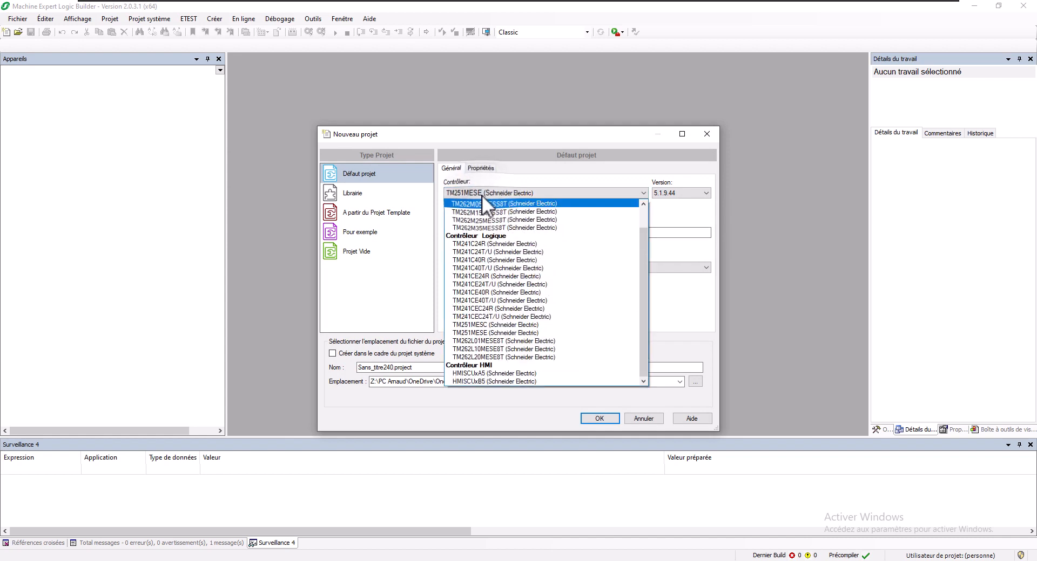
{"action": "left_click", "coordinate": [482, 228]}
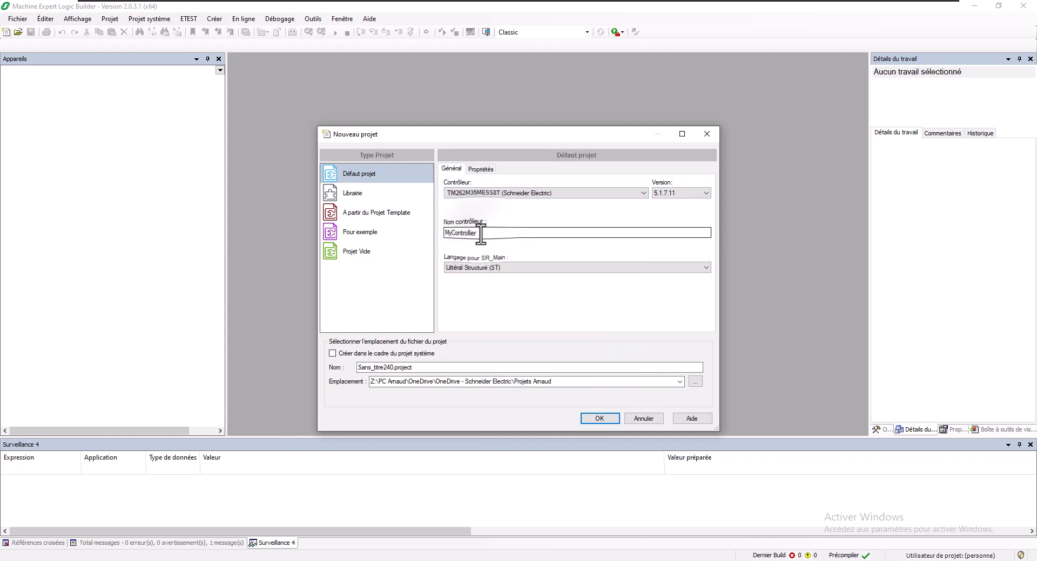
- Name the project "ME 2.0.3.1 - M262 - DataLog" and create it
{"action": "left_click", "coordinate": [395, 367]}
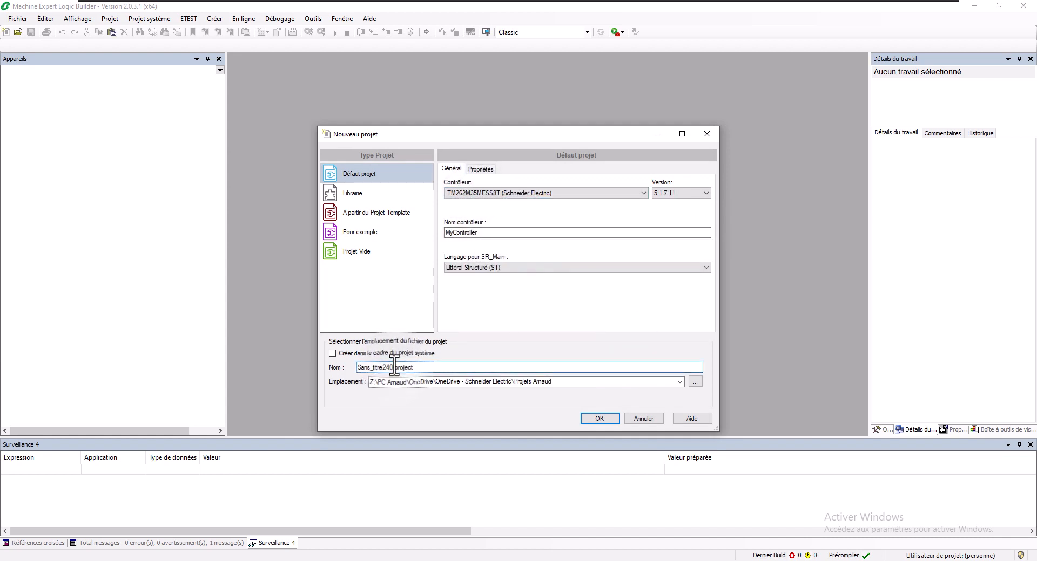
{"action": "double_click", "coordinate": [395, 368]}
{"action": "type", "text": "ME 2"}
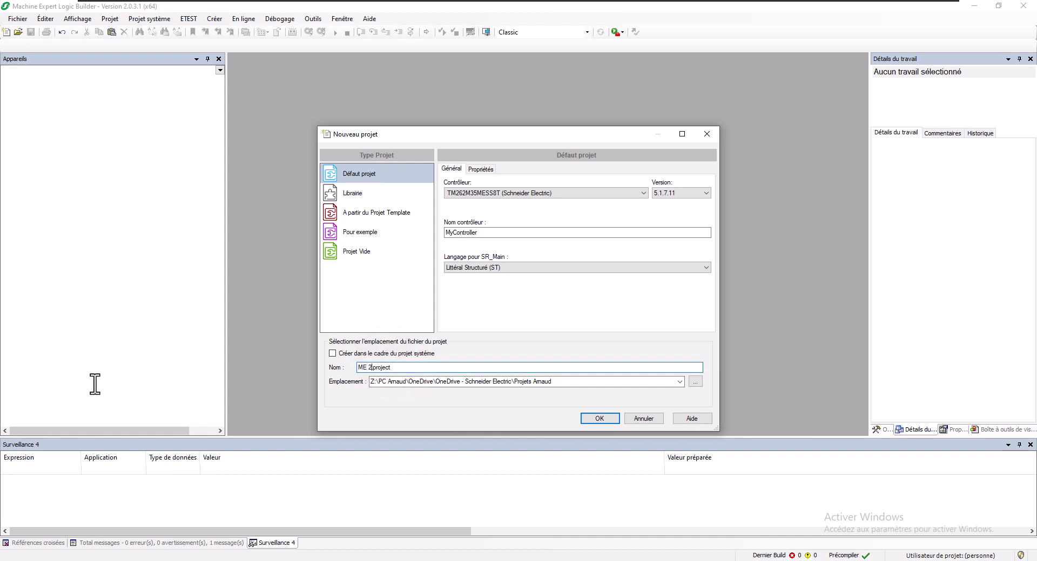
{"action": "type", "text": ".0.3.1 - M262 - DataLog."}
{"action": "left_click", "coordinate": [614, 416]}
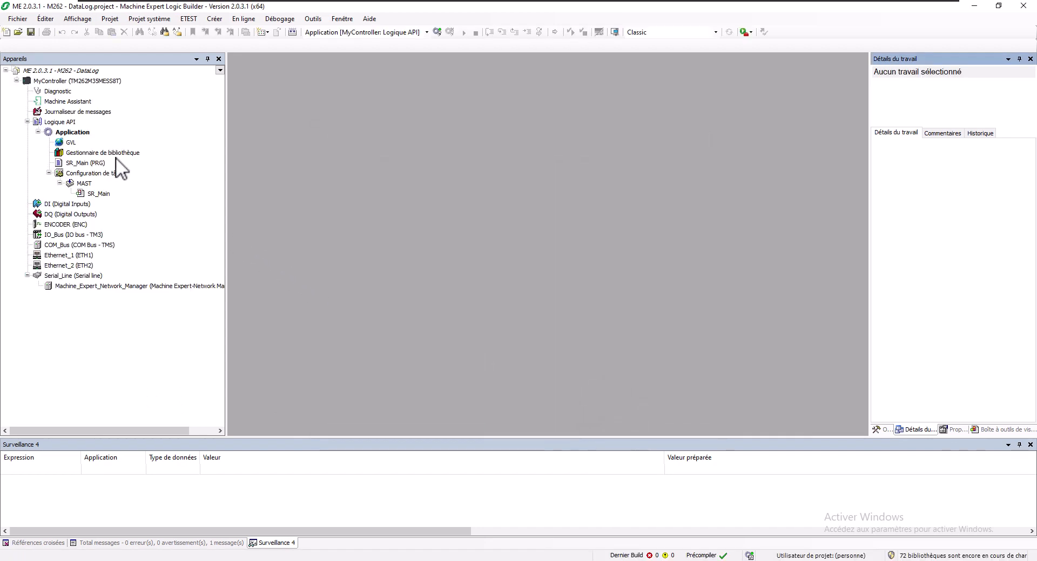
- Add a global variable list named GVL_DataLog under Application
{"action": "right_click", "coordinate": [79, 135]}
{"action": "mouse_move", "coordinate": [141, 216]}
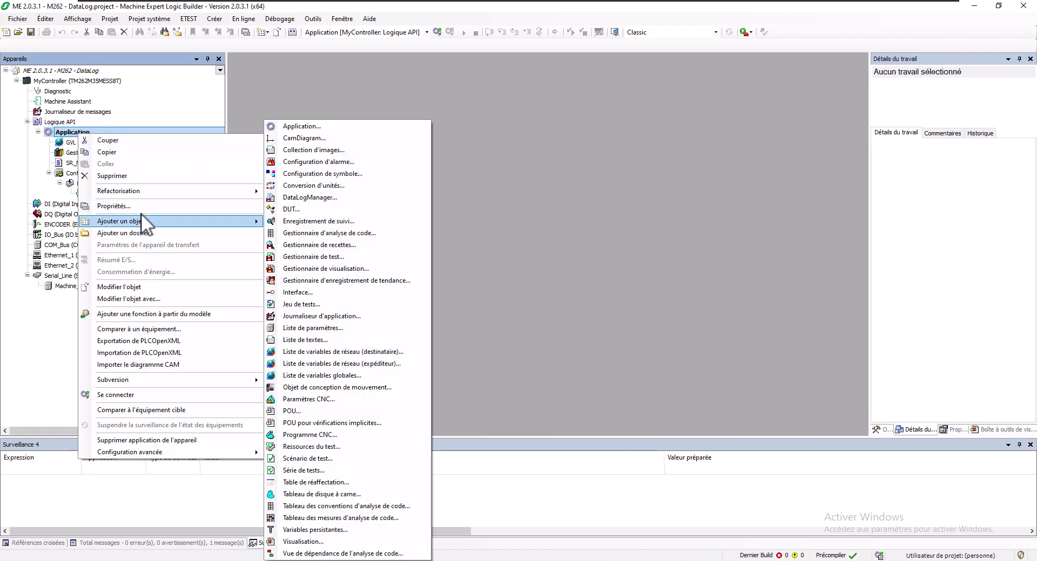
{"action": "left_click", "coordinate": [331, 375]}
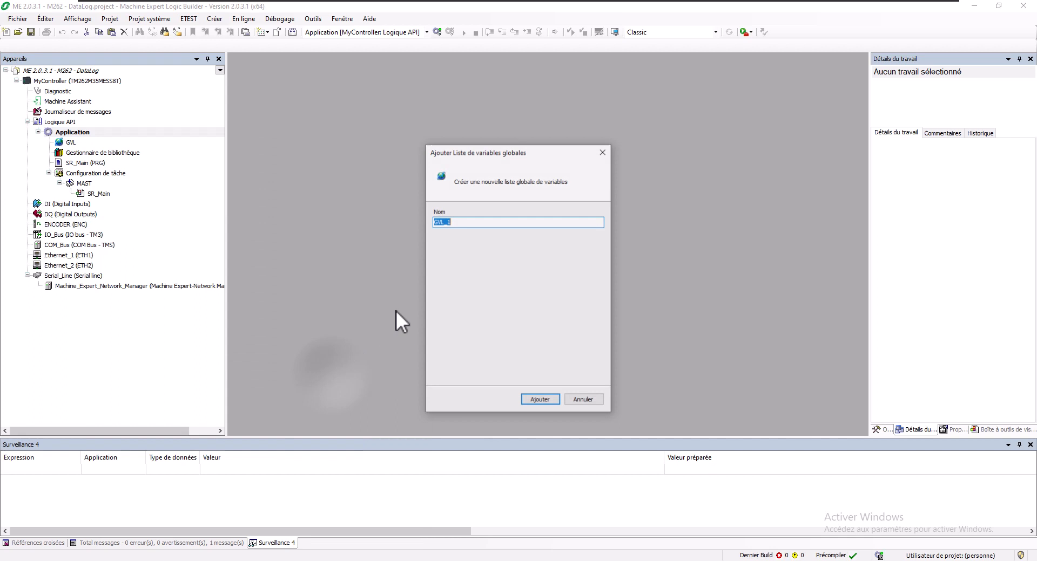
{"action": "left_click", "coordinate": [494, 214]}
{"action": "key", "text": "BackSpace"}
{"action": "type", "text": "DataL"}
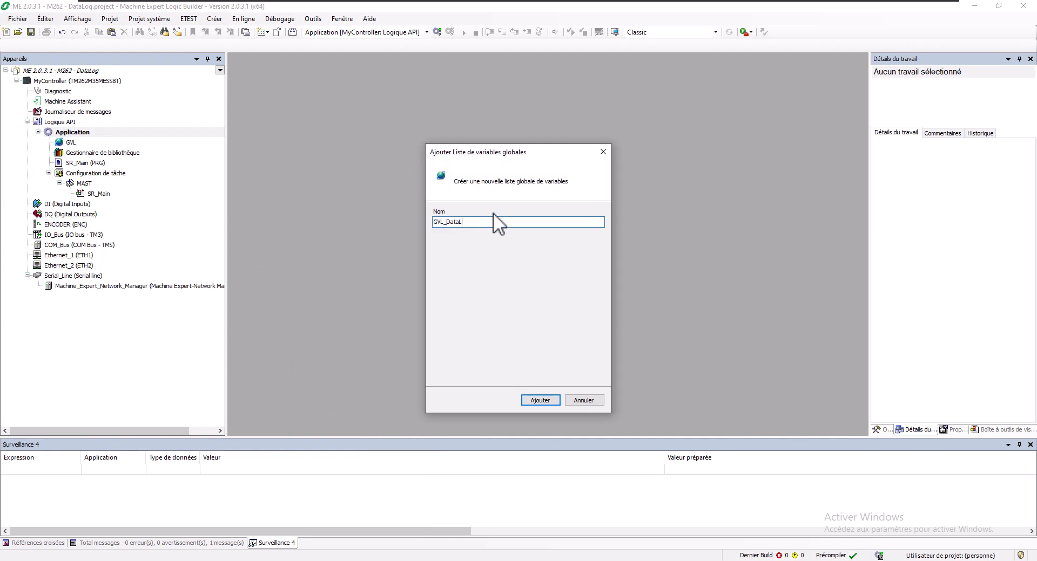
{"action": "type", "text": "og"}
{"action": "key", "text": "Return"}
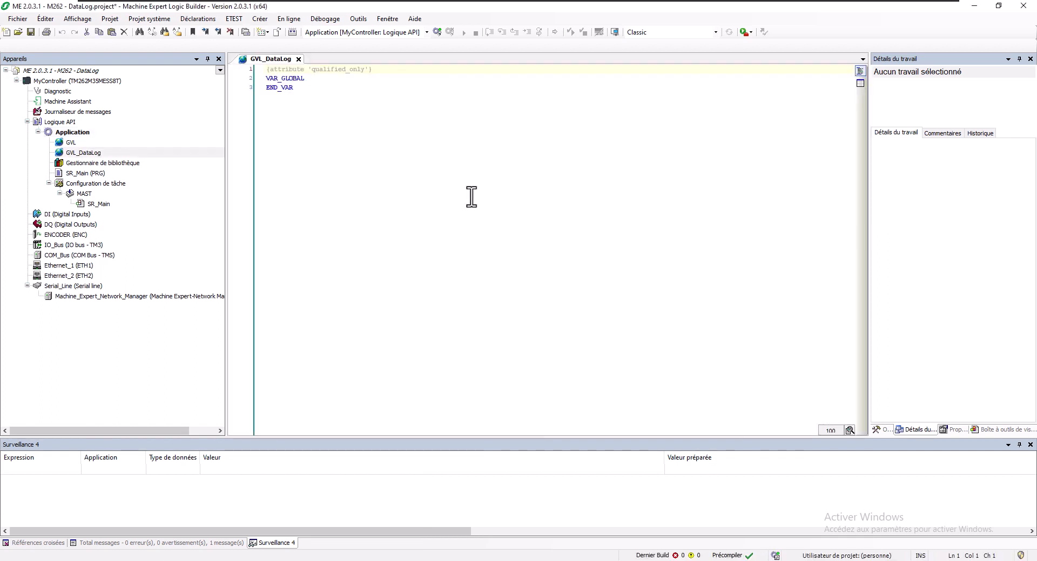
- Declare the global variable xExecute as BOOL in GVL_DataLog
{"action": "left_click", "coordinate": [316, 79]}
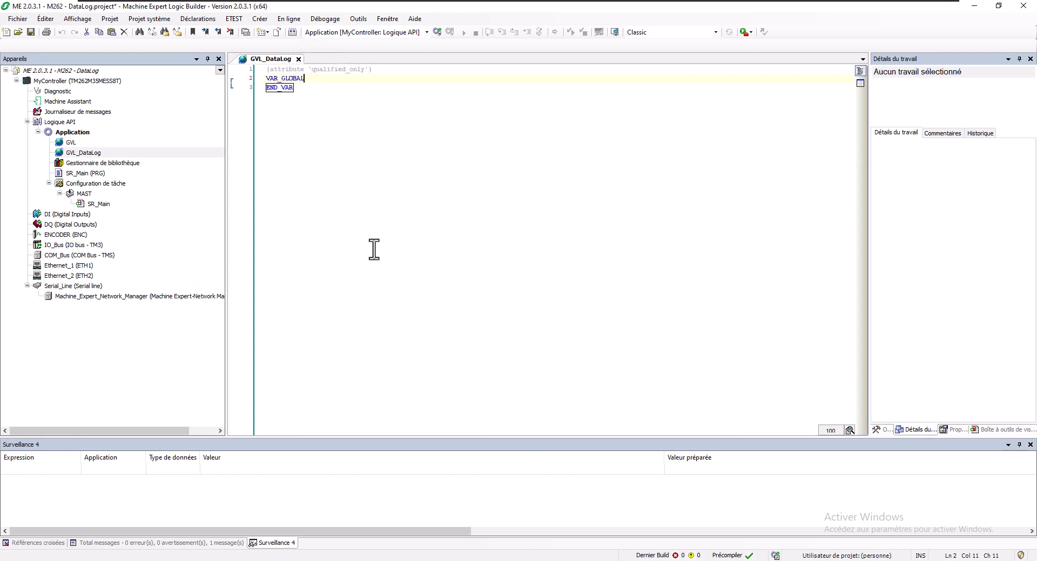
{"action": "key", "text": "Return"}
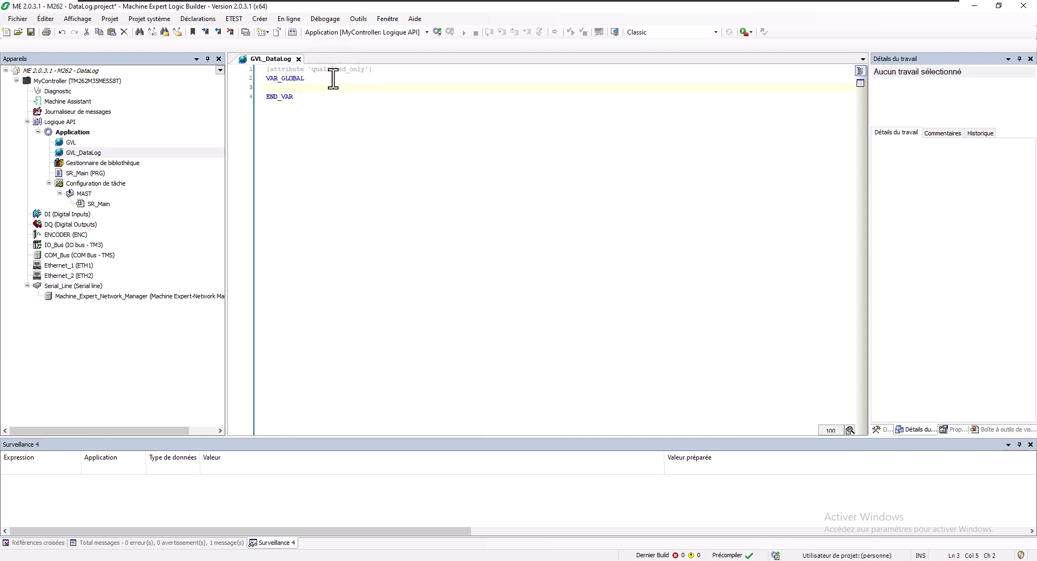
{"action": "type", "text": "xExec"}
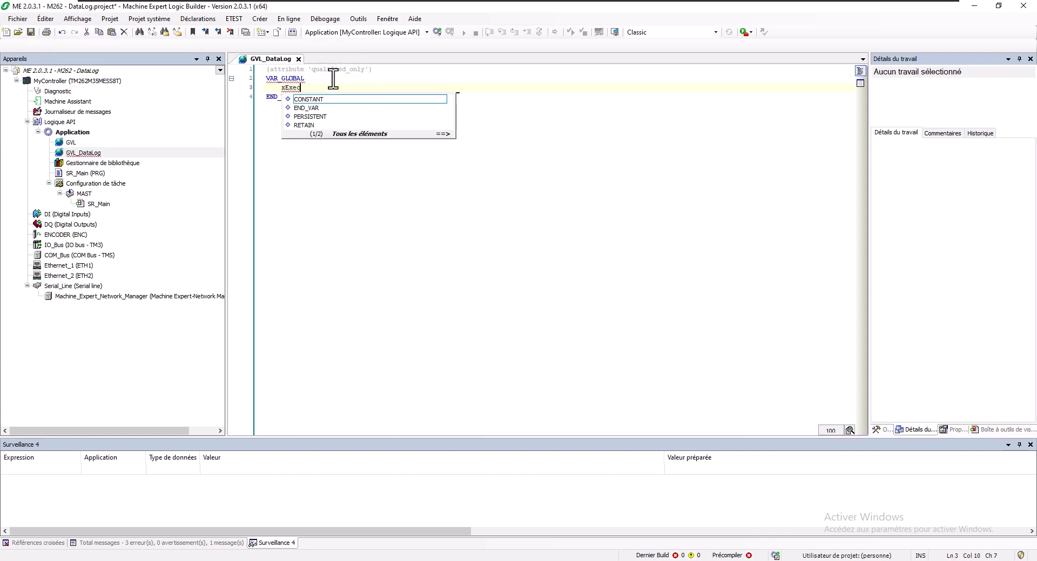
{"action": "type", "text": "ute : "}
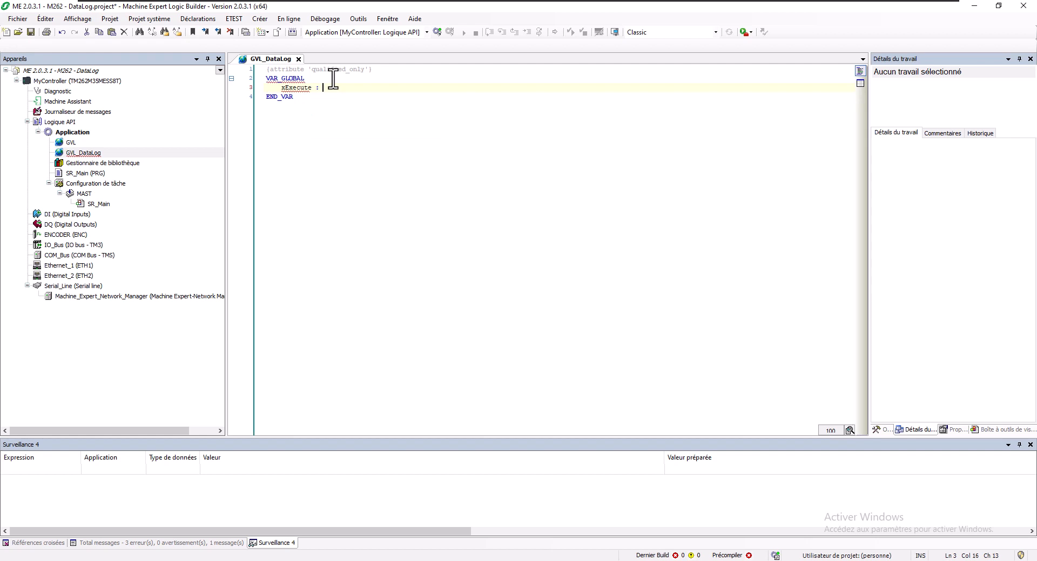
{"action": "type", "text": "BOOL;"}
{"action": "key", "text": "Return"}
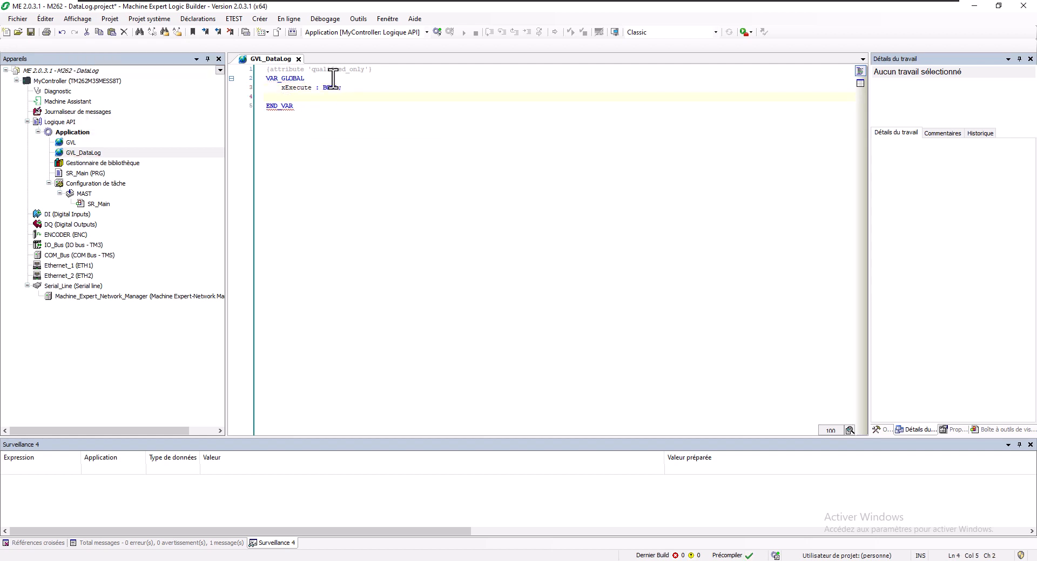
- Declare xDone as BOOL below xExecute and remove the space before the colon in the xExecute declaration
{"action": "type", "text": "xDone: "}
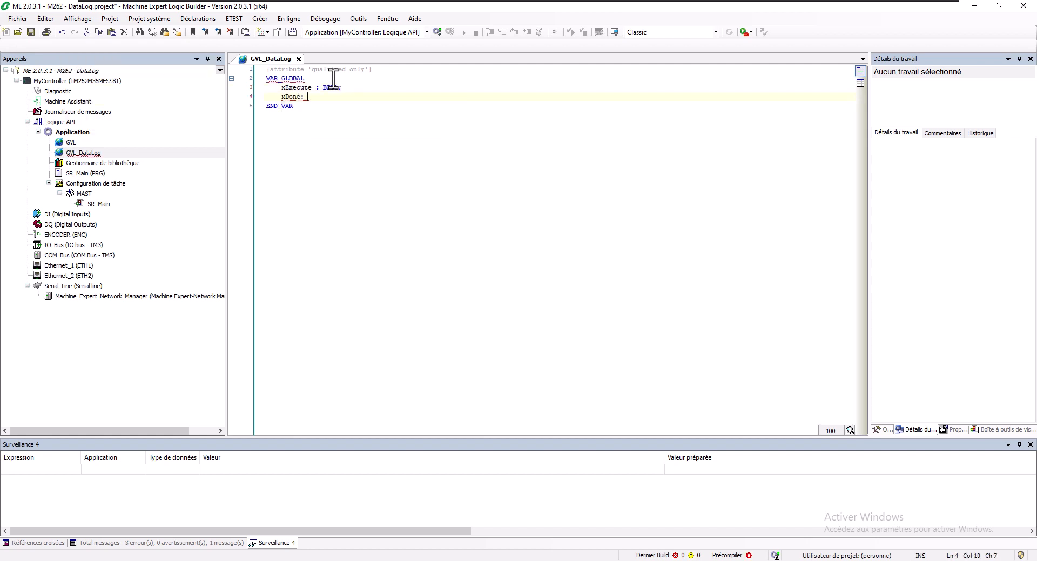
{"action": "type", "text": "BOOL;"}
{"action": "key", "text": "BackSpace"}
{"action": "key", "text": "Down"}
{"action": "key", "text": "End"}
{"action": "key", "text": "Return"}
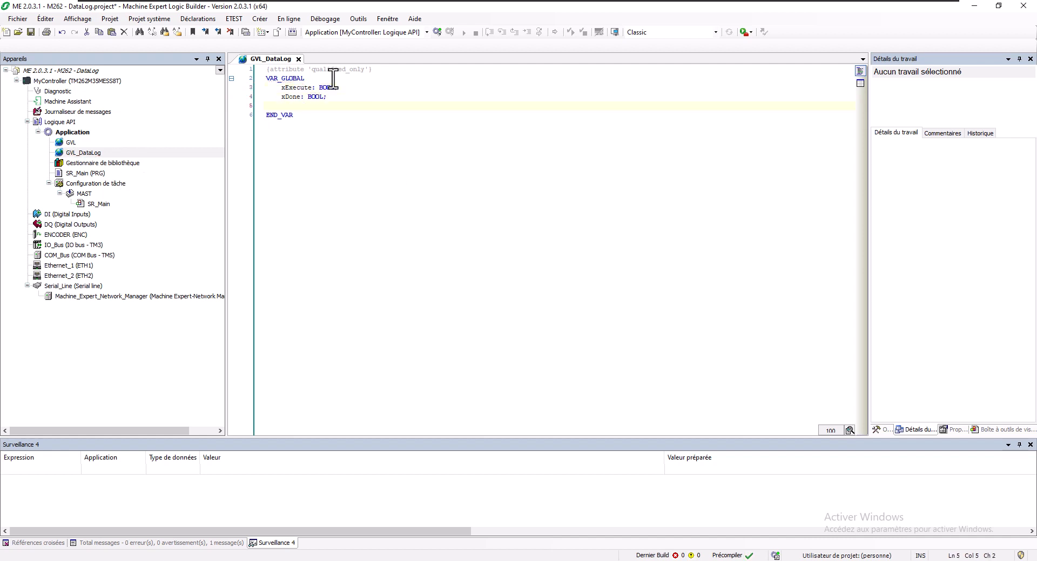
- Declare the variable wsNom as WSTRING(20) below xDone
{"action": "type", "text": "ws"}
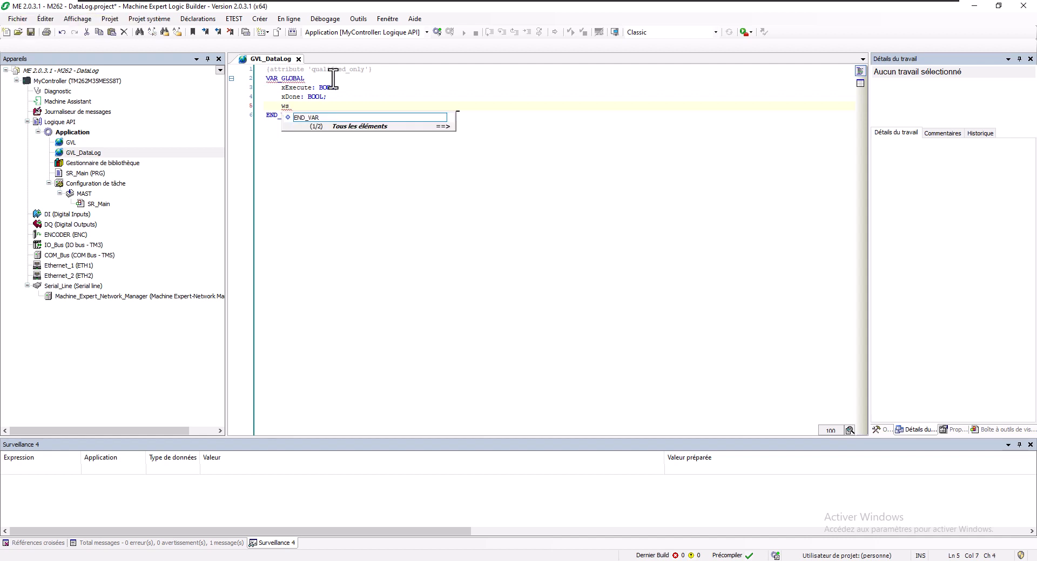
{"action": "type", "text": "Nom : "}
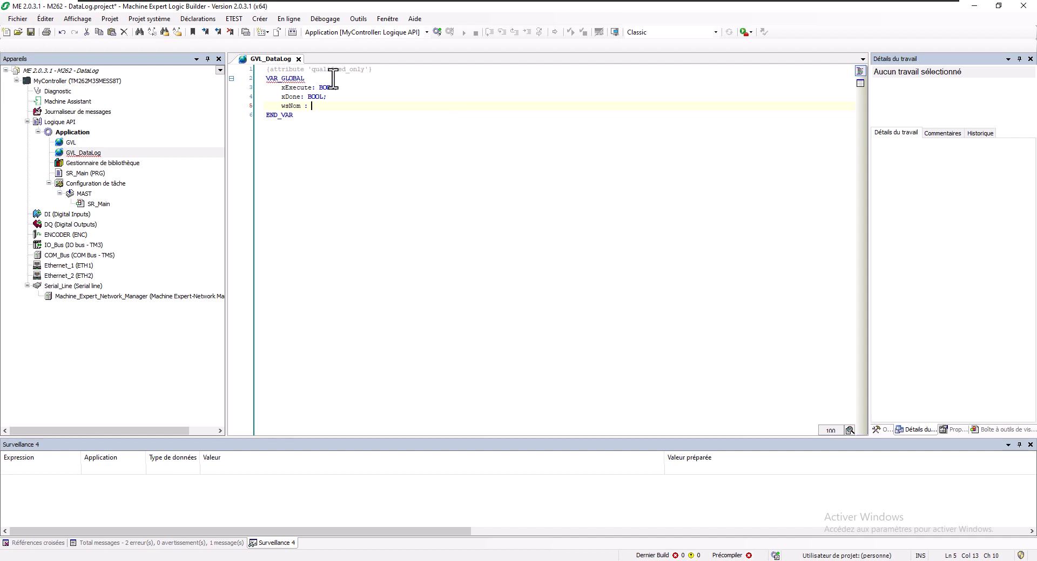
{"action": "type", "text": "WSTRI"}
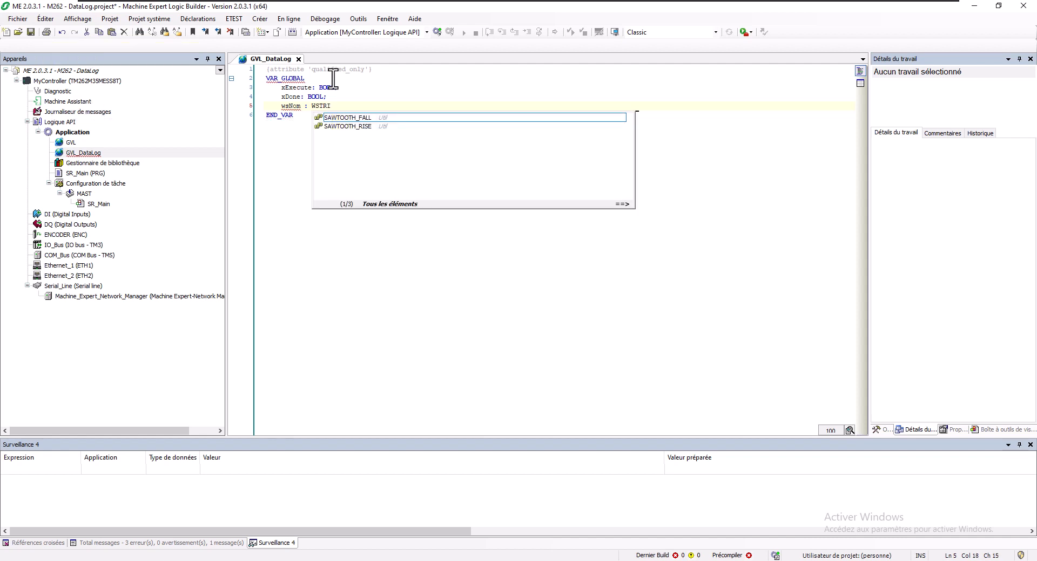
{"action": "type", "text": "NG("}
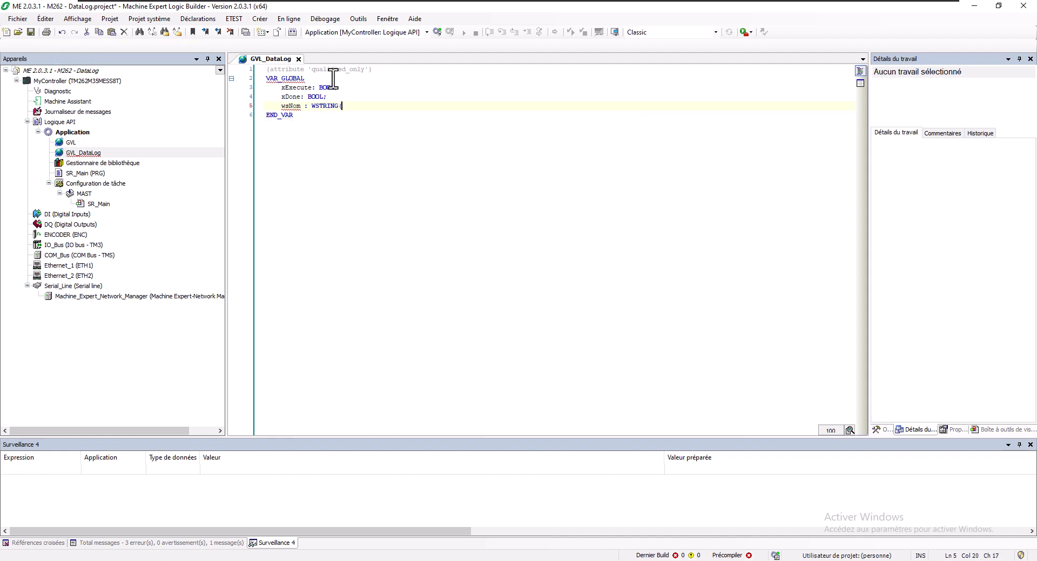
{"action": "type", "text": "20);"}
{"action": "key", "text": "Return"}
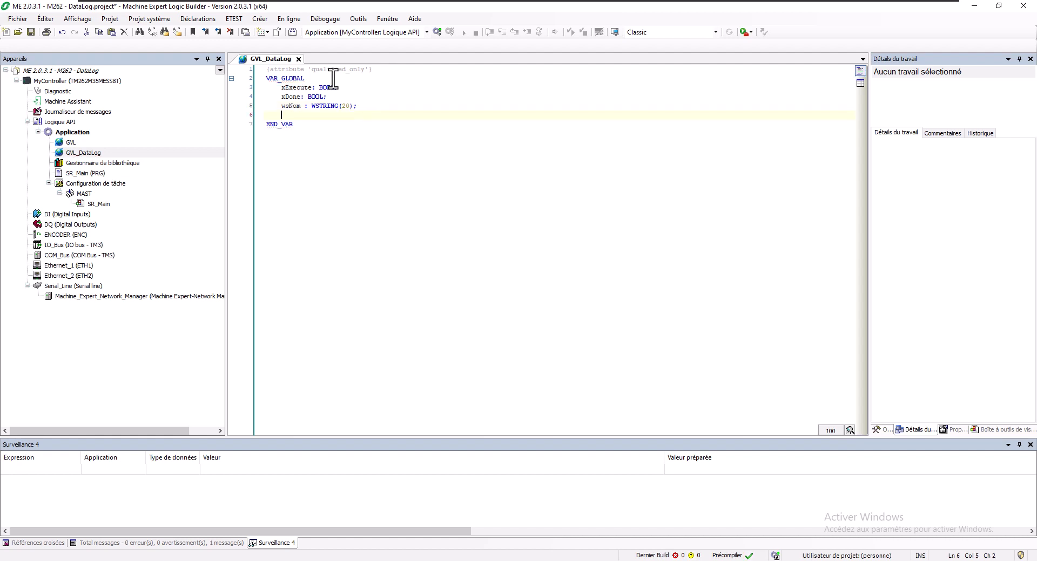
- Declare the variable iValeur1 as INT below wsNom
{"action": "type", "text": "iV"}
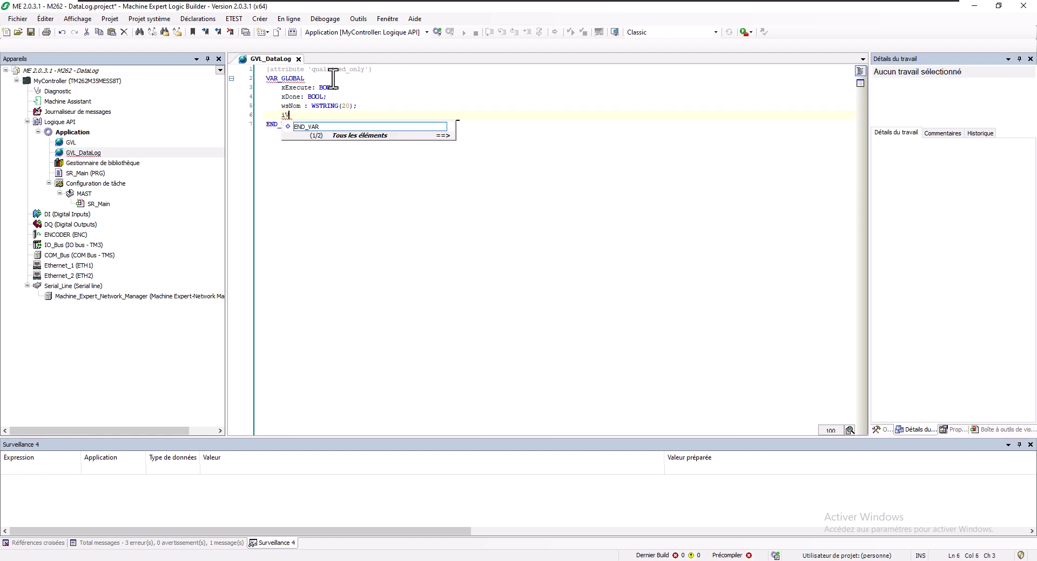
{"action": "type", "text": "aleur1 : "}
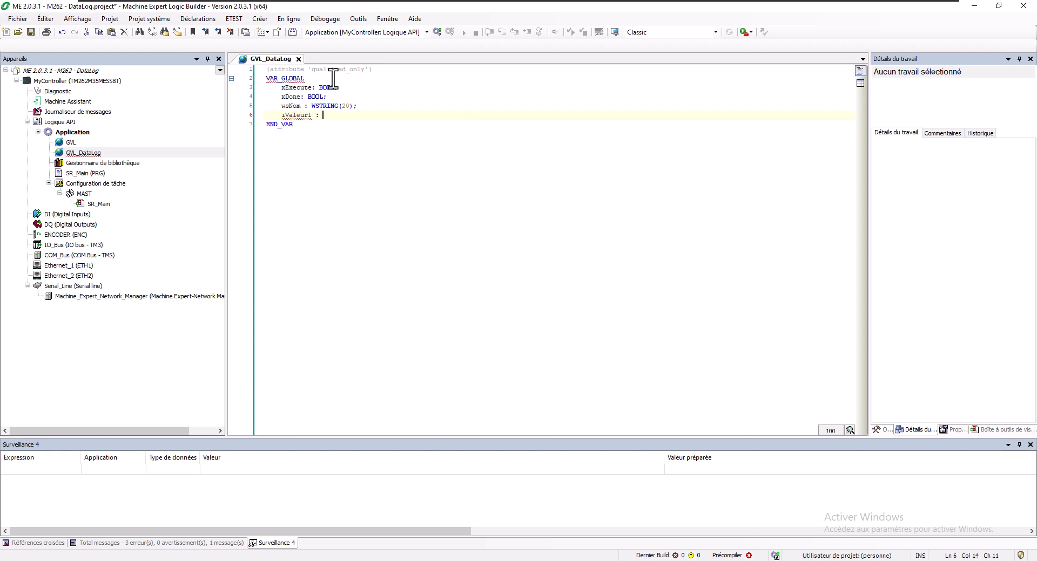
{"action": "type", "text": "INT;"}
- Duplicate the iValeur1 declaration line to make seven identical INT declarations
{"action": "key", "text": "Home"}
{"action": "key", "text": "shift+Down"}
{"action": "key", "text": "ctrl+c"}
{"action": "key", "text": "ctrl+v"}
{"action": "key", "text": "ctrl+v"}
{"action": "key", "text": "ctrl+v"}
{"action": "key", "text": "ctrl+v"}
{"action": "key", "text": "ctrl+v"}
{"action": "key", "text": "ctrl+v"}
{"action": "key", "text": "ctrl+v"}
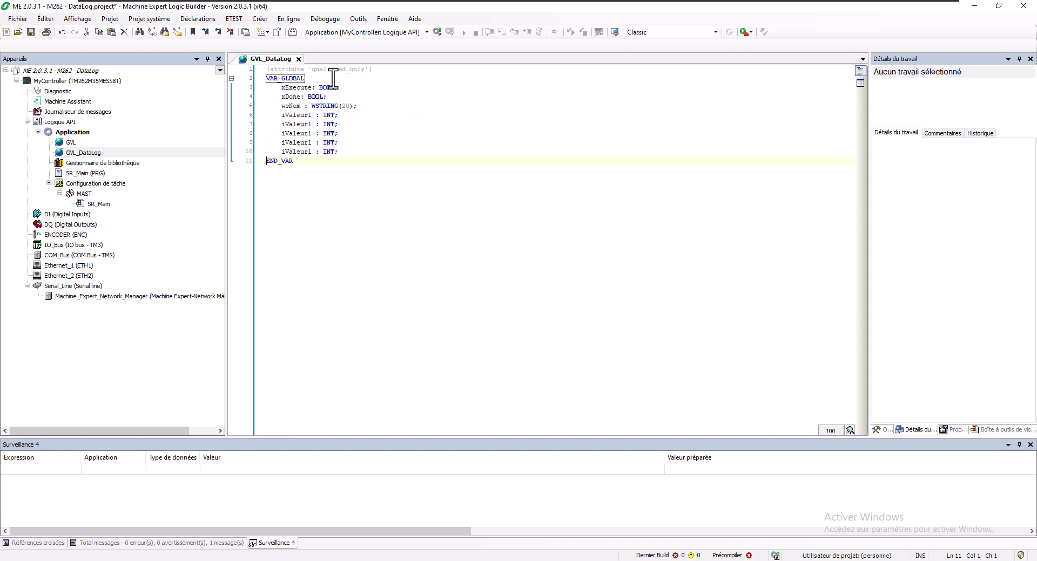
- Rename the second duplicated variable iValeur2 and the third rValeur3
{"action": "left_click", "coordinate": [311, 124]}
{"action": "key", "text": "BackSpace"}
{"action": "type", "text": "2"}
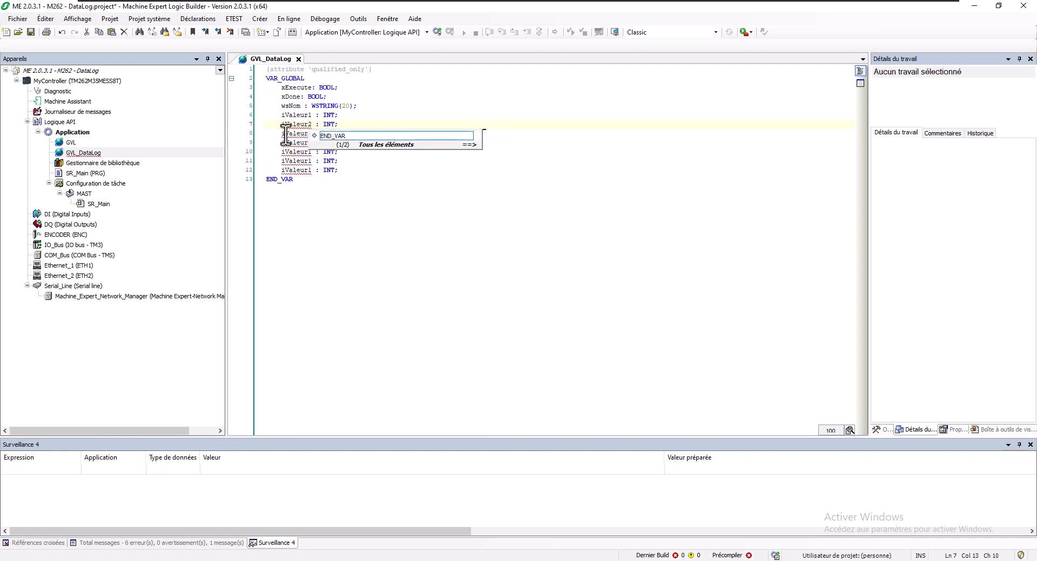
{"action": "left_click", "coordinate": [281, 134]}
{"action": "type", "text": "r"}
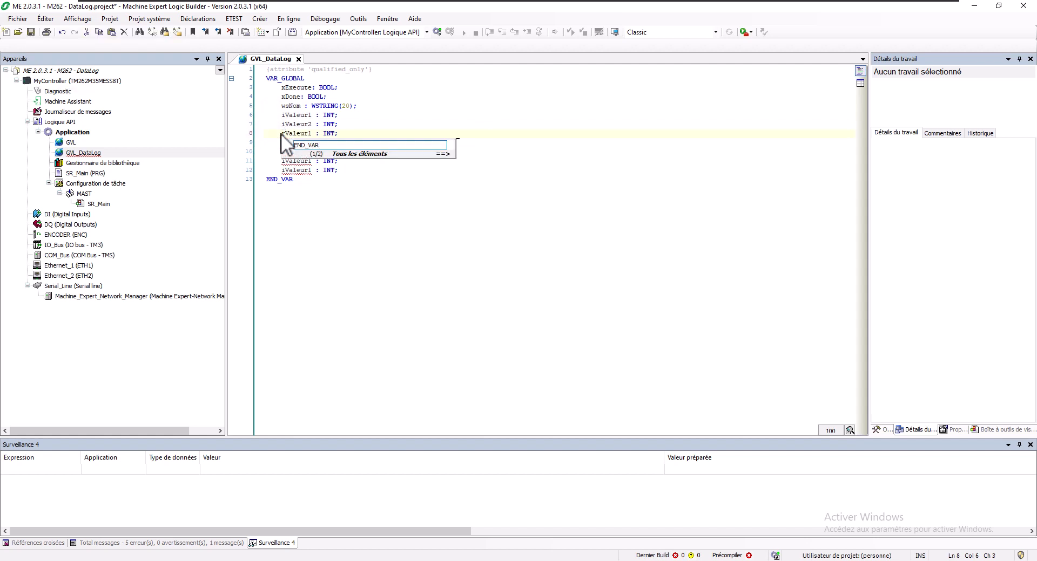
{"action": "left_click_drag", "start_coordinate": [309, 134], "coordinate": [312, 134]}
{"action": "type", "text": "3"}
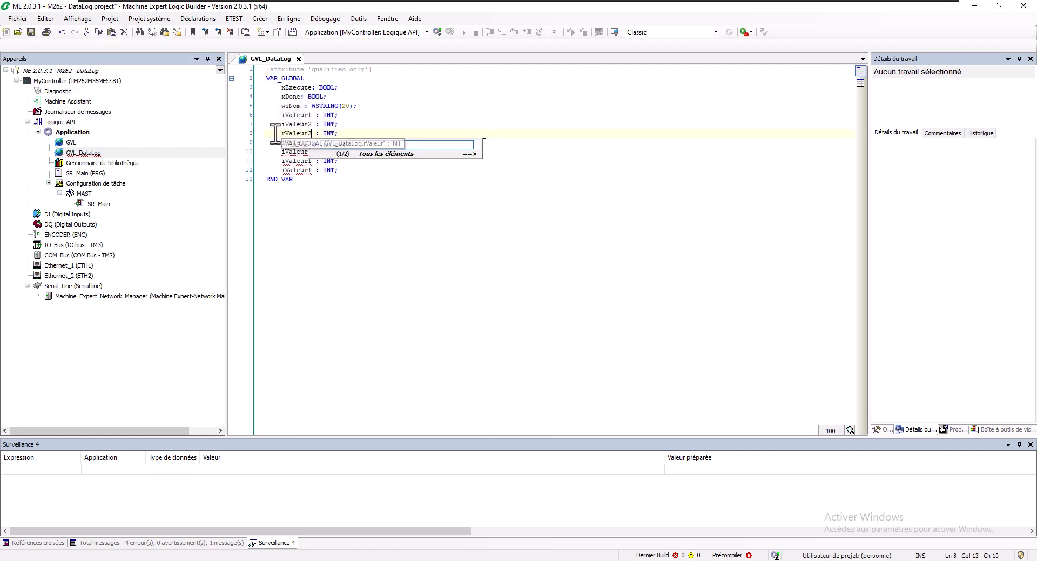
- Rename the fourth duplicated variable rValeur4
{"action": "left_click", "coordinate": [274, 134]}
{"action": "left_click", "coordinate": [282, 144]}
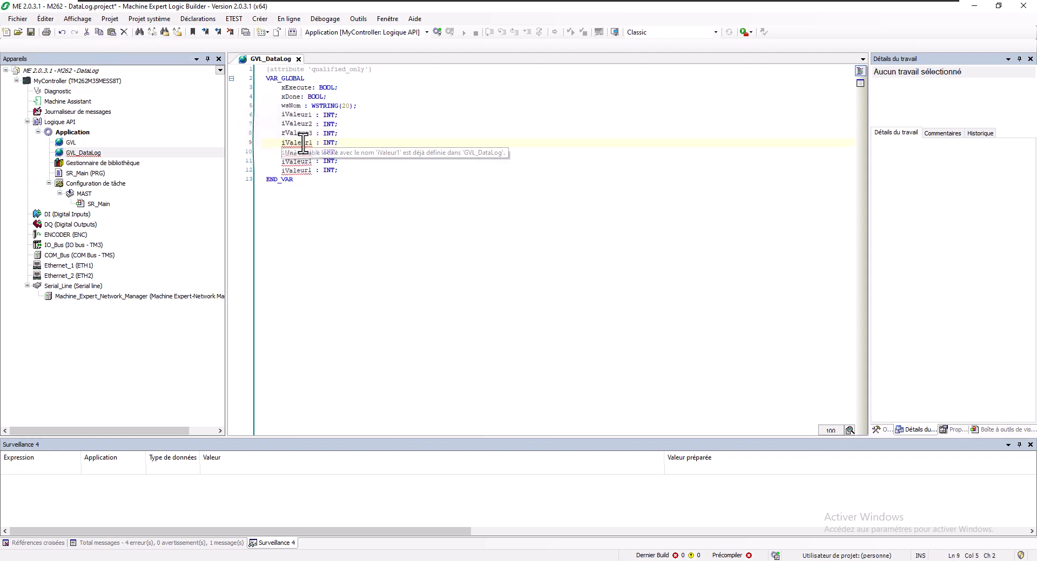
{"action": "type", "text": "r"}
{"action": "key", "text": "Delete"}
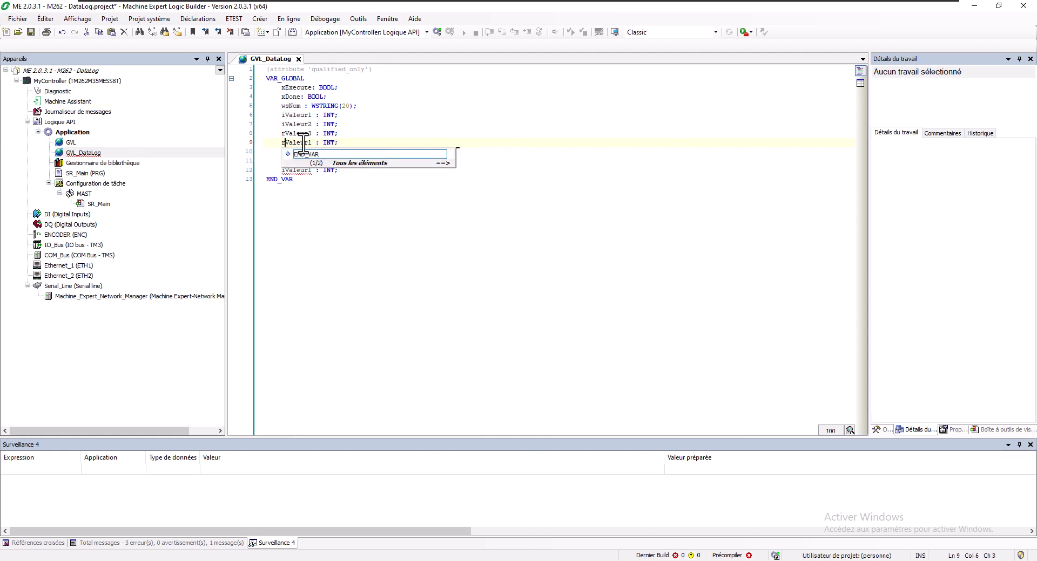
{"action": "key", "text": "Right"}
{"action": "key", "text": "Right"}
{"action": "key", "text": "Right"}
{"action": "key", "text": "Right"}
{"action": "key", "text": "Right"}
{"action": "key", "text": "Right"}
{"action": "key", "text": "Right"}
{"action": "key", "text": "BackSpace"}
{"action": "type", "text": "4"}
- Renumber the last three duplicated variables as iValeur5, iValeur6 and iValeur7
{"action": "key", "text": "Down"}
{"action": "key", "text": "BackSpace"}
{"action": "type", "text": "5"}
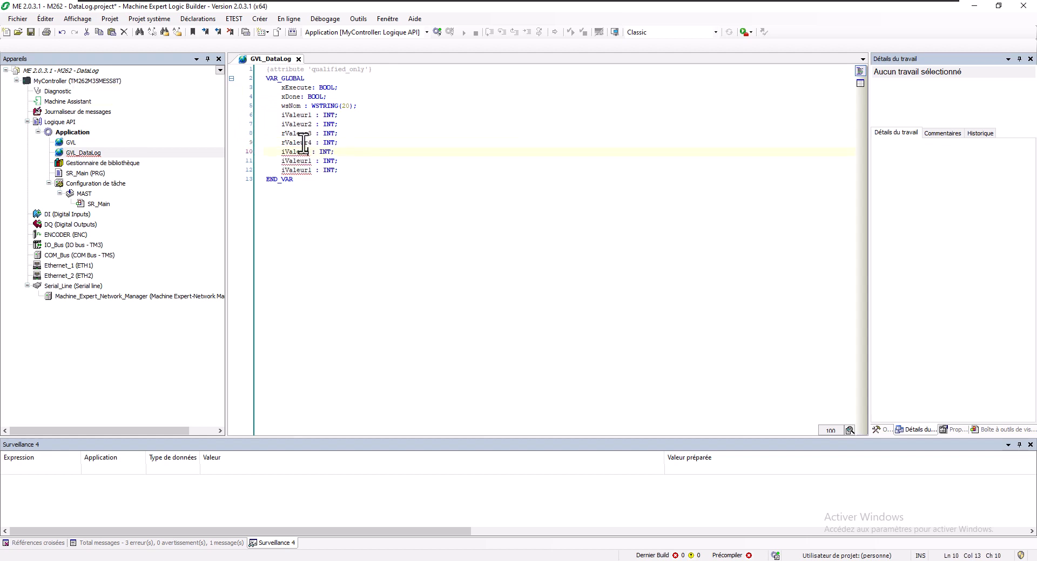
{"action": "key", "text": "Down"}
{"action": "key", "text": "BackSpace"}
{"action": "type", "text": "5"}
{"action": "key", "text": "Down"}
{"action": "key", "text": "BackSpace"}
{"action": "key", "text": "BackSpace"}
{"action": "type", "text": "6"}
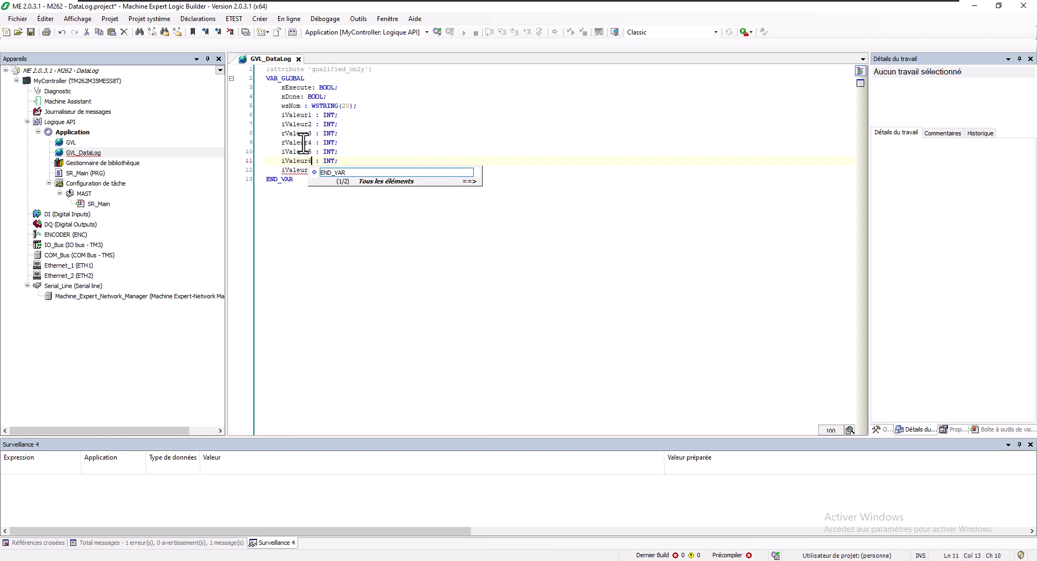
{"action": "key", "text": "Down"}
{"action": "type", "text": "7"}
- Change the prefix of the last three variables from i to x, naming them xValeur5, xValeur6 and xValeur7
{"action": "key", "text": "Left"}
{"action": "key", "text": "Left"}
{"action": "key", "text": "Left"}
{"action": "key", "text": "Left"}
{"action": "key", "text": "Left"}
{"action": "key", "text": "Left"}
{"action": "key", "text": "Left"}
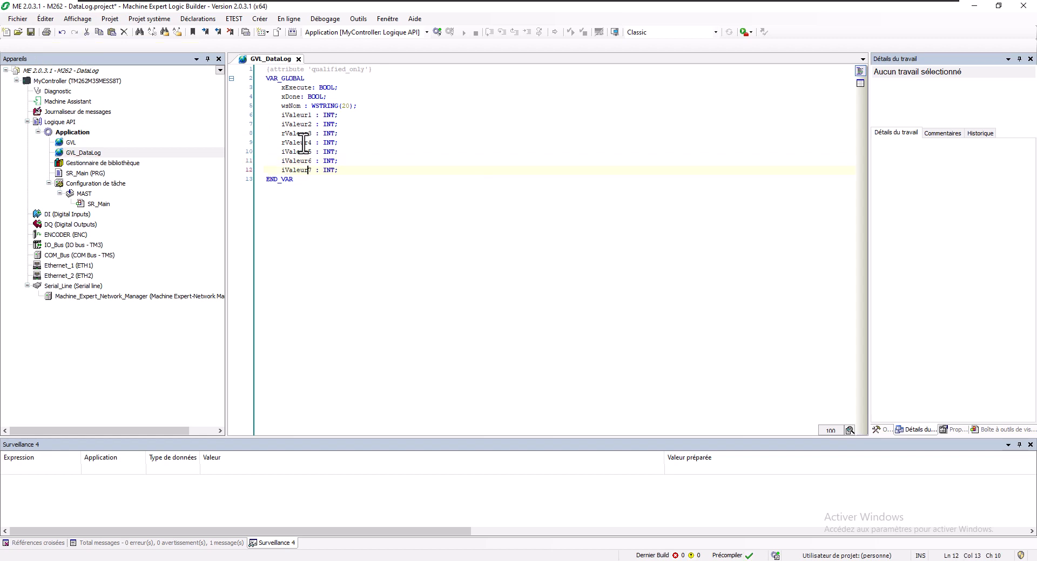
{"action": "key", "text": "BackSpace"}
{"action": "type", "text": "x"}
{"action": "key", "text": "BackSpace"}
{"action": "type", "text": "x"}
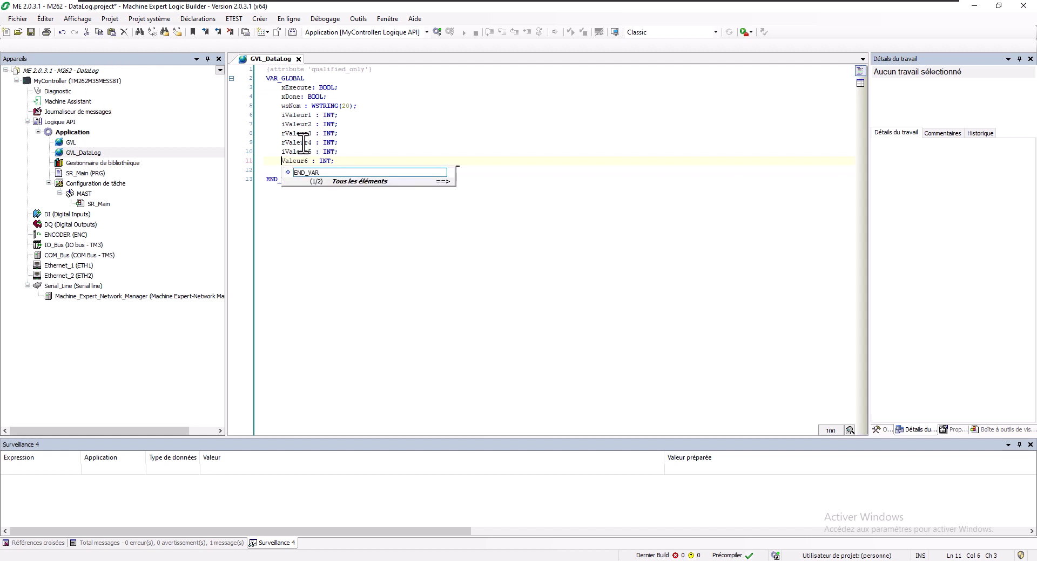
{"action": "key", "text": "Escape"}
{"action": "key", "text": "BackSpace"}
{"action": "type", "text": "x"}
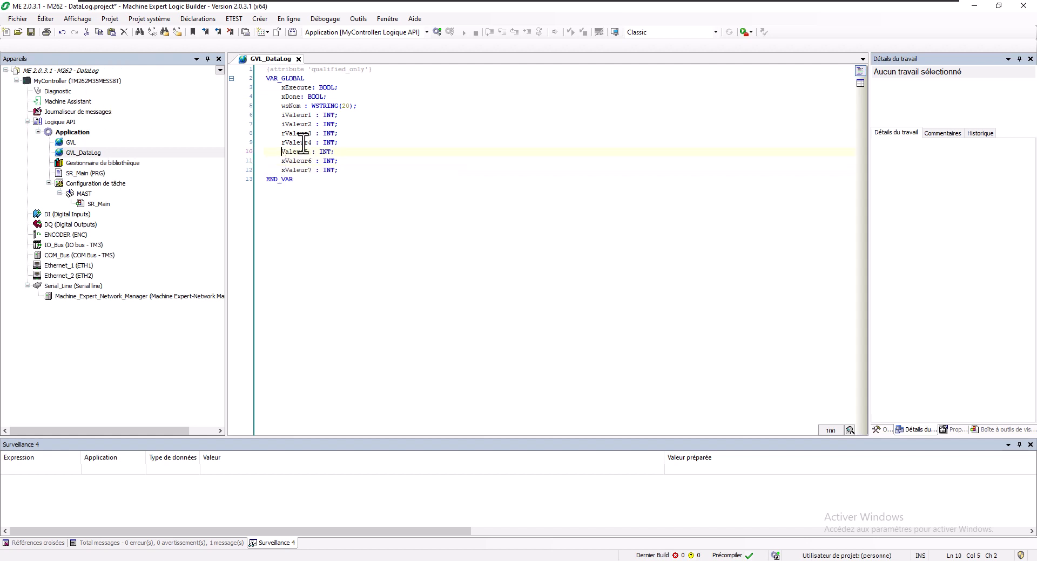
- Change the data type of rValeur3 and rValeur4 to REAL
{"action": "double_click", "coordinate": [330, 133]}
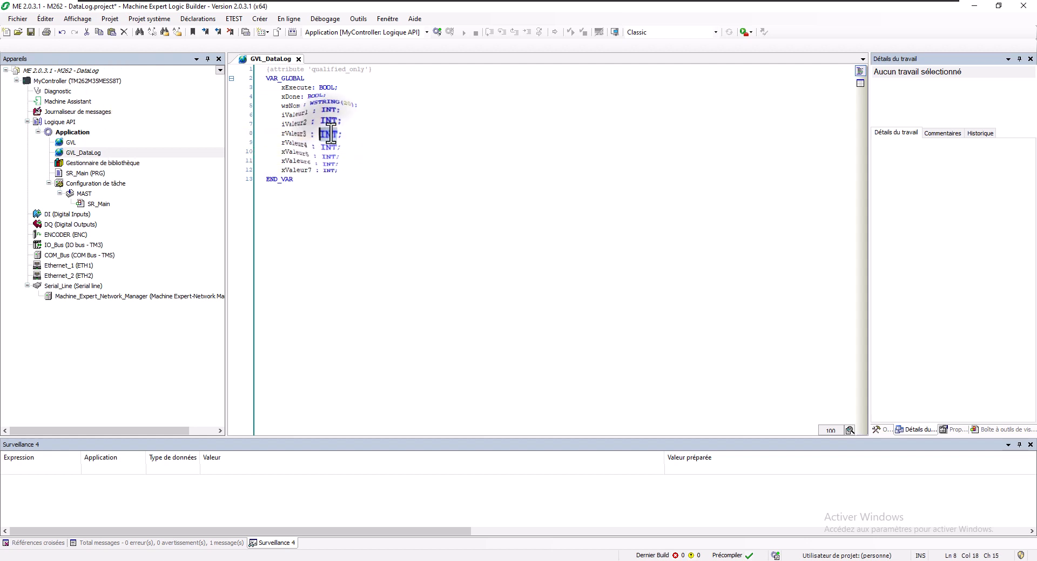
{"action": "type", "text": "REAL"}
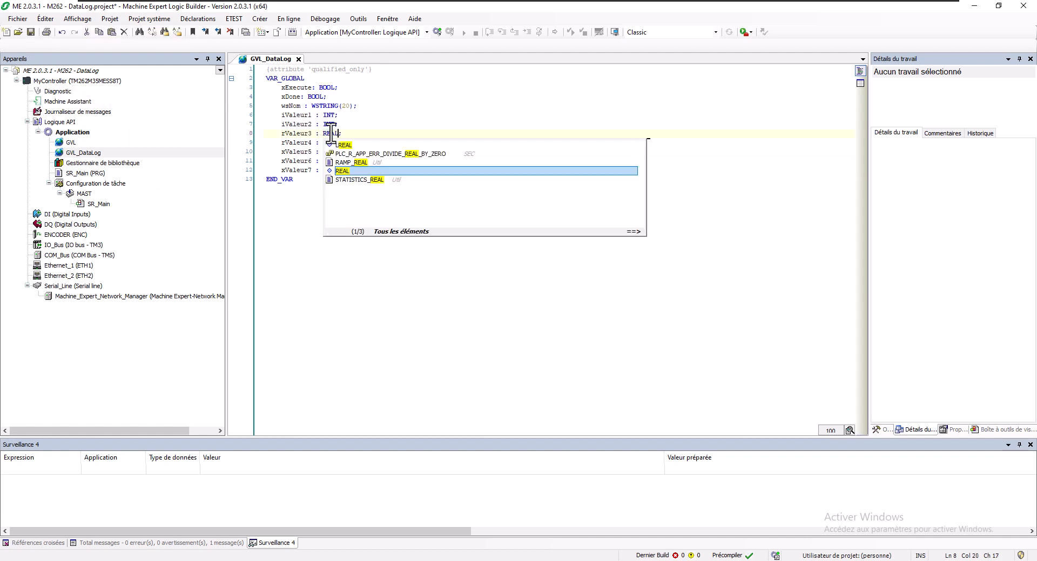
{"action": "double_click", "coordinate": [331, 134]}
{"action": "key", "text": "ctrl+c"}
{"action": "double_click", "coordinate": [336, 144]}
{"action": "key", "text": "ctrl+v"}
{"action": "double_click", "coordinate": [335, 142]}
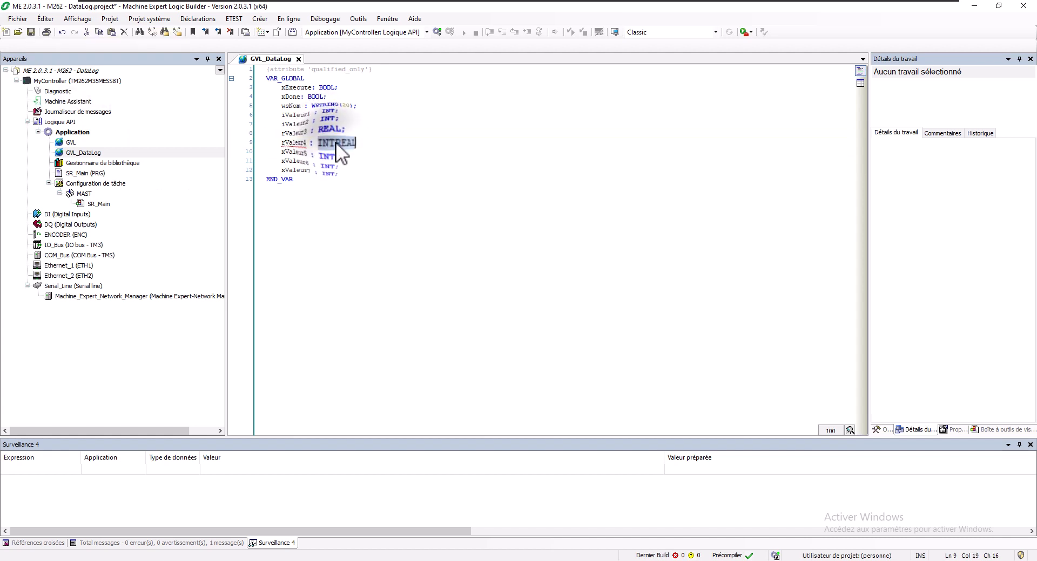
{"action": "type", "text": "REAL;"}
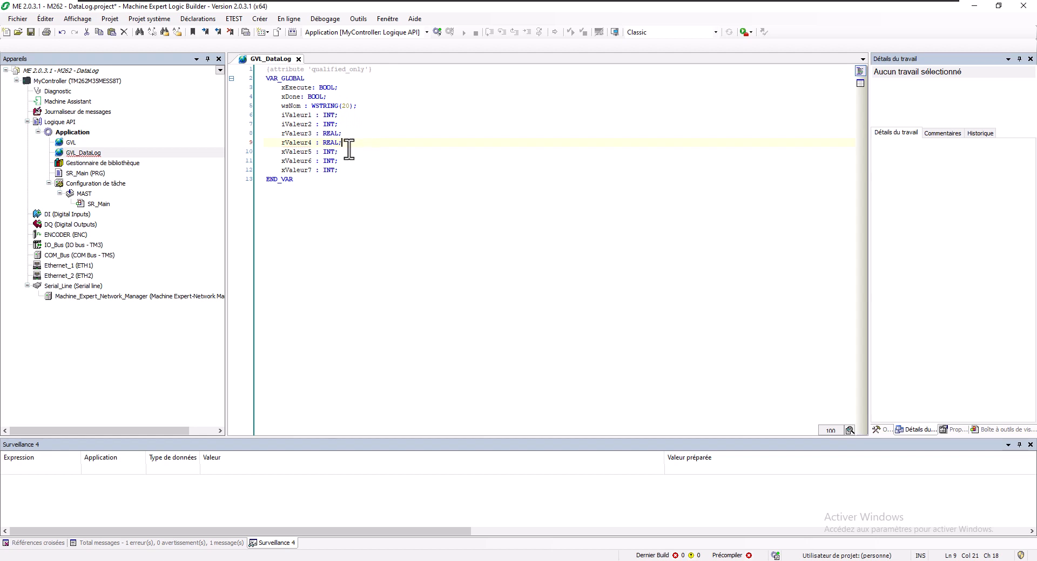
- Change the data type of xValeur5, xValeur6 and xValeur7 to BOOL
{"action": "double_click", "coordinate": [330, 152]}
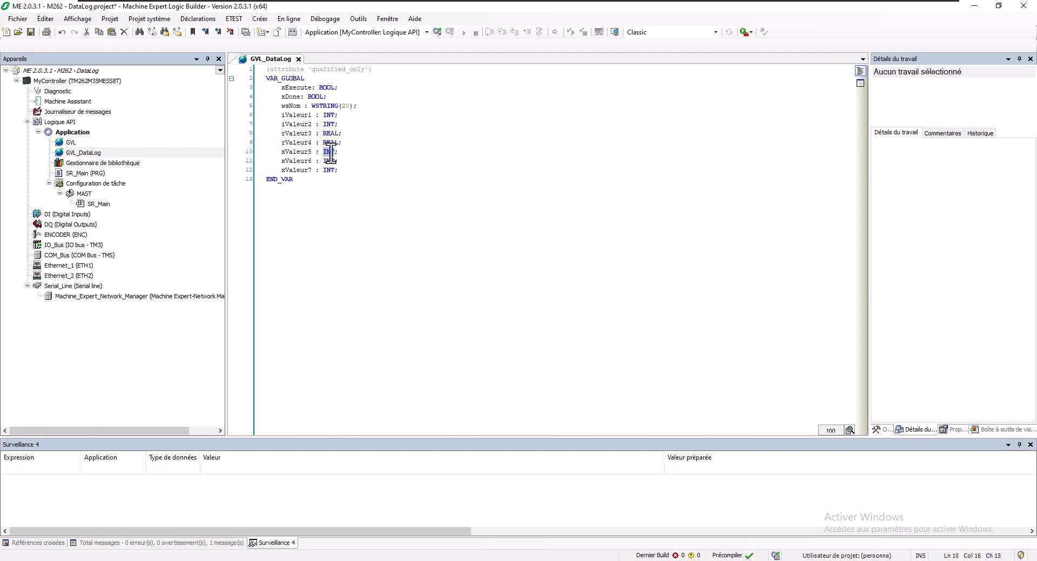
{"action": "type", "text": "BOOL"}
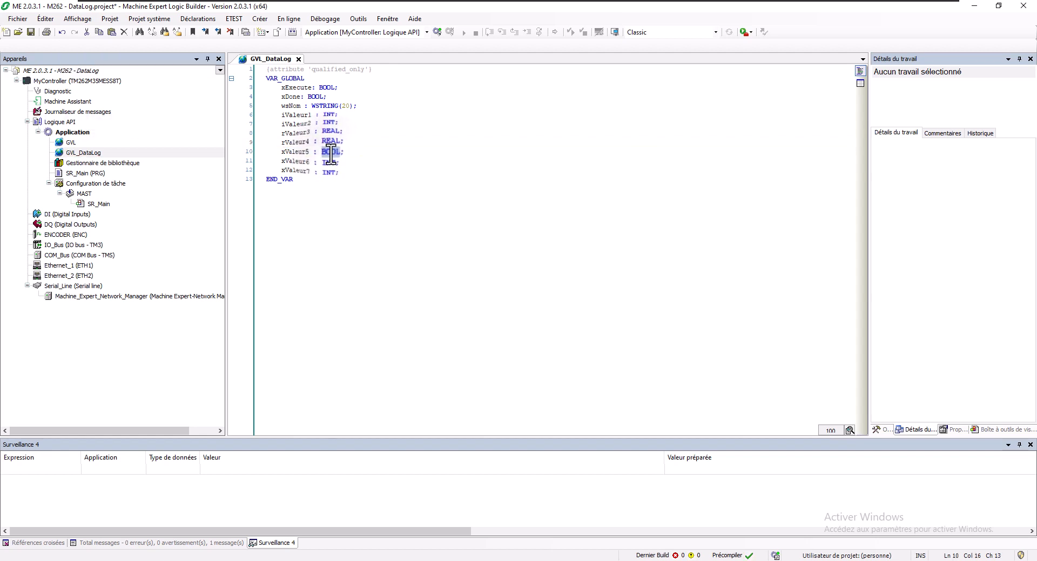
{"action": "double_click", "coordinate": [330, 161]}
{"action": "type", "text": "BOOL"}
{"action": "double_click", "coordinate": [329, 172]}
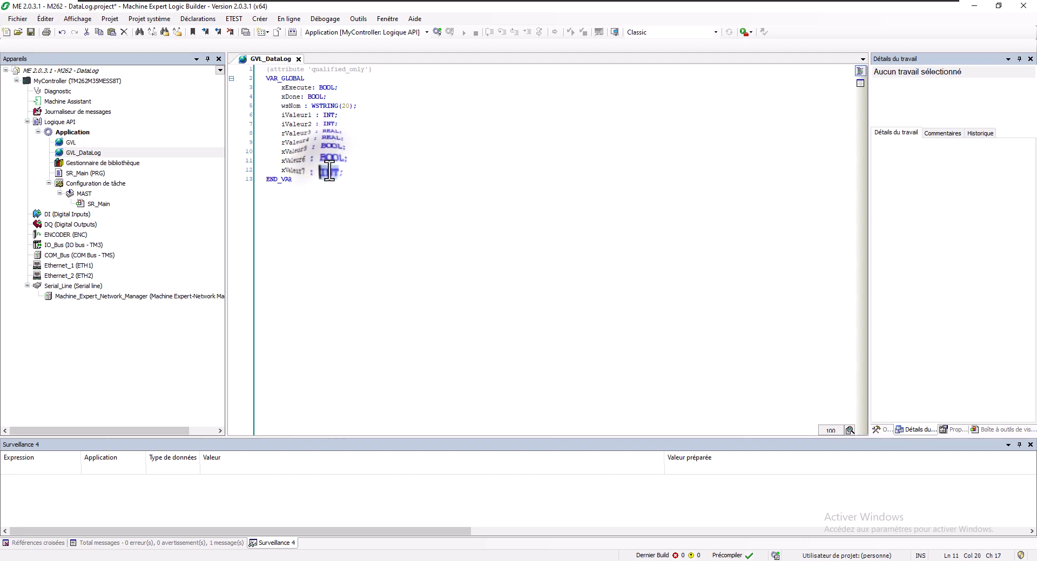
{"action": "type", "text": "BOOL"}
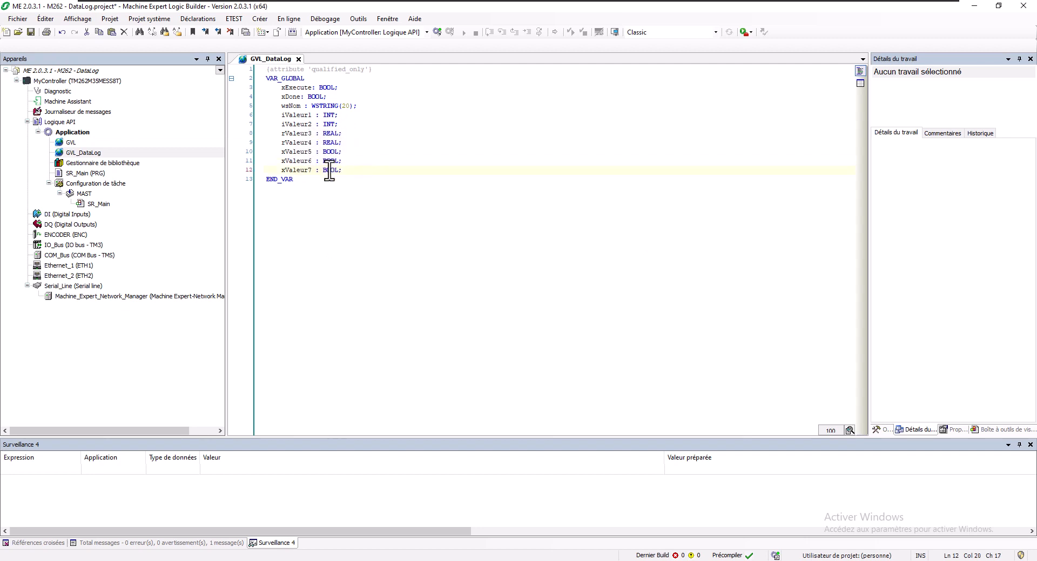
- Add a DataLogManager object to the Application
{"action": "left_click", "coordinate": [69, 132]}
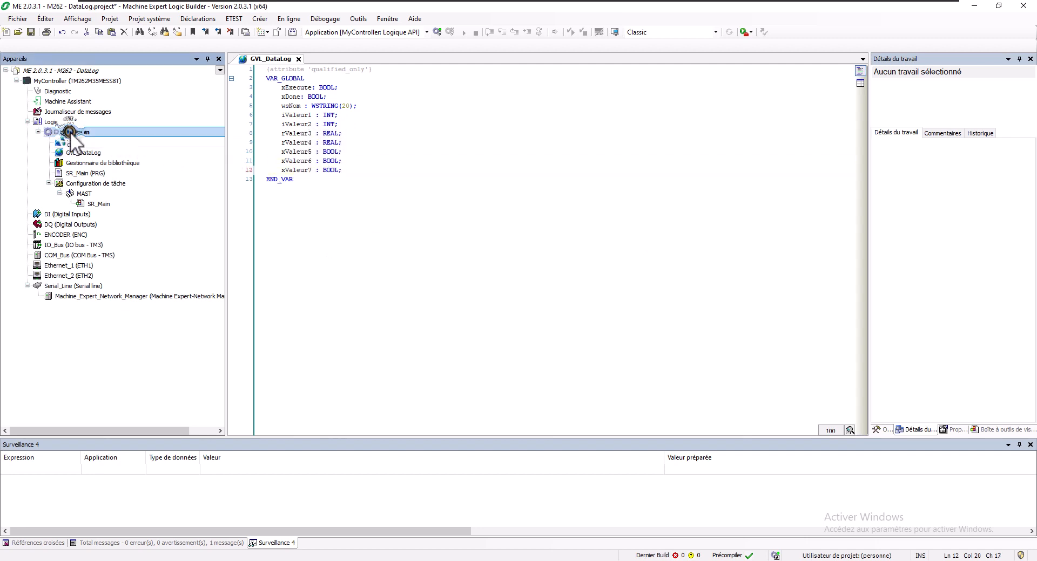
{"action": "right_click", "coordinate": [69, 132]}
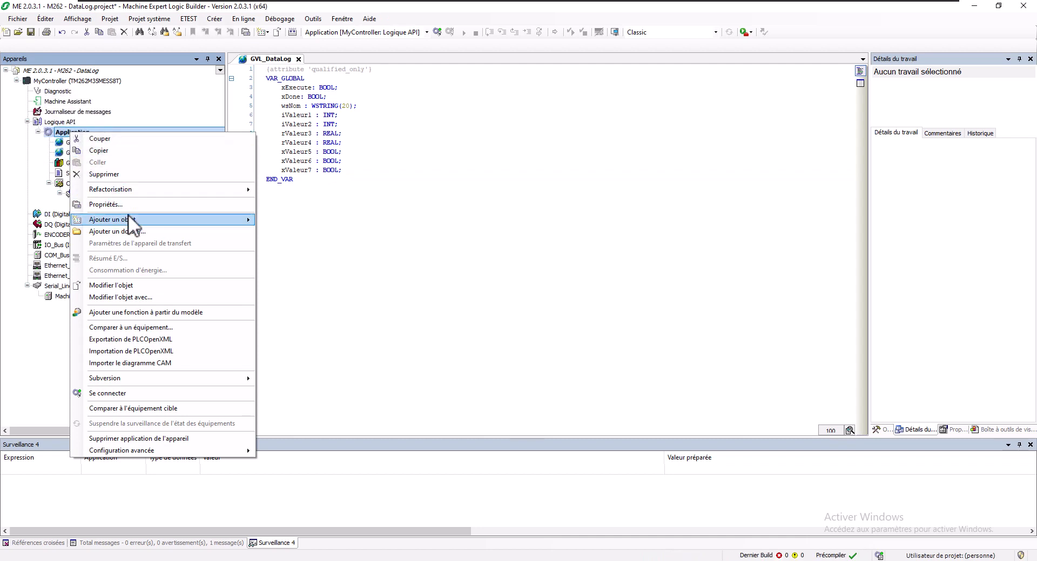
{"action": "mouse_move", "coordinate": [128, 215]}
{"action": "left_click", "coordinate": [306, 193]}
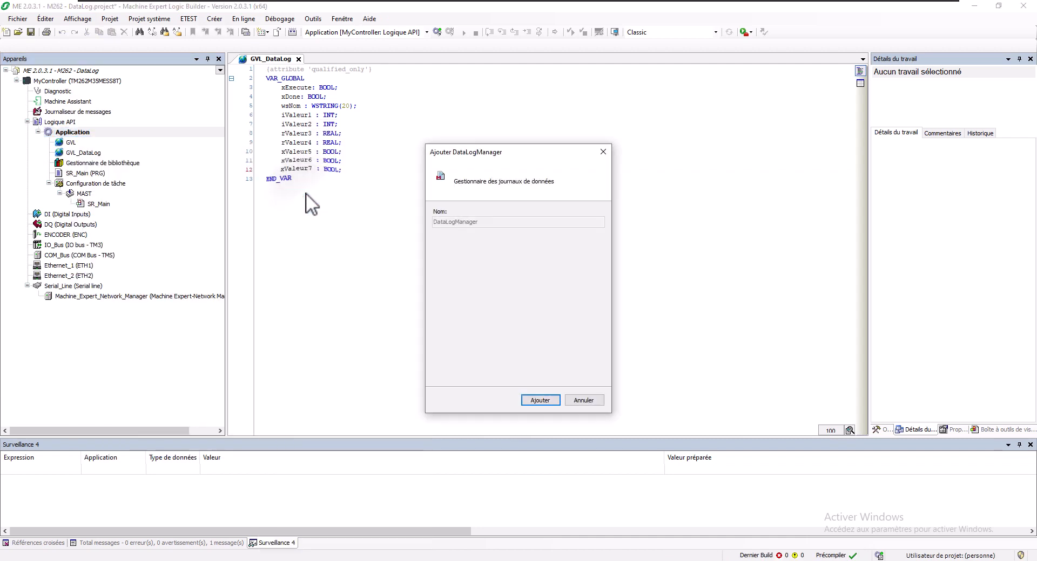
{"action": "left_click", "coordinate": [544, 401]}
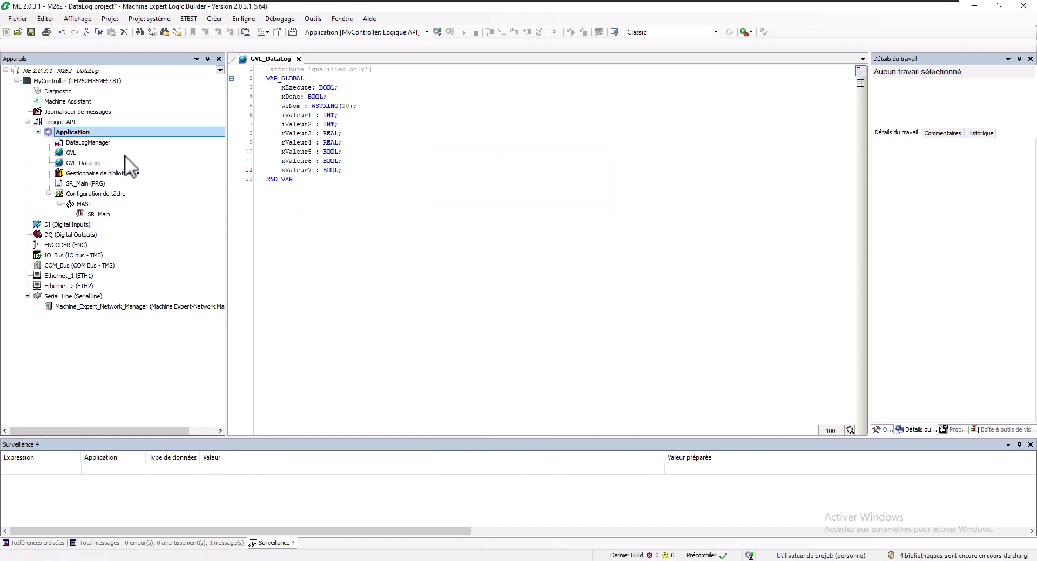
- Add a data log object named LogFile under the DataLogManager
{"action": "right_click", "coordinate": [72, 141]}
{"action": "mouse_move", "coordinate": [120, 228]}
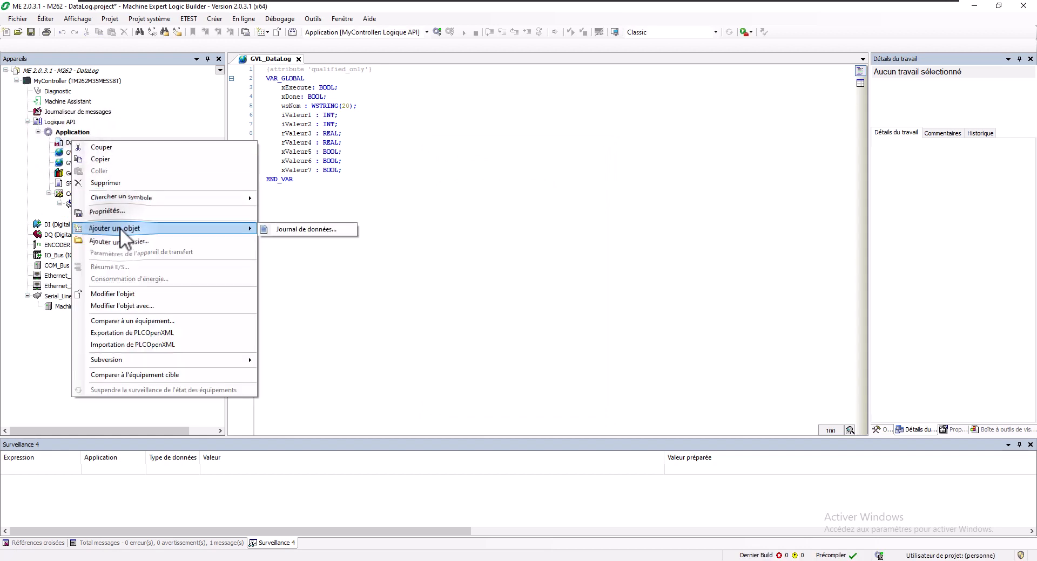
{"action": "left_click", "coordinate": [319, 229]}
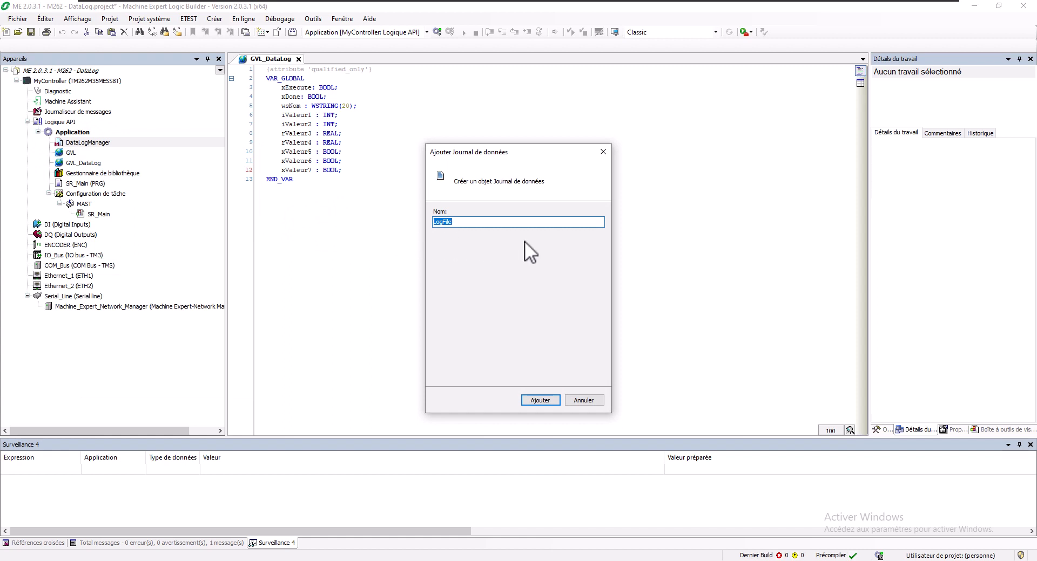
{"action": "left_click", "coordinate": [464, 224]}
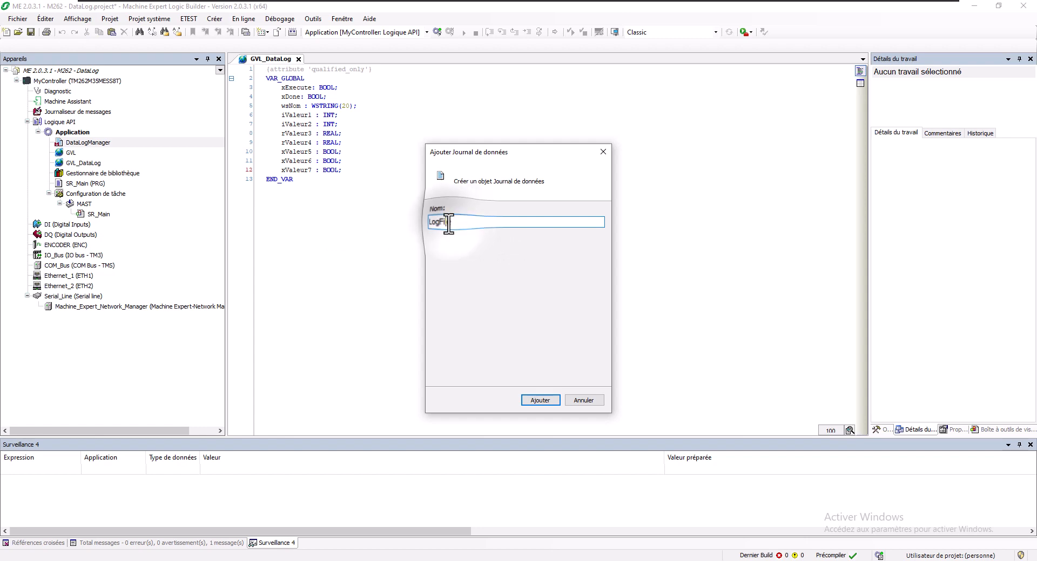
{"action": "left_click_drag", "start_coordinate": [448, 223], "coordinate": [474, 225]}
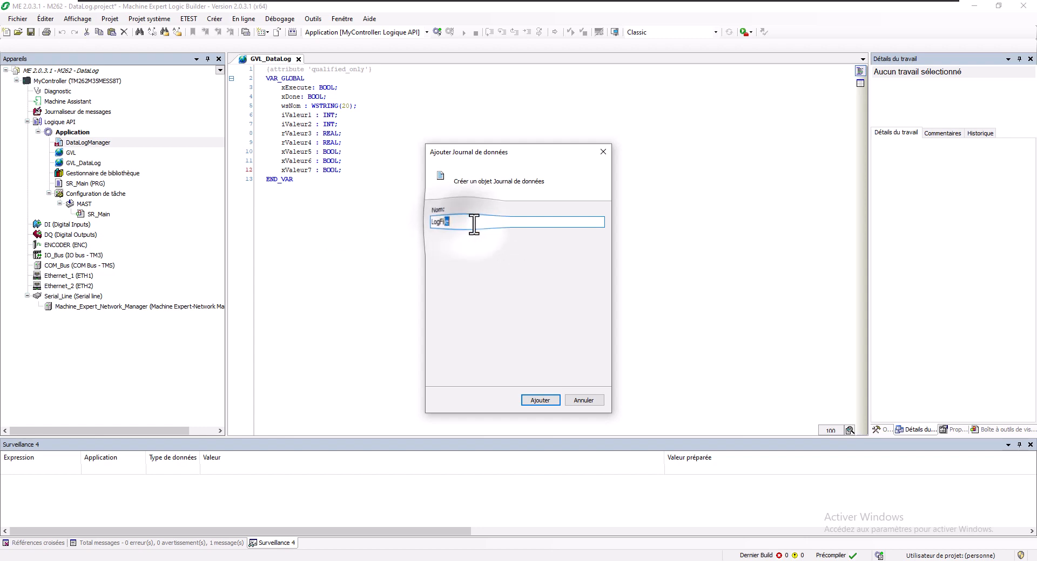
{"action": "left_click", "coordinate": [541, 401]}
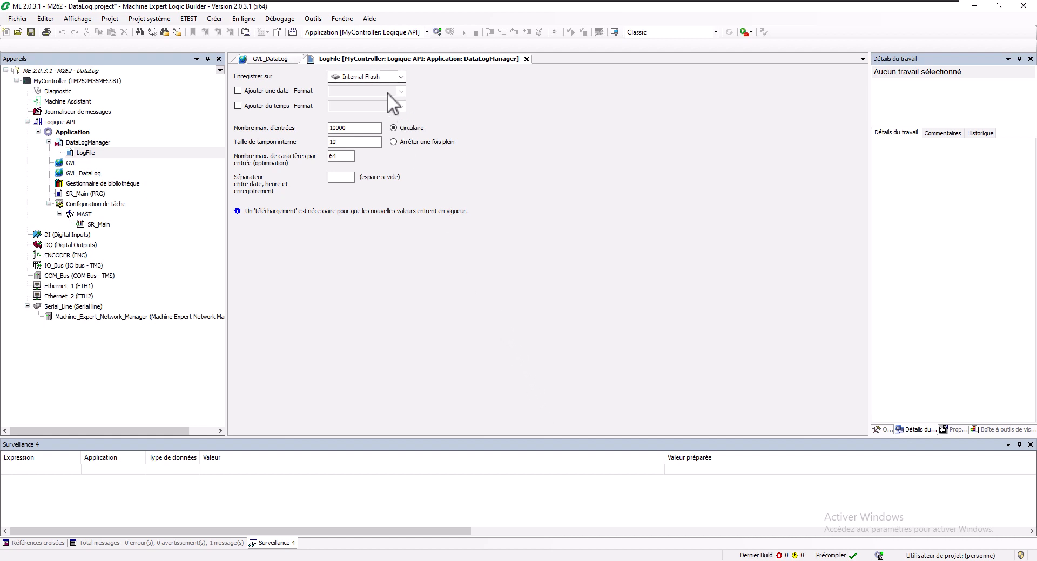
{"action": "left_click", "coordinate": [379, 77]}
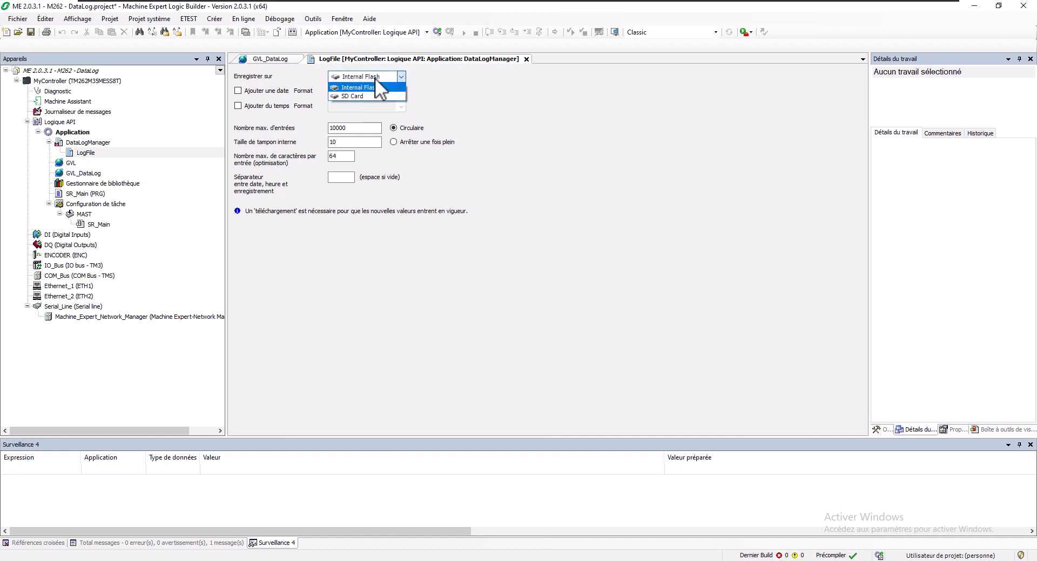
{"action": "left_click", "coordinate": [417, 76]}
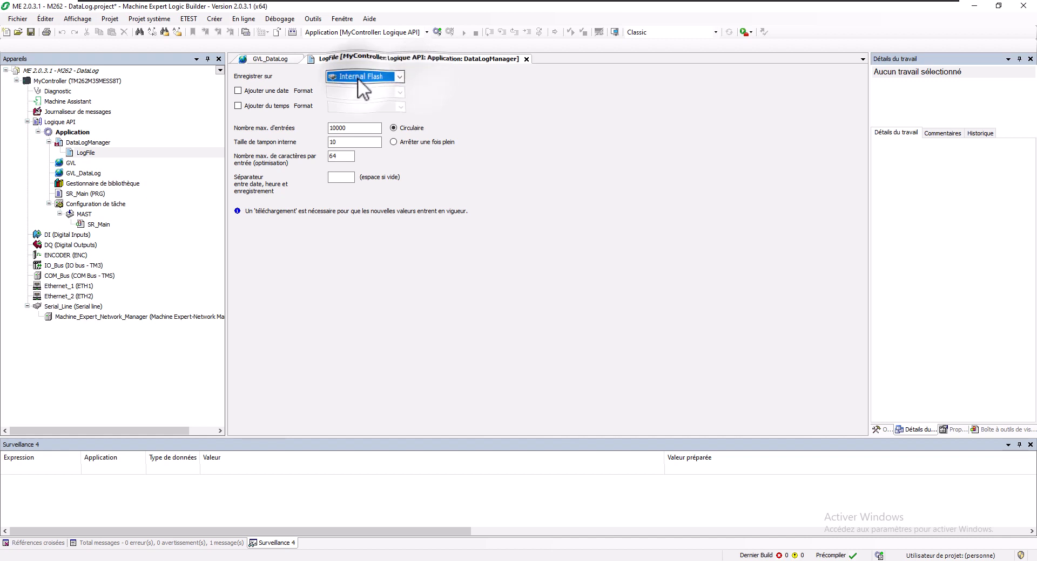
{"action": "left_click", "coordinate": [357, 78]}
{"action": "left_click", "coordinate": [429, 79]}
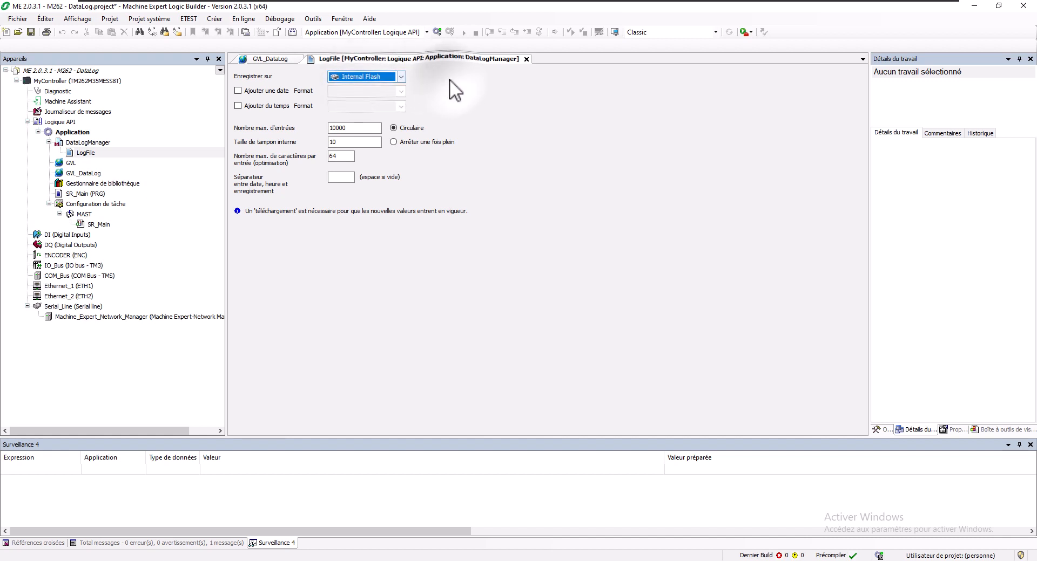
- Add the date and the time to LogFile's entries, using the hh:mm:ss time format
{"action": "left_click", "coordinate": [238, 90]}
{"action": "left_click", "coordinate": [238, 106]}
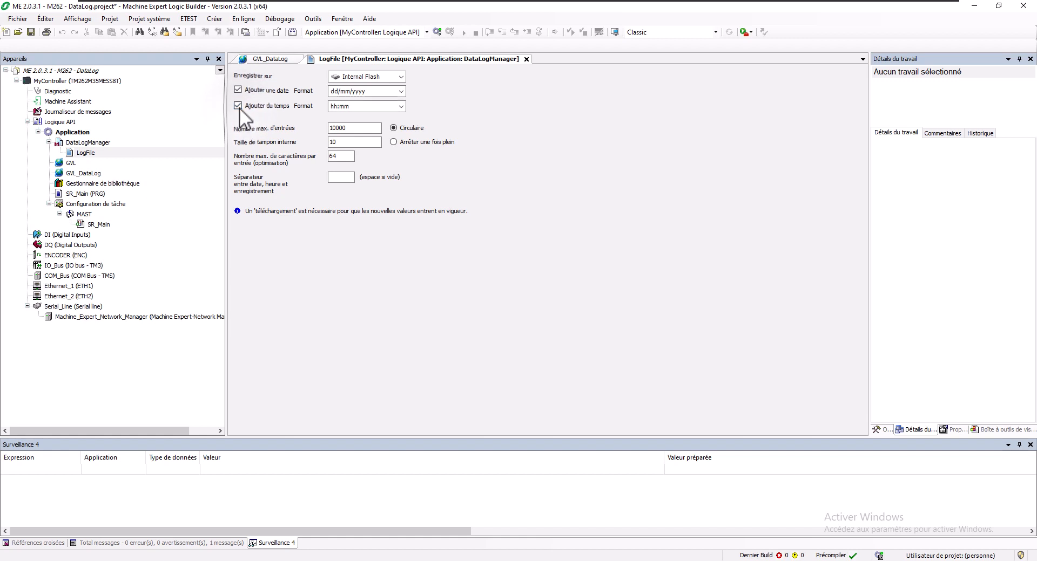
{"action": "left_click", "coordinate": [365, 107]}
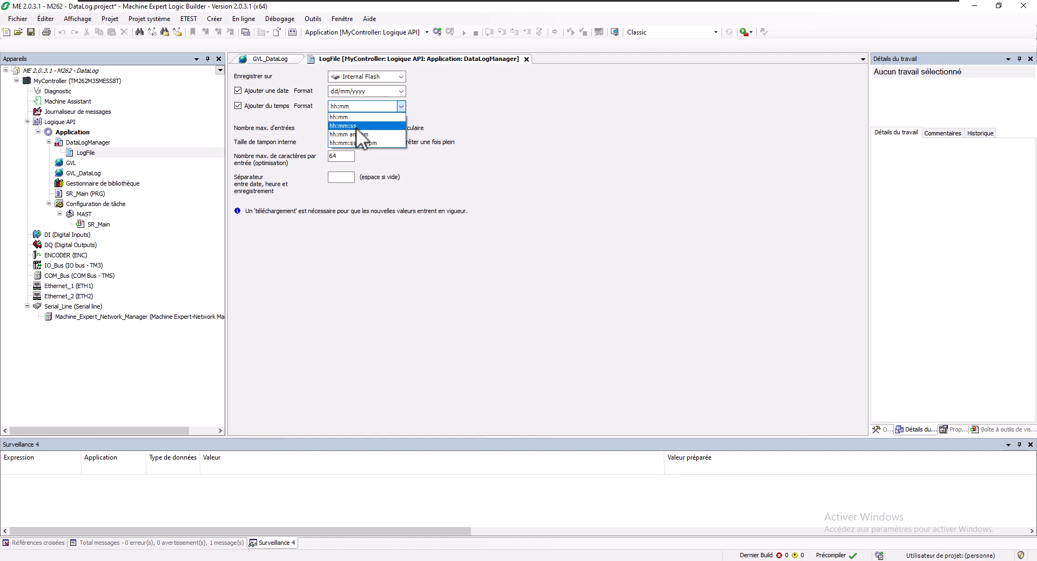
{"action": "left_click", "coordinate": [355, 126]}
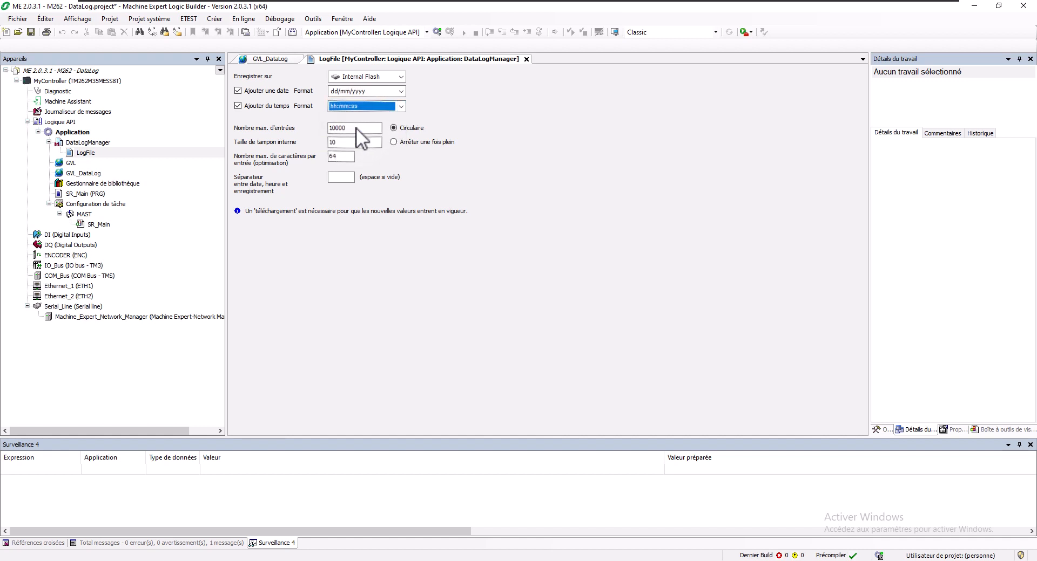
- Set LogFile's internal buffer size to 1, maximum characters per entry to 64 and separator to a semicolon
{"action": "double_click", "coordinate": [355, 127]}
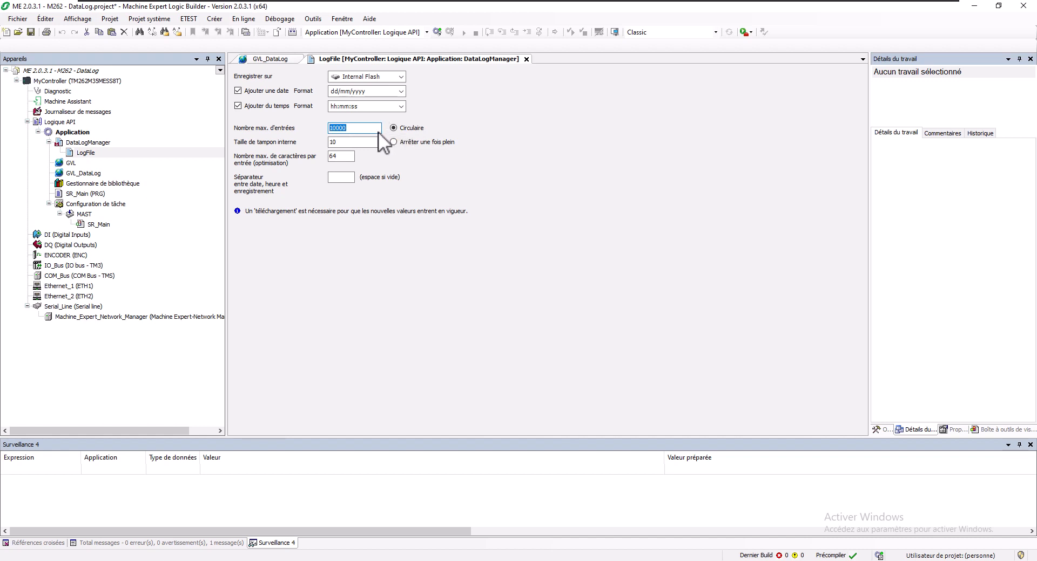
{"action": "double_click", "coordinate": [332, 142]}
{"action": "type", "text": "1"}
{"action": "left_click", "coordinate": [347, 156]}
{"action": "type", "text": "64"}
{"action": "left_click", "coordinate": [344, 177]}
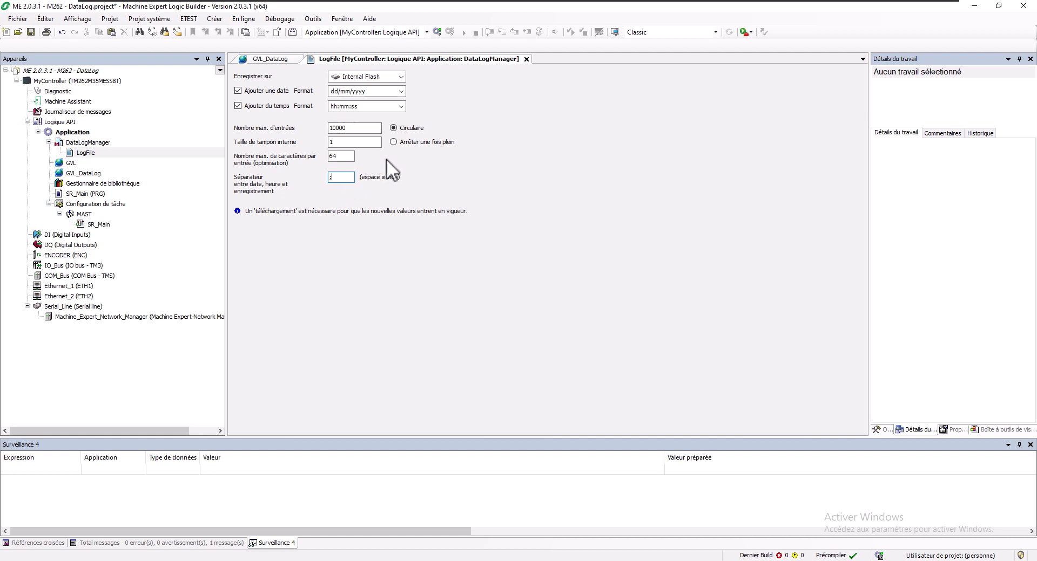
- Add a POU of type Programme named PRG_DataLog in Littéral Structuré (ST) to the Application
{"action": "right_click", "coordinate": [69, 132]}
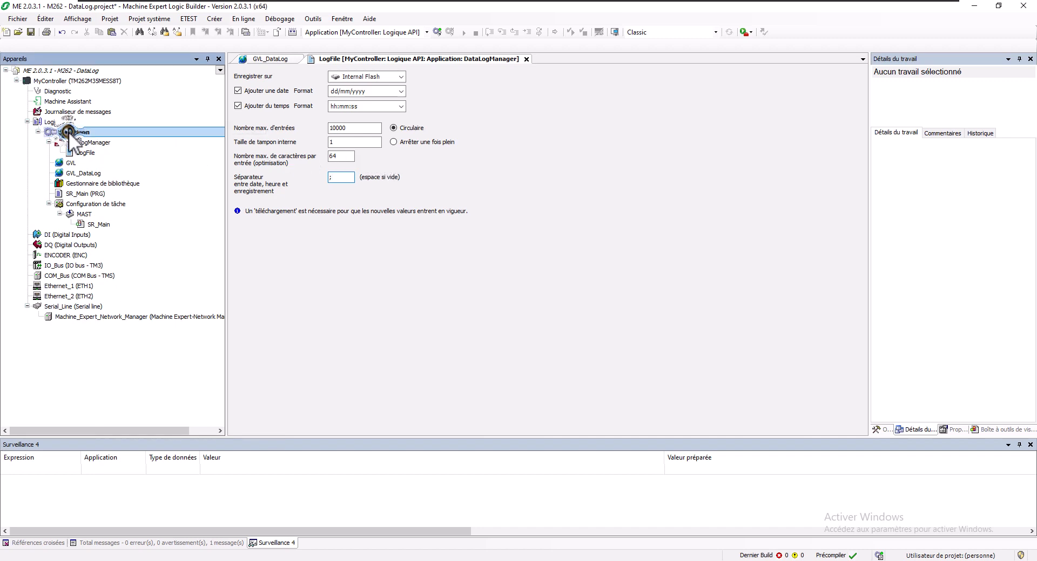
{"action": "mouse_move", "coordinate": [116, 218]}
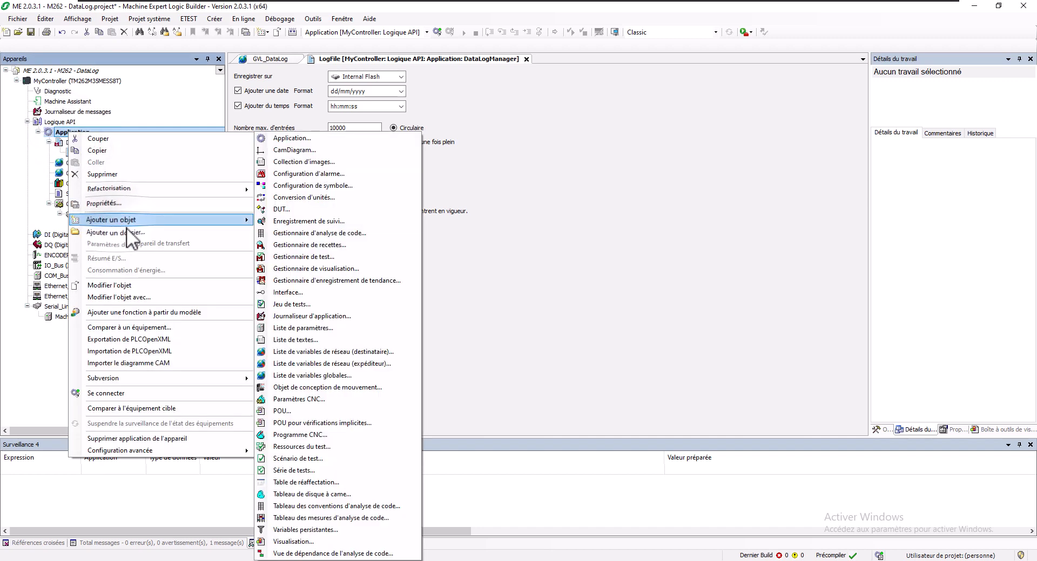
{"action": "left_click", "coordinate": [319, 414]}
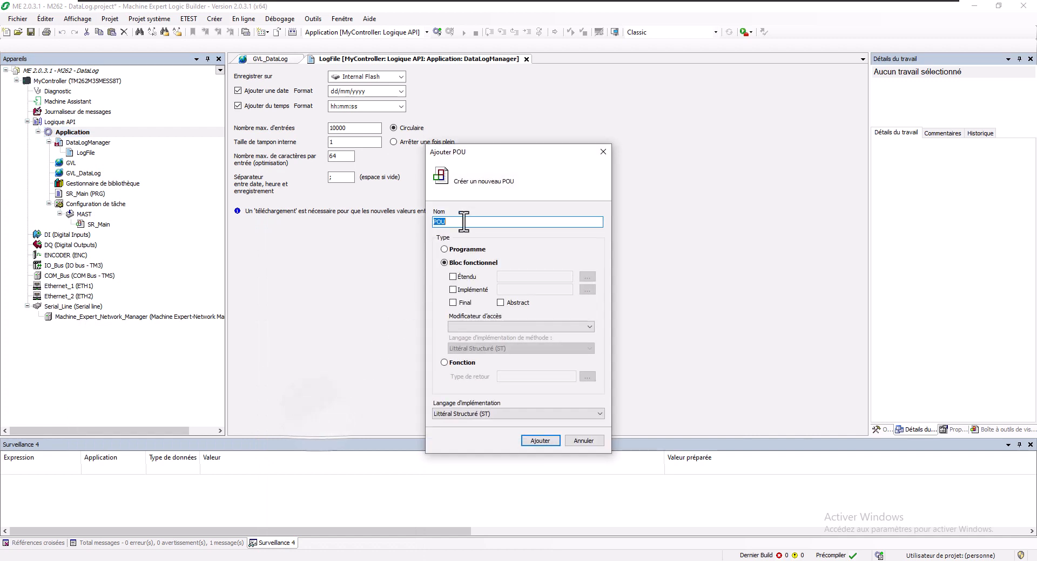
{"action": "type", "text": "PRG_F"}
{"action": "key", "text": "BackSpace"}
{"action": "type", "text": "DataLog"}
{"action": "left_click", "coordinate": [443, 249]}
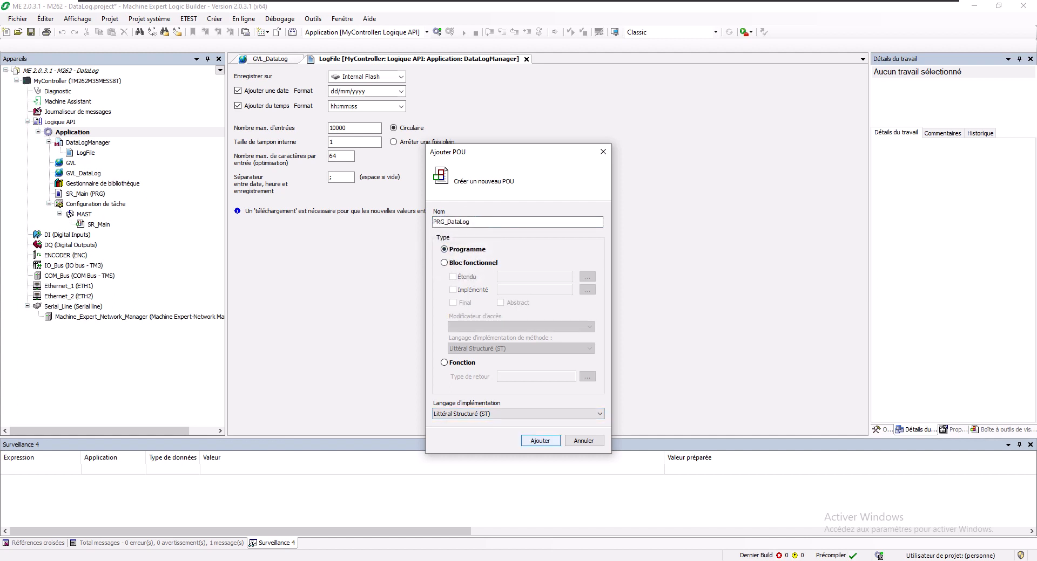
{"action": "left_click", "coordinate": [540, 440]}
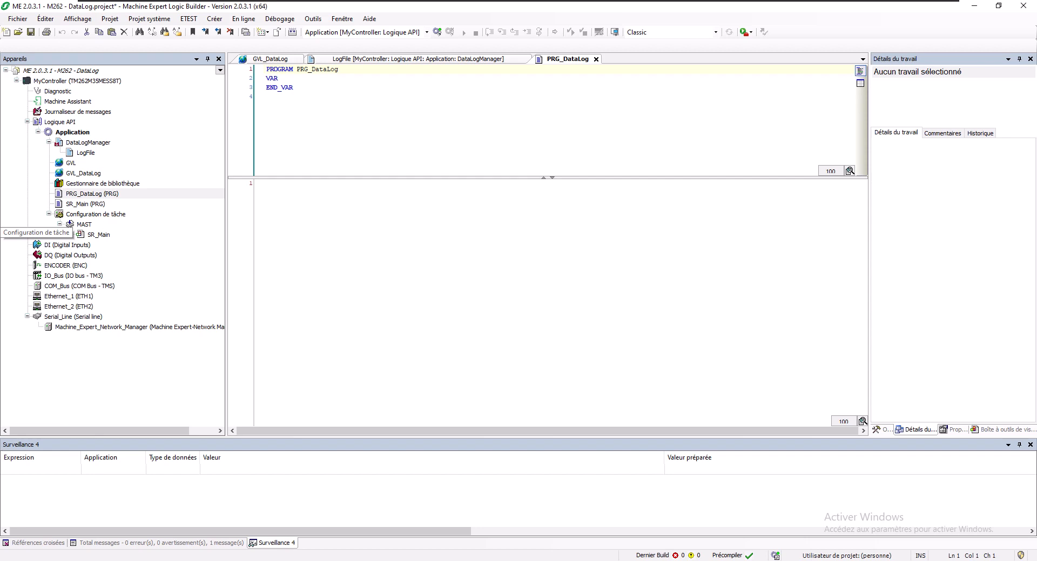
- Insert PRG_DataLog's code: concatenate wsNom and the seven values into LogFile.wsRecord with ";", call LogFile on xExecute, increment iValeur1 below 100, reset xExecute on xDone
{"action": "key", "text": "ctrl+v"}
{"action": "key", "text": "ctrl+z"}
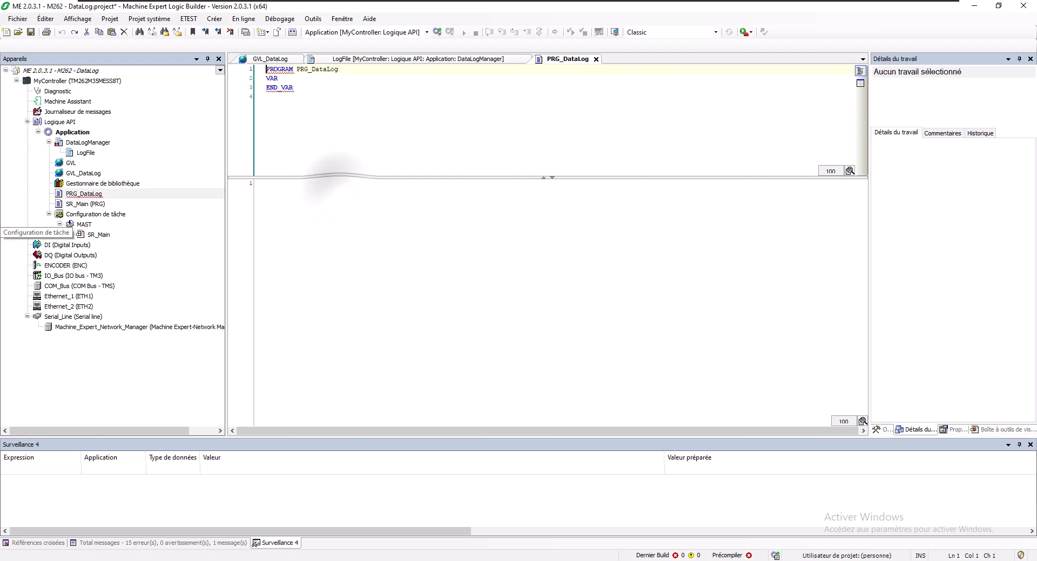
{"action": "left_click", "coordinate": [319, 199]}
{"action": "type", "text": "LogFile.wsRecord\t\t:= GVL_DataLog.wsNom; LogFile.wsRecord\t\t:= Standard64.WCONCAT( STR1\t := LogFile.wsRecord, STR2\t := \";\"); LogFile.wsRecord\t\t:= Standard64.WCONCAT( STR1\t := LogFile.wsRecord, STR2\t := TO_WSTRING(GVL_DataLog.iValeur1)); LogFile.wsRecord\t\t:= Standard64.WCONCAT( STR1\t := LogFile.wsRecord, STR2\t := \";\"); LogFile.wsRecord\t\t:= Standard64.WCONCAT( STR1\t := LogFile.wsRecord, STR2\t := TO_WSTRING(GVL_DataLog.iValeur2)); LogFile.wsRecord\t\t:= Standard64.WCONCAT( STR1\t := LogFile.wsRecord, STR2\t := \";\"); LogFile.wsRecord\t\t:= Standard64.WCONCAT( STR1\t := LogFile.wsRecord, STR2\t := TO_WSTRING(GVL_DataLog.rValeur3)); LogFile.wsRecord\t\t:= Standard64.WCONCAT( STR1\t := LogFile.wsRecord, STR2\t := \";\"); LogFile.wsRecord\t\t:= Standard64.WCONCAT( STR1\t := LogFile.wsRecord, STR2\t := TO_WSTRING(GVL_DataLog.rValeur4)); LogFile.wsRecord\t\t:= Standard64.WCONCAT( STR1\t := LogFile.wsRecord, STR2\t := \";\"); LogFile.wsRecord\t\t:= Standard64.WCONCAT( STR1\t := LogFile.wsRecord, STR2\t := TO_WSTRING(GVL_DataLog.xValeur5)); LogFile.wsRecord\t\t:= Standard64.WCONCAT( STR1\t := LogFile.wsRecord, STR2\t := \";\"); LogFile.wsRecord\t\t:= Standard64.WCONCAT( STR1\t := LogFile.wsRecord, STR2\t := TO_WSTRING(GVL_DataLog.xValeur6)); LogFile.wsRecord\t\t:= Standard64.WCONCAT( STR1\t := LogFile.wsRecord, STR2\t := \";\"); LogFile.wsRecord\t\t:= Standard64.WCONCAT( STR1\t := LogFile.wsRecord, STR2\t := TO_WSTRING(GVL_DataLog.xValeur7));   LogFile(\txExecute\t:= GVL_DataLog.xExecute);   IF GVL_DataLog.iValeur1<100 AND NOT(GVL_DataLog.xExecute)  AND NOT(LogFile.xBusy) THEN \tGVL_DataLog.xExecute:=TRUE; \tGVL_DataLog.iValeur1:=GVL_DataLog.iValeur1+1; END_IF;  GVL_DataLog.xExecute\tR= LogFile.xDone;"}
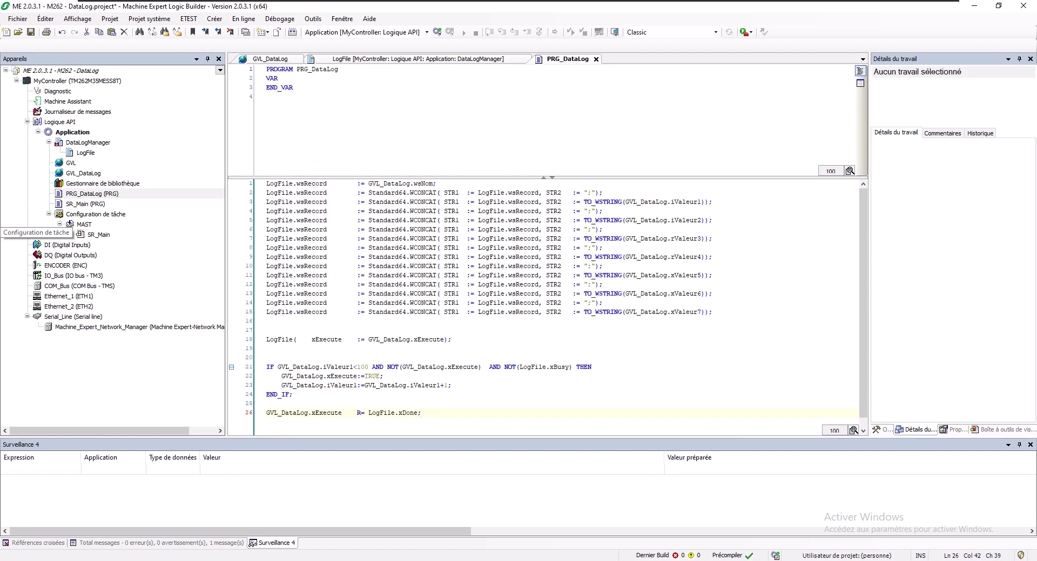
- Delete the IF block that increments iValeur1 and the surplus blank lines around it from PRG_DataLog's code
{"action": "left_click_drag", "start_coordinate": [267, 183], "coordinate": [266, 330]}
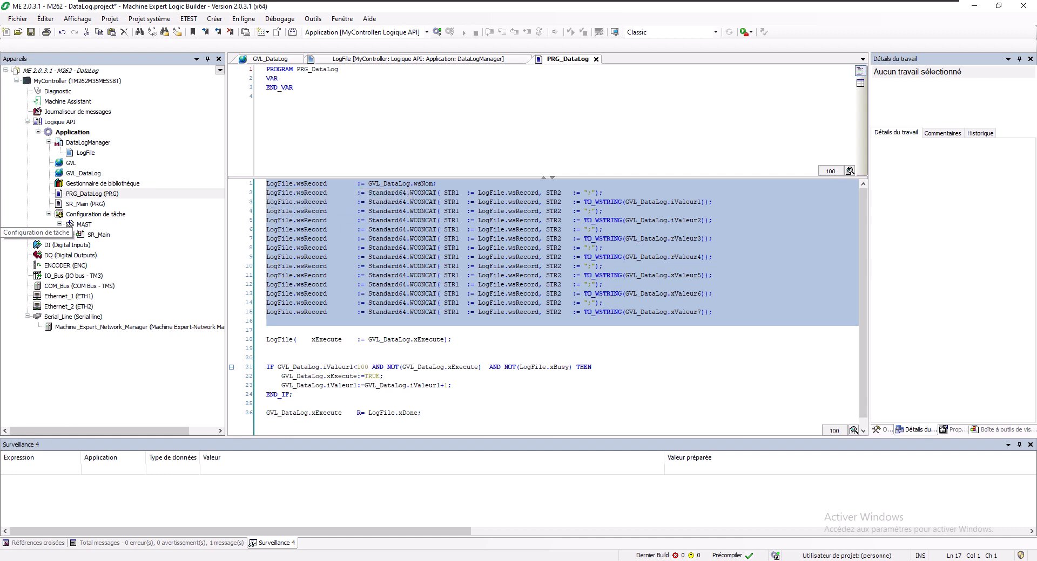
{"action": "left_click", "coordinate": [250, 340]}
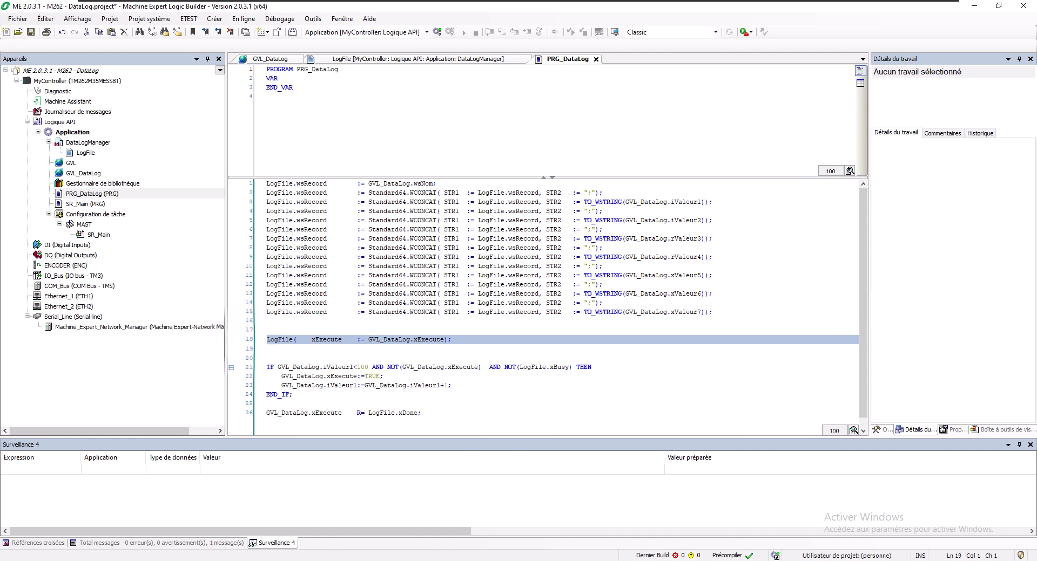
{"action": "left_click_drag", "start_coordinate": [249, 367], "coordinate": [250, 394]}
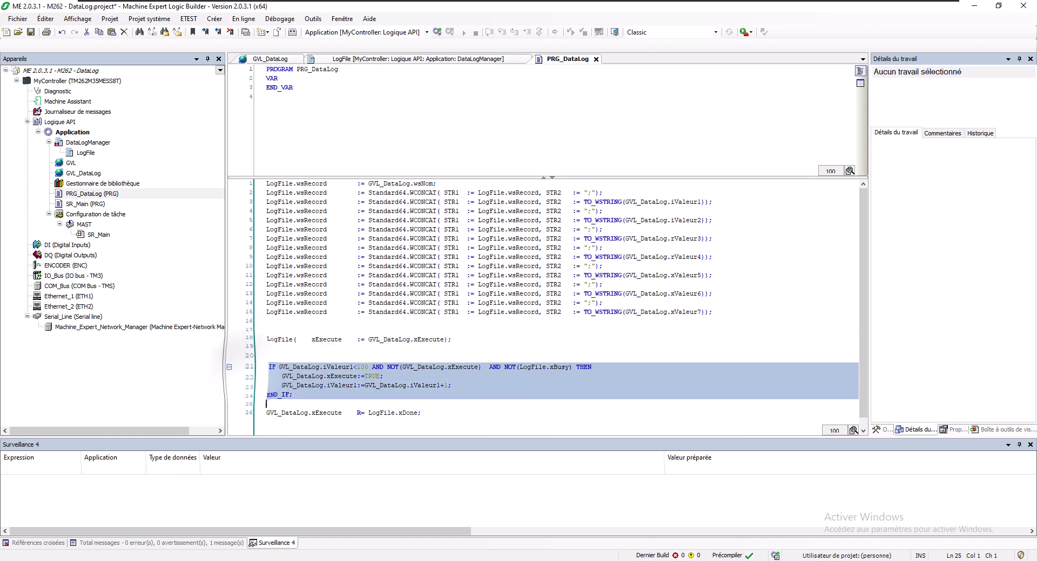
{"action": "key", "text": "BackSpace"}
{"action": "key", "text": "BackSpace"}
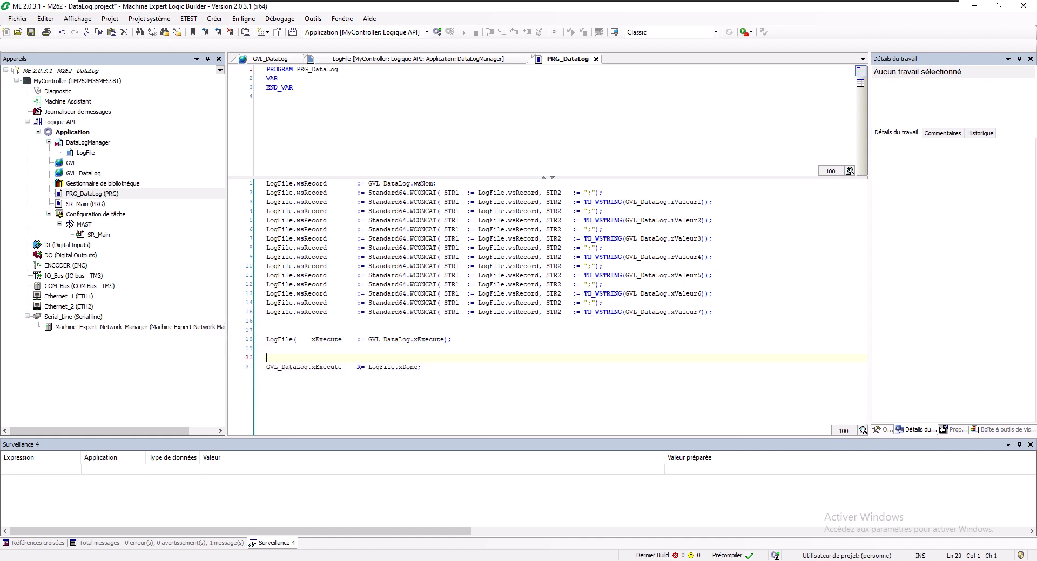
{"action": "key", "text": "BackSpace"}
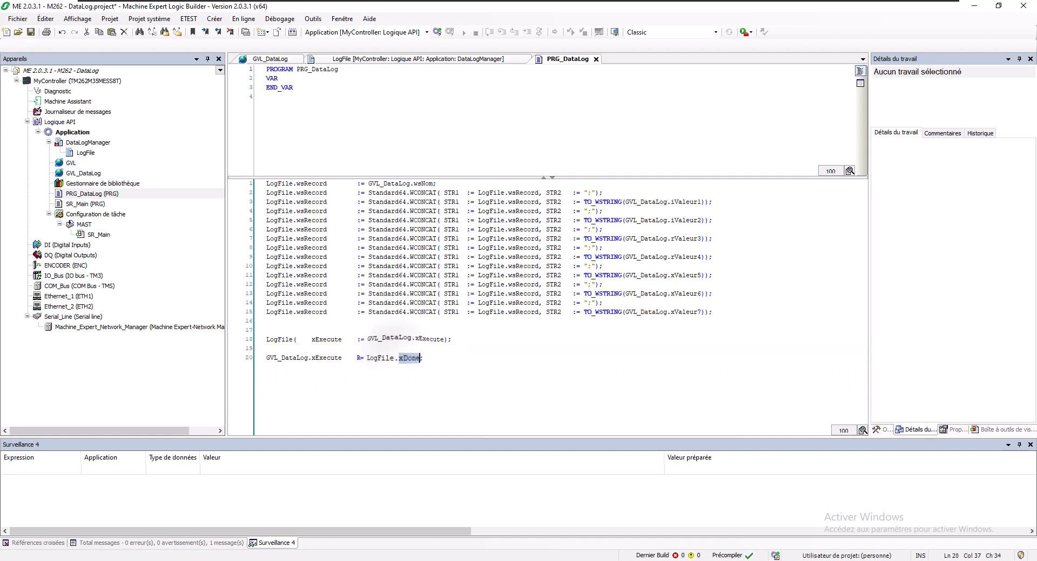
{"action": "left_click_drag", "start_coordinate": [266, 339], "coordinate": [334, 339]}
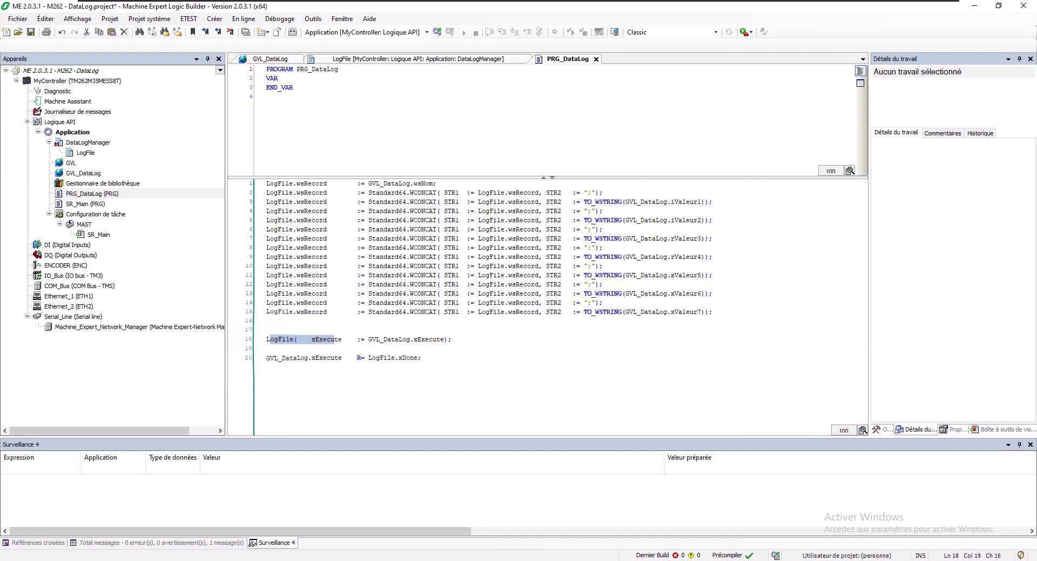
{"action": "left_click_drag", "start_coordinate": [280, 358], "coordinate": [356, 358]}
{"action": "left_click", "coordinate": [327, 358]}
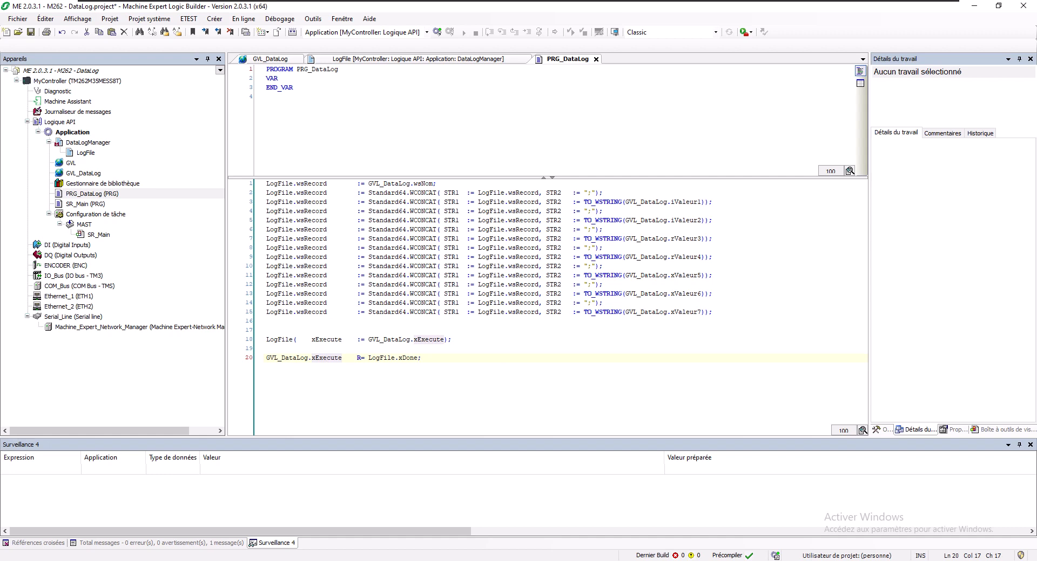
- Give Ethernet_2 the fixed IP address 192.168.1.62 with subnet mask 255.255.255.0, and activate its SNMP, WebVisualisation and Modbus server protocols
{"action": "left_click", "coordinate": [71, 297]}
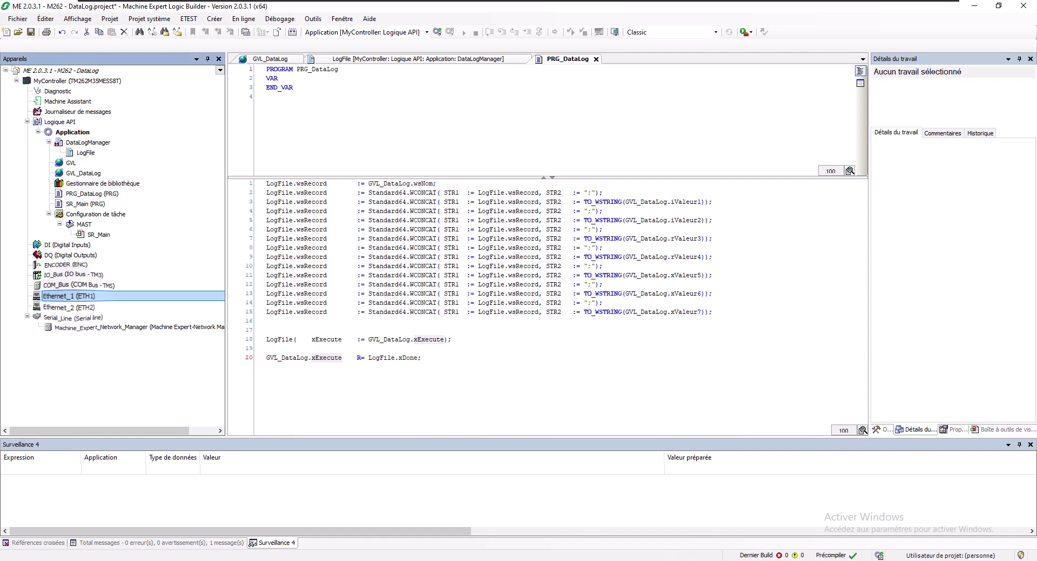
{"action": "left_click", "coordinate": [71, 306]}
{"action": "double_click", "coordinate": [70, 306]}
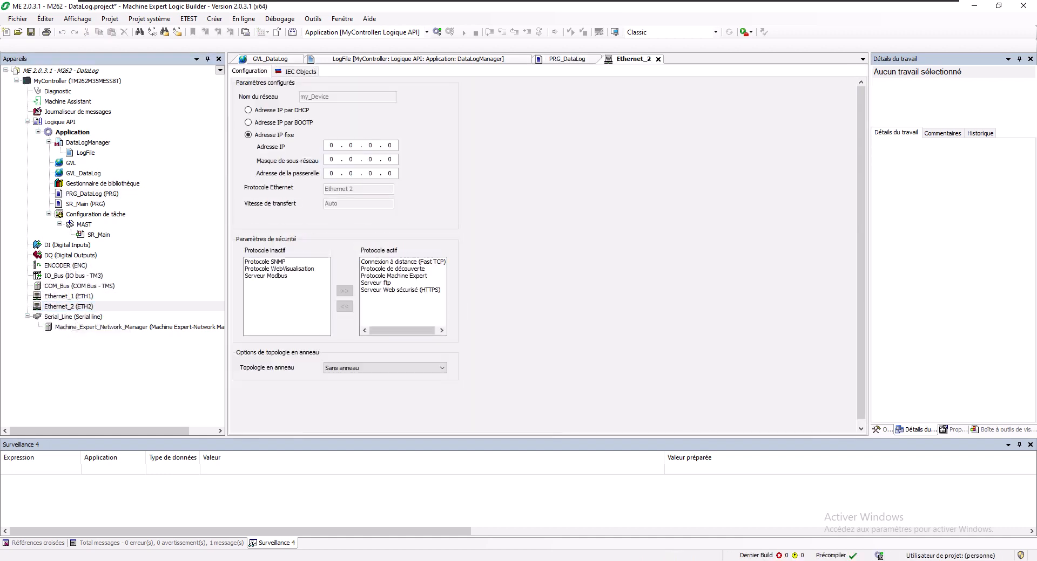
{"action": "type", "text": "192.168.1.262"}
{"action": "key", "text": "Tab"}
{"action": "type", "text": "255.255.255."}
{"action": "left_click_drag", "start_coordinate": [270, 262], "coordinate": [270, 276]}
{"action": "left_click", "coordinate": [345, 291]}
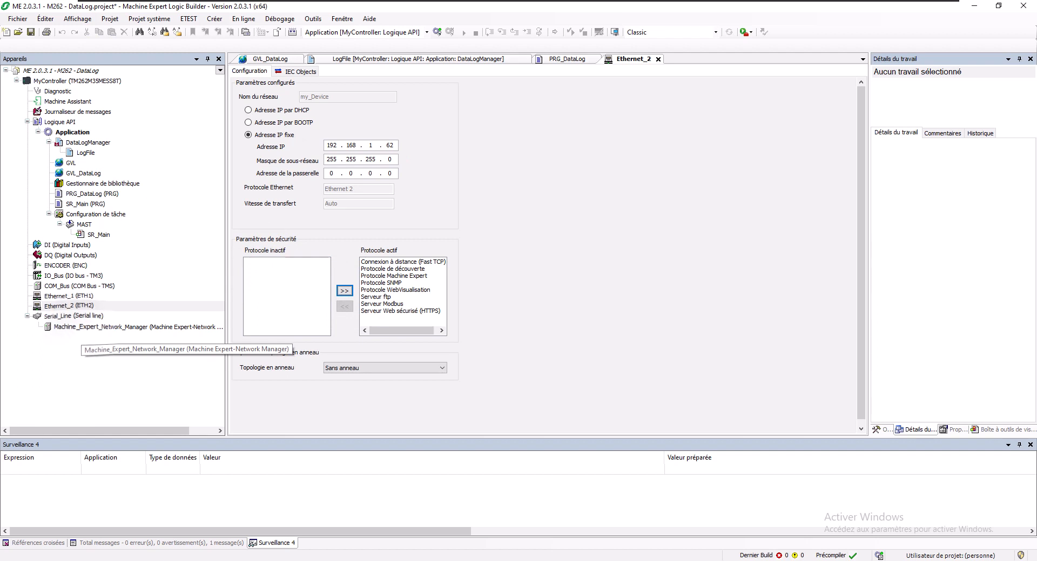
- Delete Machine_Expert_Network_Manager from the Serial_Line node
{"action": "left_click", "coordinate": [82, 329]}
{"action": "key", "text": "Delete"}
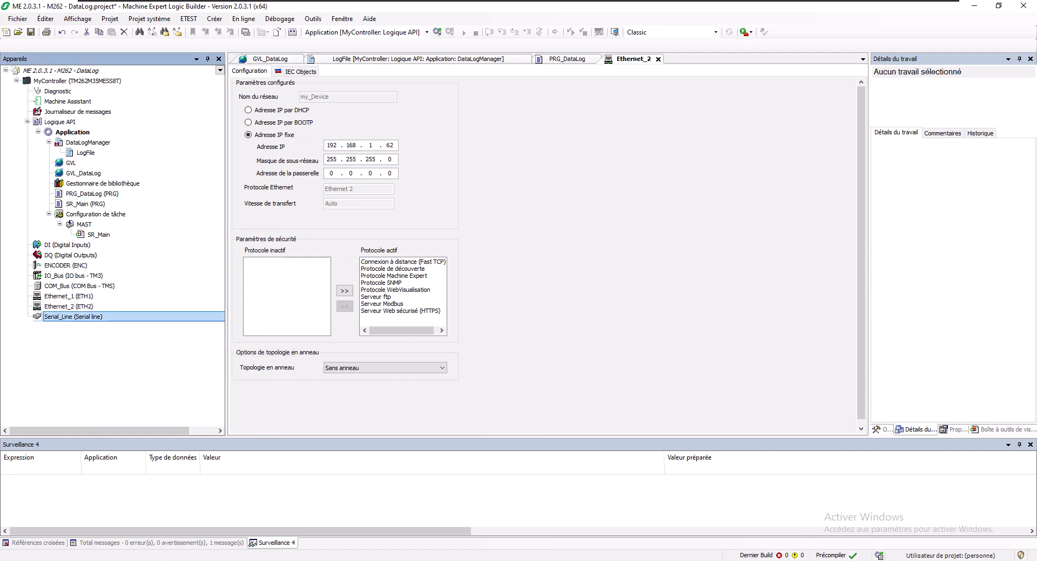
- Log in to the TM2x2-35 controller at 192.168.1.62, replace its application with the new code and start it
{"action": "double_click", "coordinate": [77, 82]}
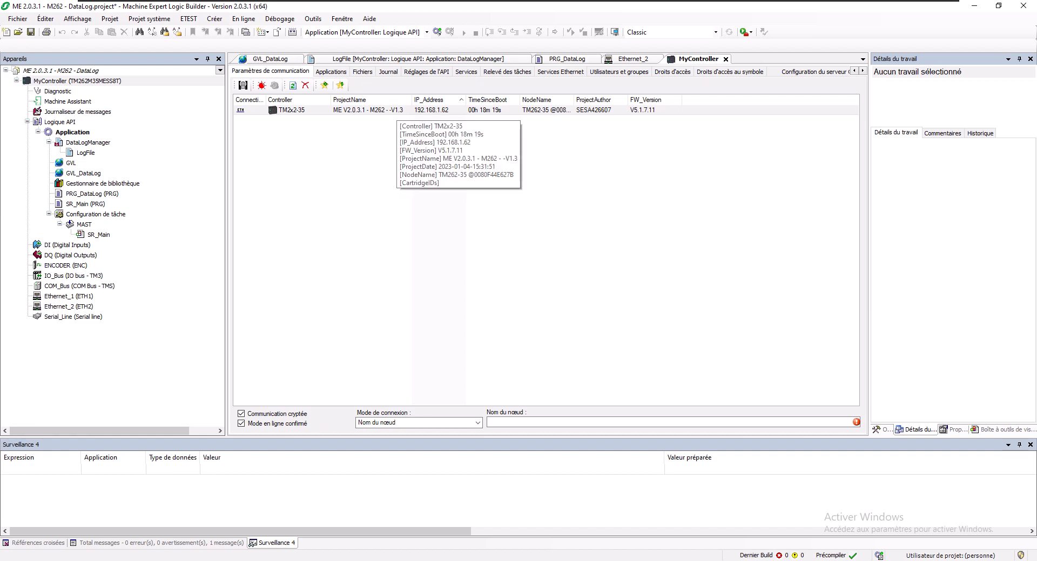
{"action": "left_click", "coordinate": [389, 110]}
{"action": "left_click", "coordinate": [436, 32]}
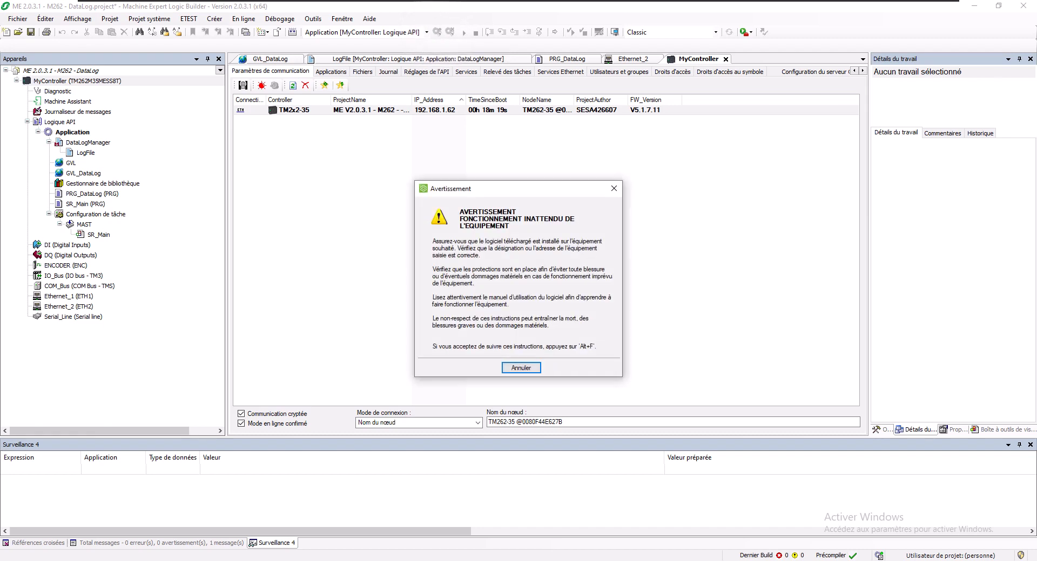
{"action": "key", "text": "alt+f"}
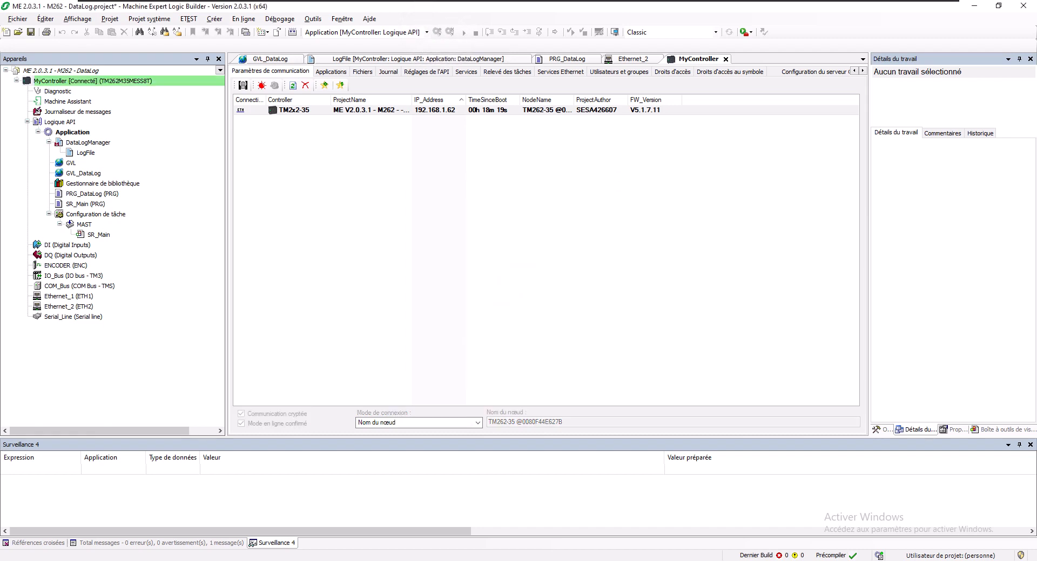
{"action": "key", "text": "alt+o"}
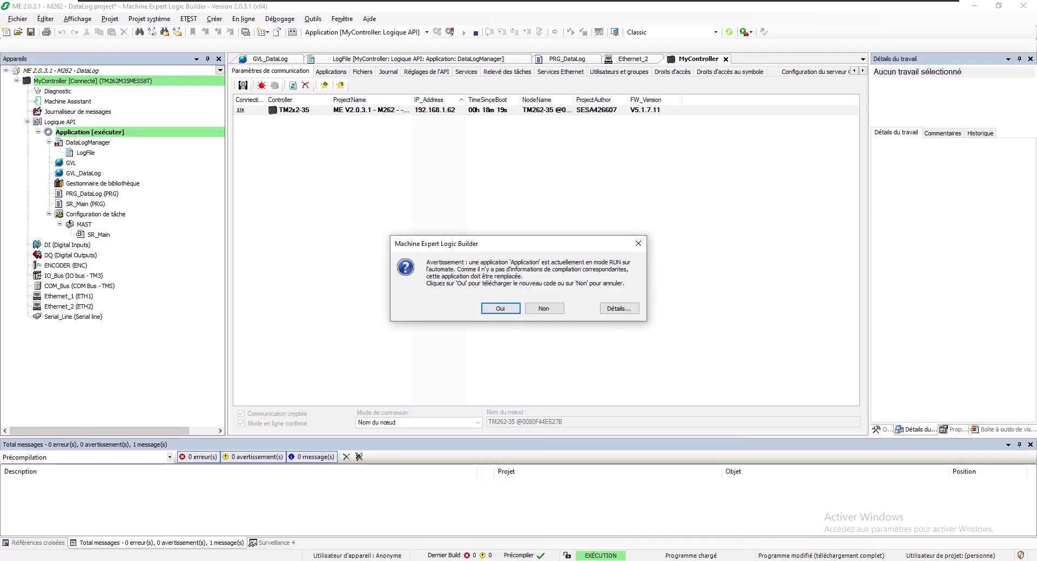
{"action": "key", "text": "Return"}
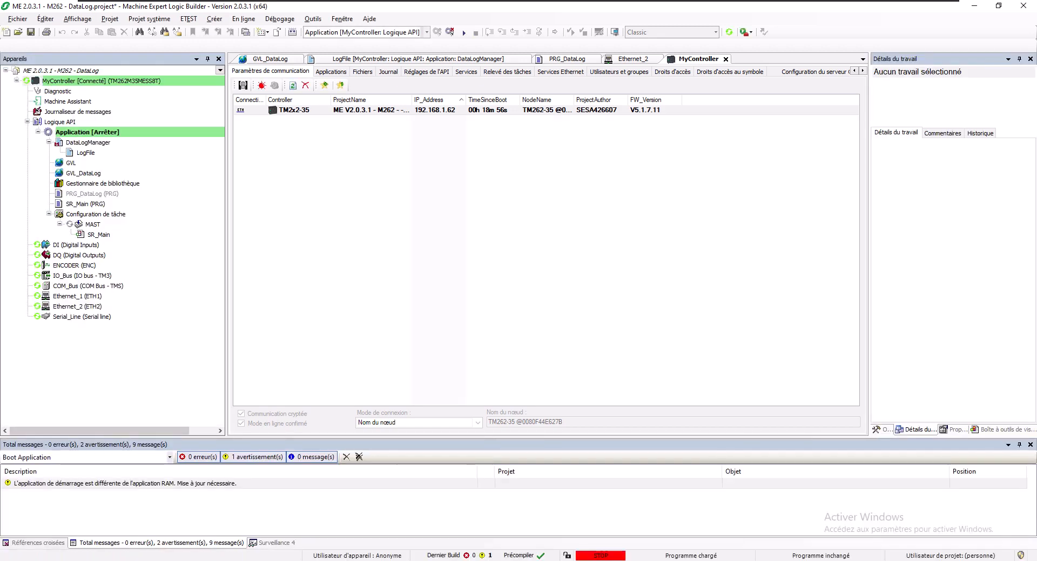
{"action": "key", "text": "F5"}
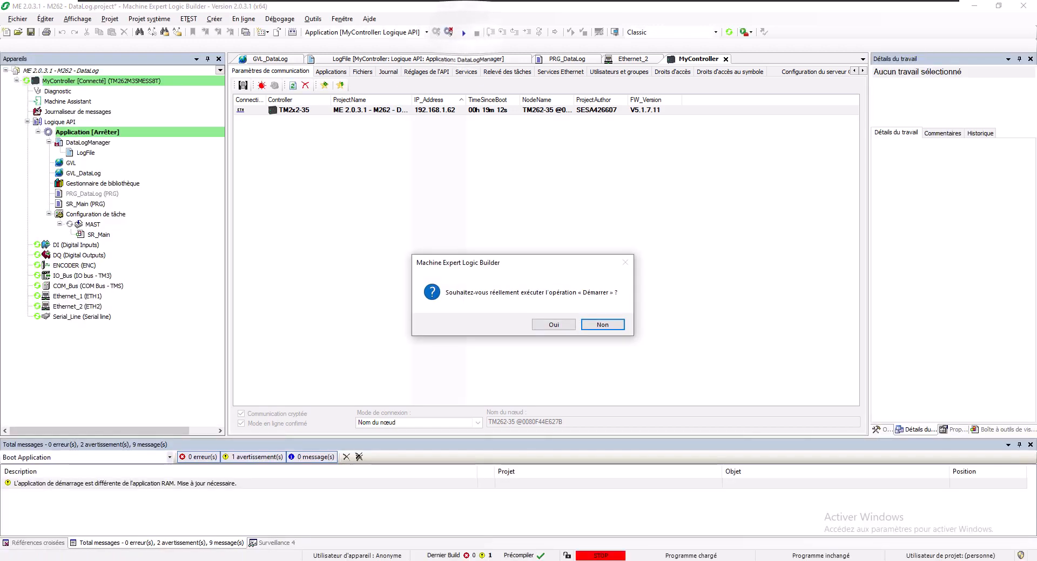
{"action": "key", "text": "Return"}
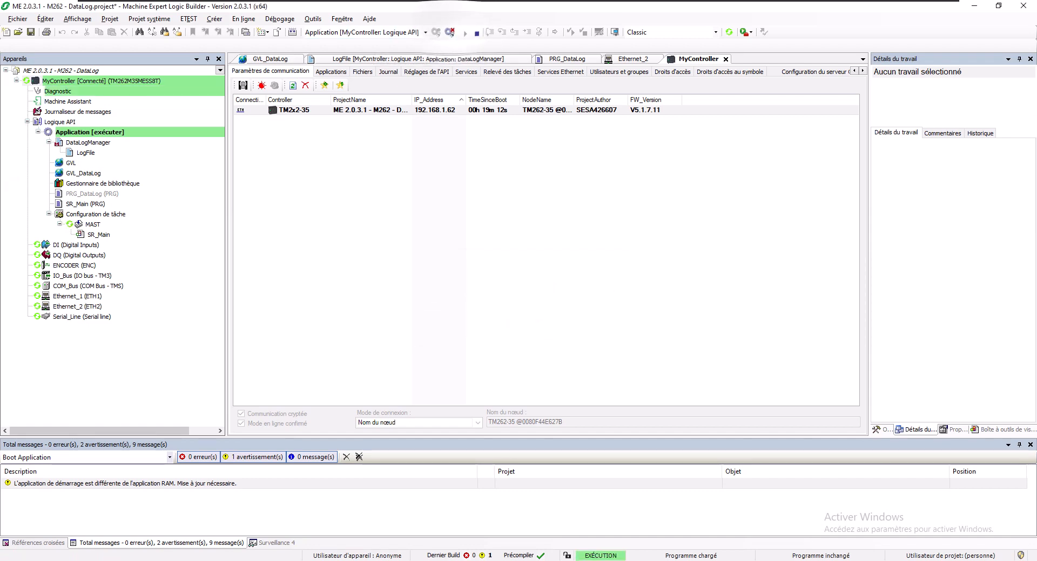
- Log out of the controller and add PRG_DataLog to the MAST task's program calls
{"action": "left_click", "coordinate": [449, 32]}
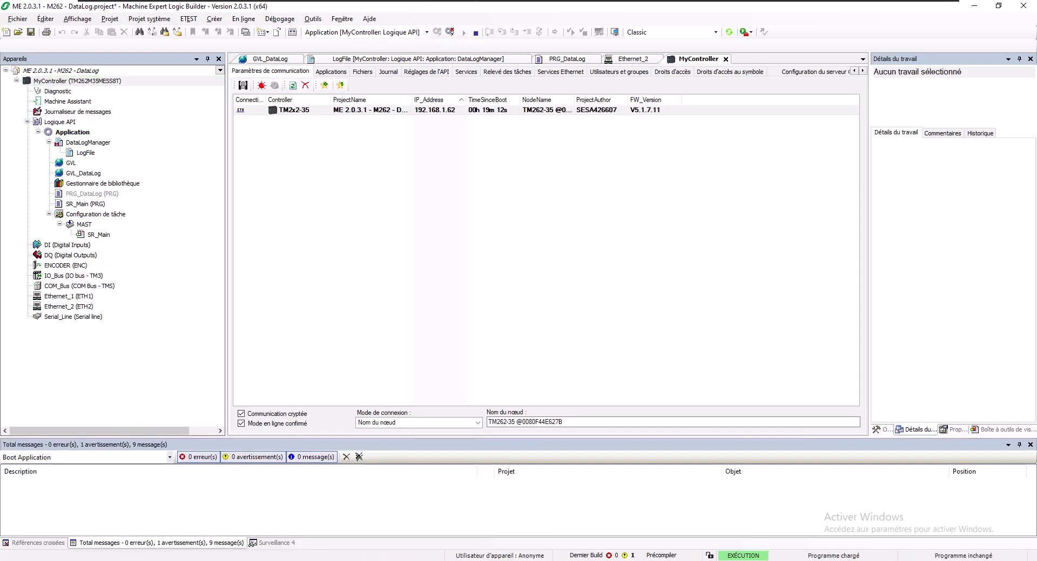
{"action": "left_click", "coordinate": [89, 194]}
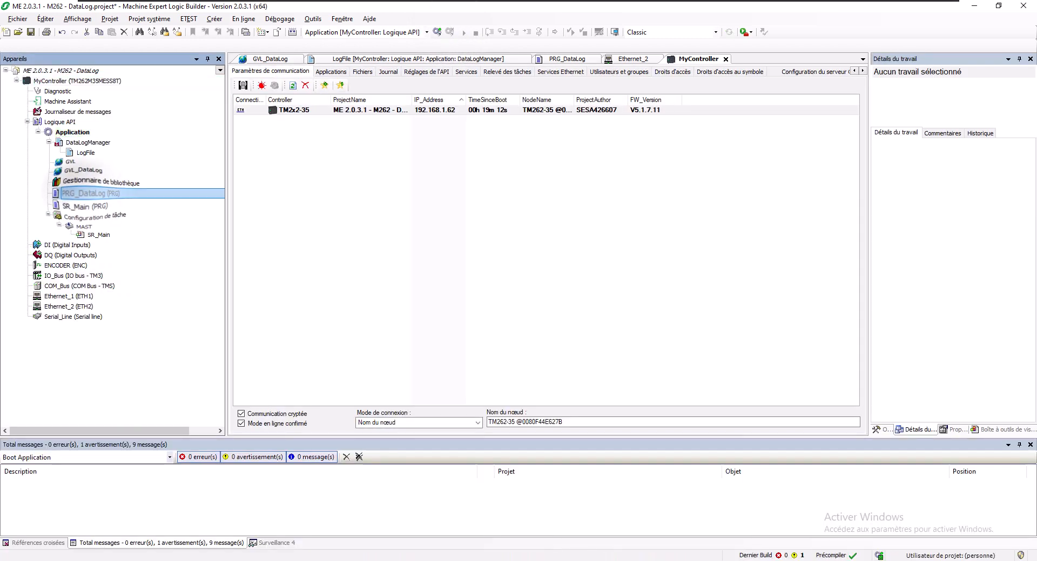
{"action": "left_click_drag", "start_coordinate": [89, 194], "coordinate": [84, 226]}
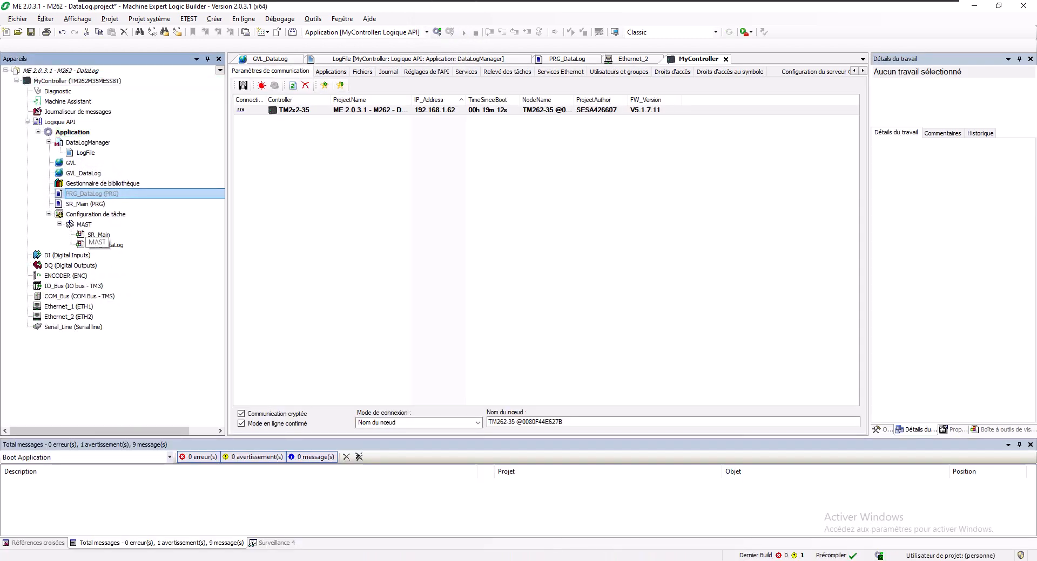
- Log in to the controller with an online change, updating the boot project as well
{"action": "left_click", "coordinate": [437, 32]}
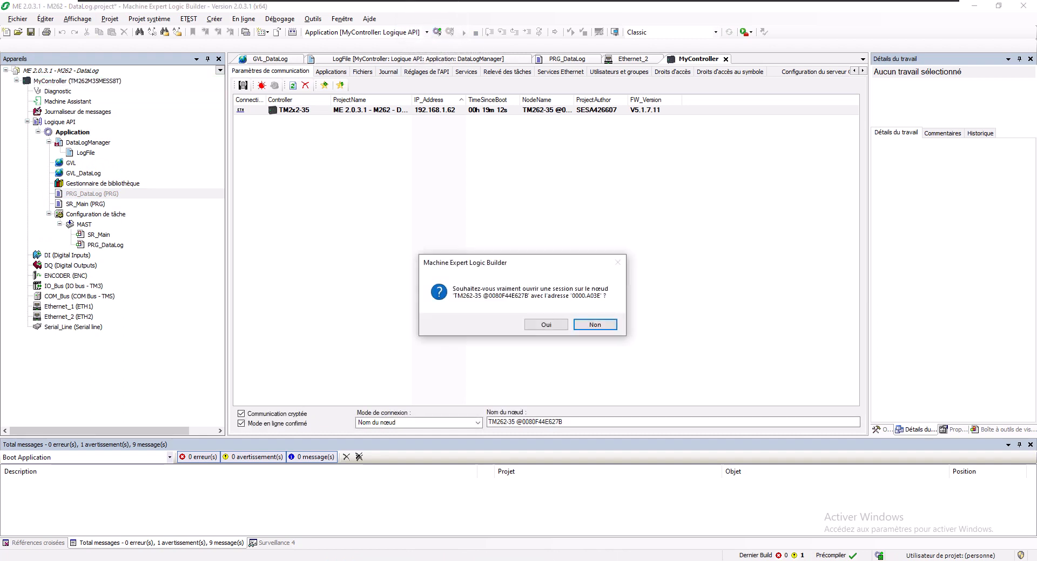
{"action": "left_click", "coordinate": [546, 324]}
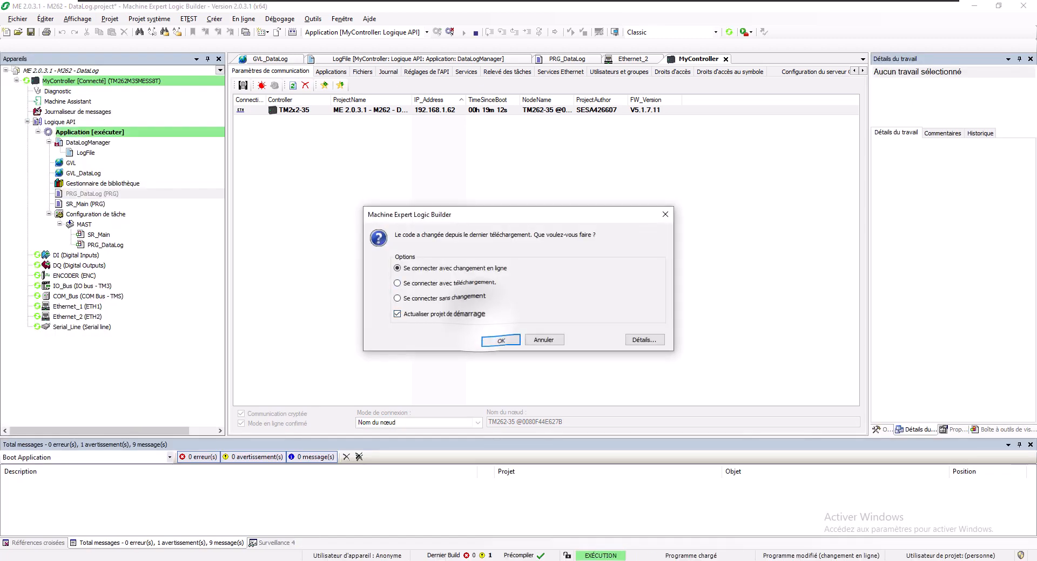
{"action": "left_click", "coordinate": [500, 339]}
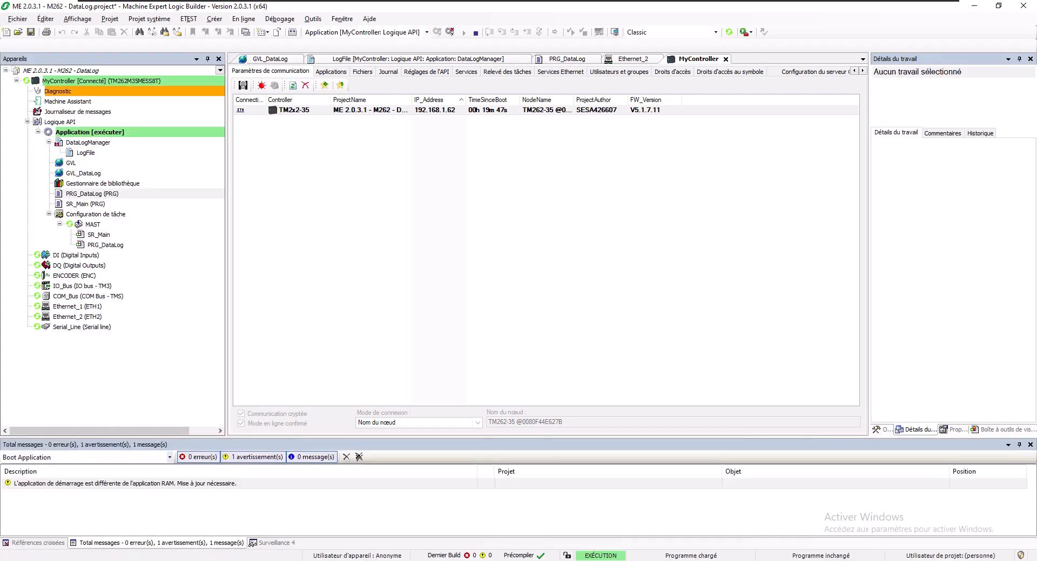
- Open PRG_DataLog online with only its code pane shown, and prepare the value "Test" for wsNom
{"action": "double_click", "coordinate": [103, 245]}
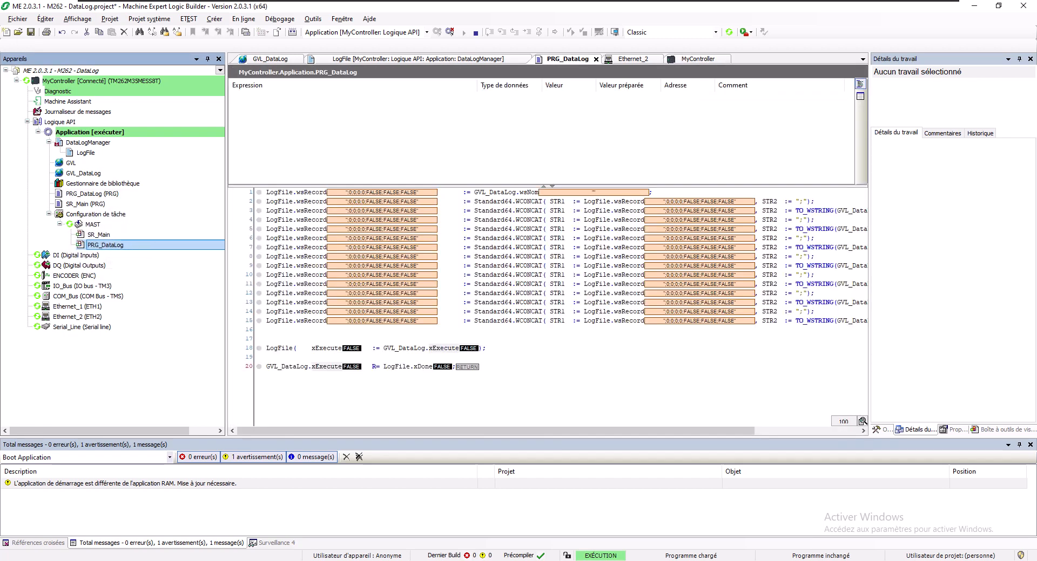
{"action": "left_click", "coordinate": [543, 189]}
{"action": "left_click", "coordinate": [543, 186]}
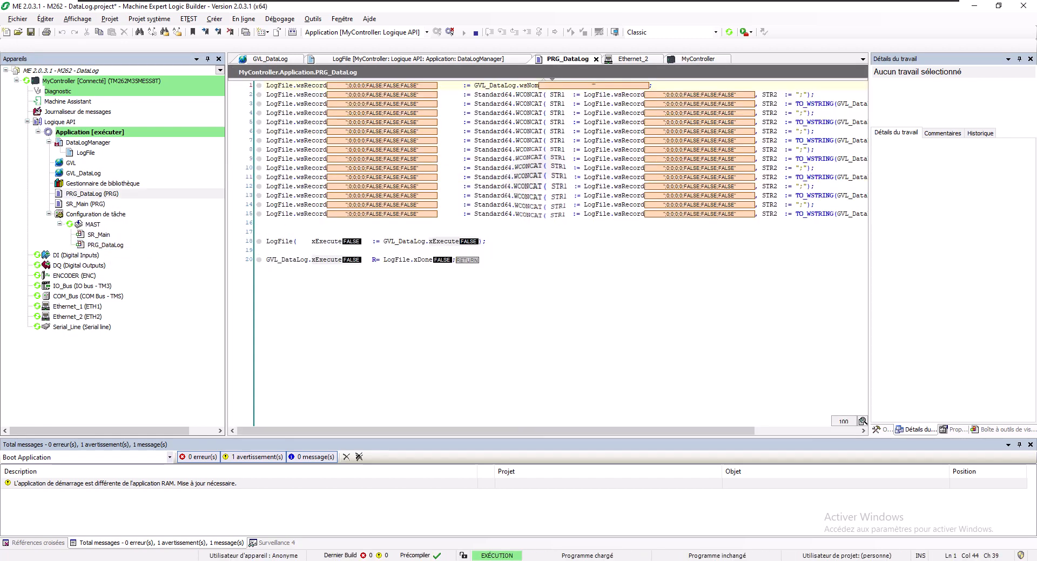
{"action": "double_click", "coordinate": [556, 86]}
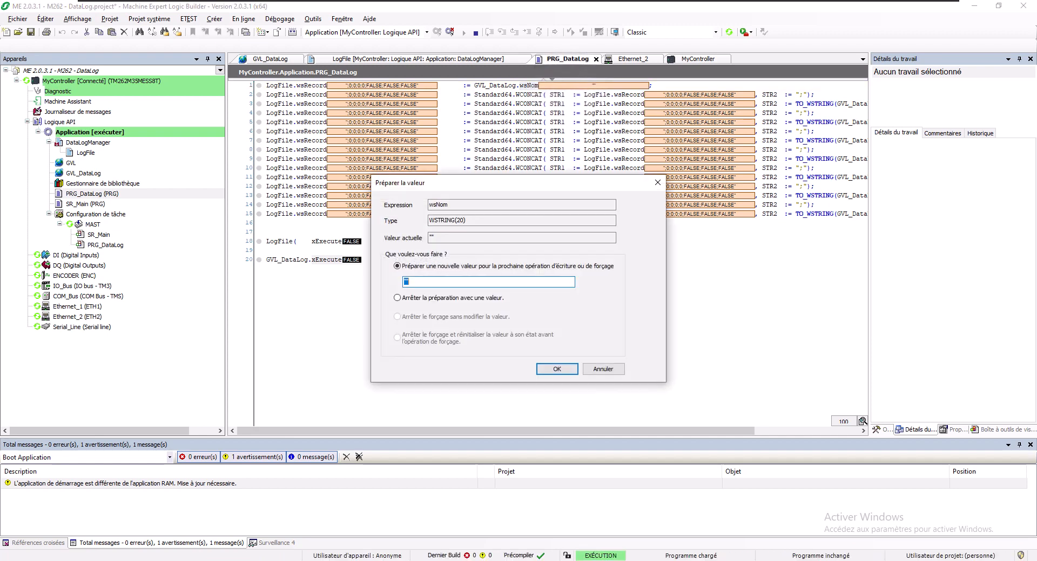
{"action": "left_click", "coordinate": [414, 282]}
{"action": "key", "text": "Return"}
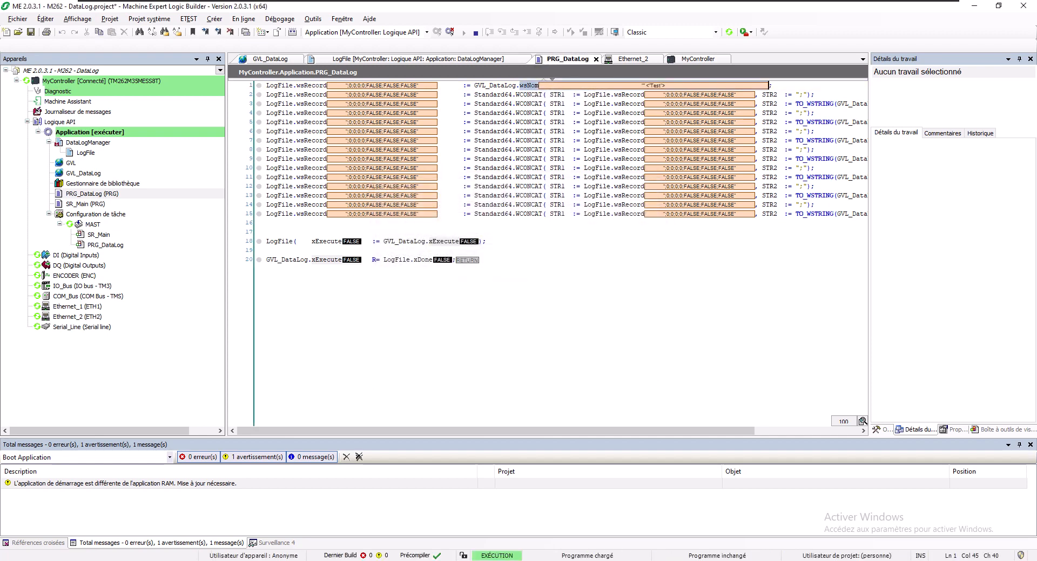
- Prepare the value 1 for iValeur1 and 2 for iValeur2 in the online code of PRG_DataLog
{"action": "left_click_drag", "start_coordinate": [373, 432], "coordinate": [468, 431]}
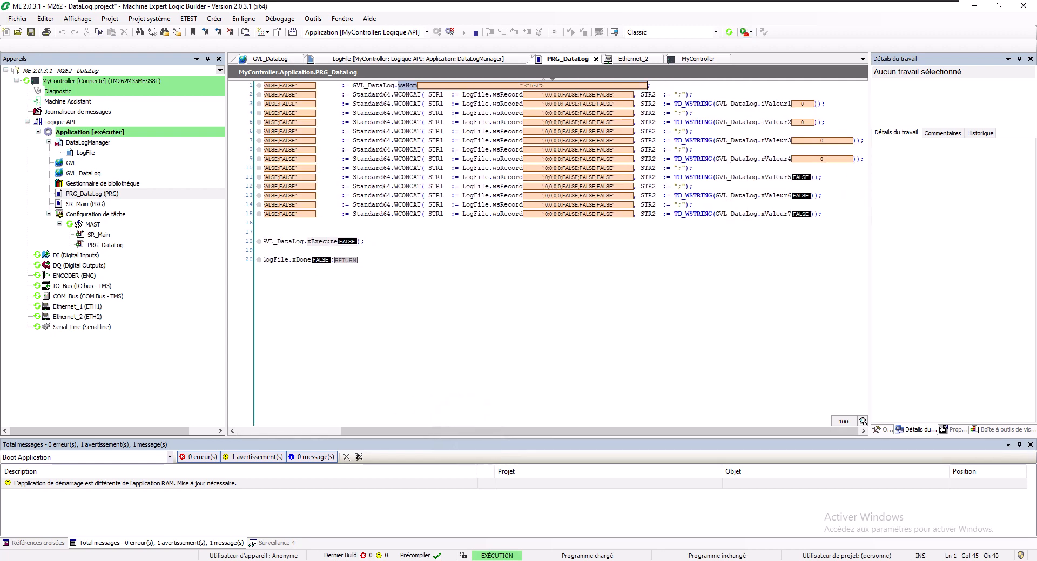
{"action": "left_click", "coordinate": [814, 104]}
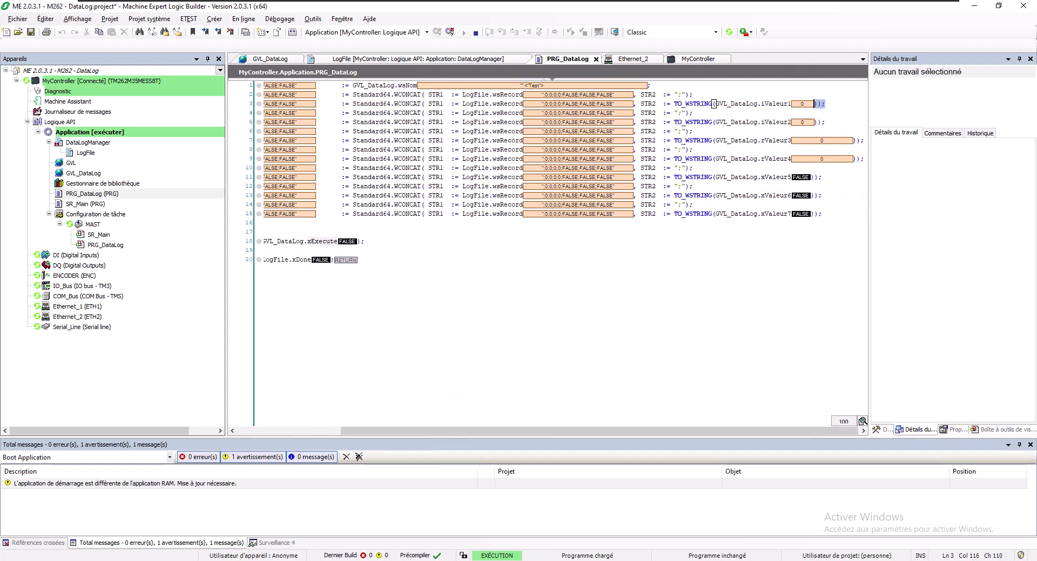
{"action": "double_click", "coordinate": [802, 104]}
{"action": "type", "text": "1"}
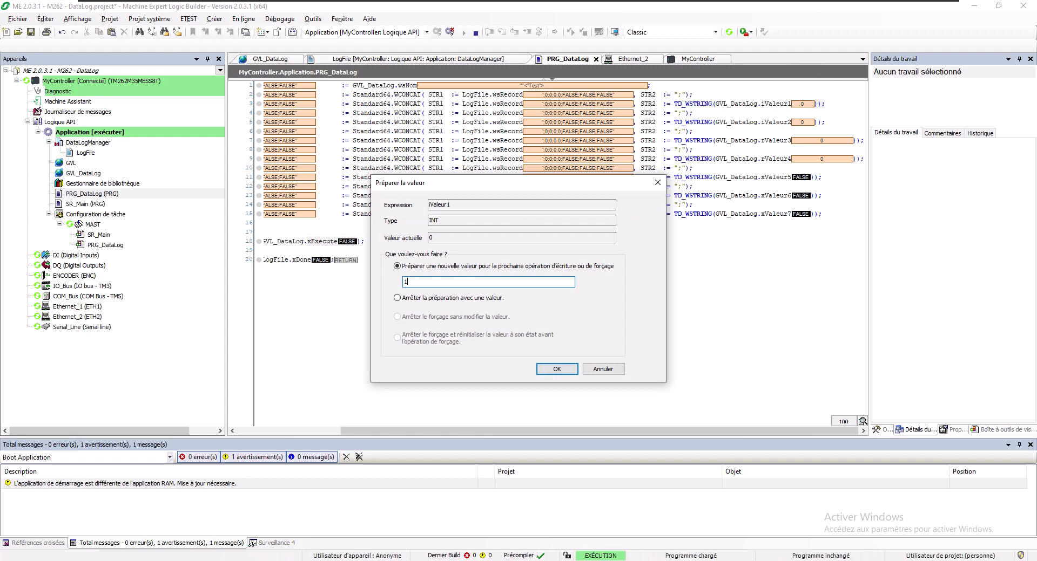
{"action": "key", "text": "Return"}
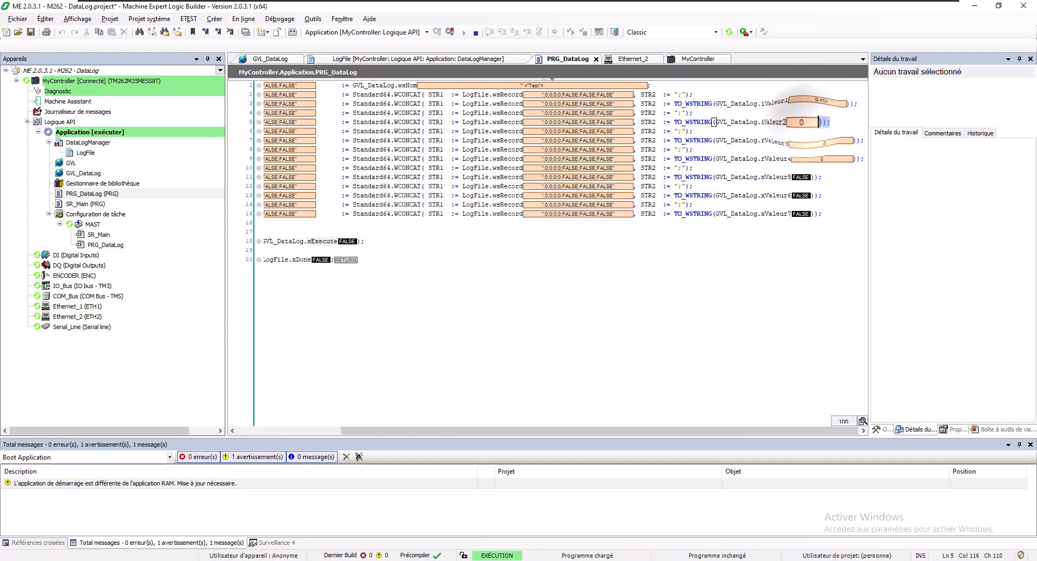
{"action": "double_click", "coordinate": [810, 122]}
{"action": "type", "text": "2"}
{"action": "key", "text": "Return"}
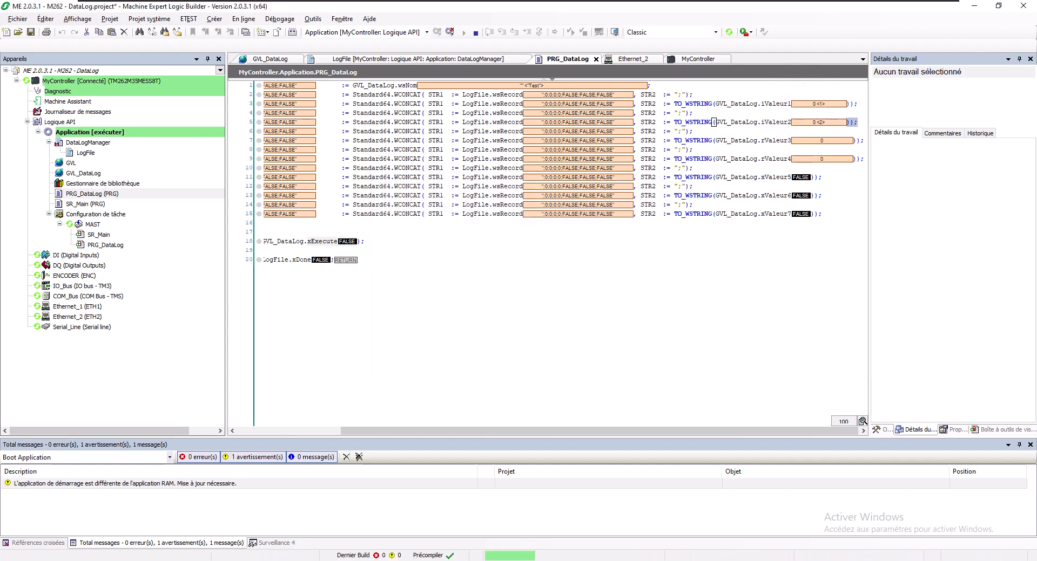
- Prepare the value 3.14 for rValeur3 and 1234.567 for rValeur4 in the online code of PRG_DataLog
{"action": "double_click", "coordinate": [775, 140]}
{"action": "type", "text": "3.1"}
{"action": "key", "text": "Return"}
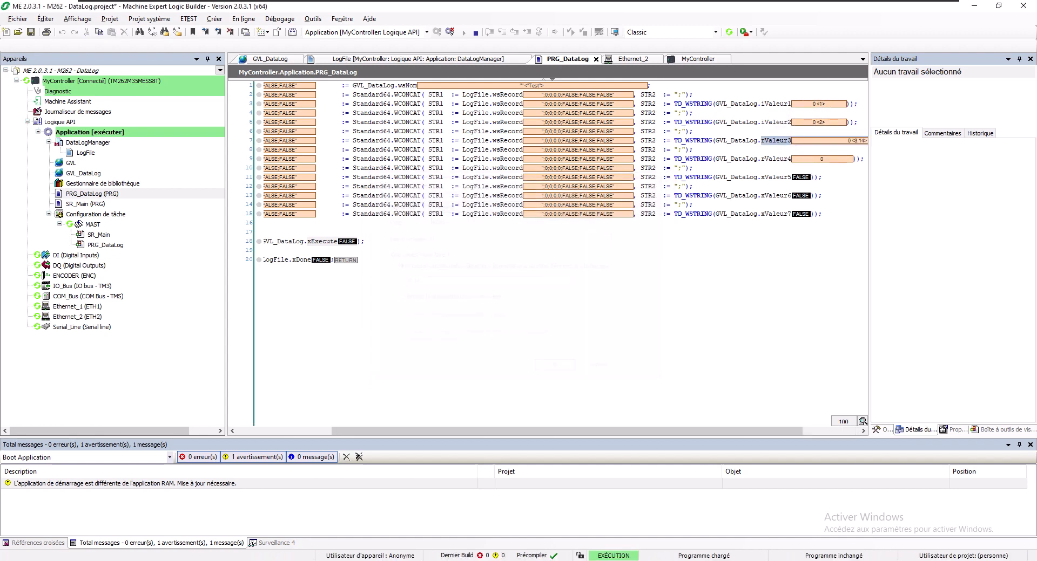
{"action": "double_click", "coordinate": [822, 159]}
{"action": "type", "text": "123"}
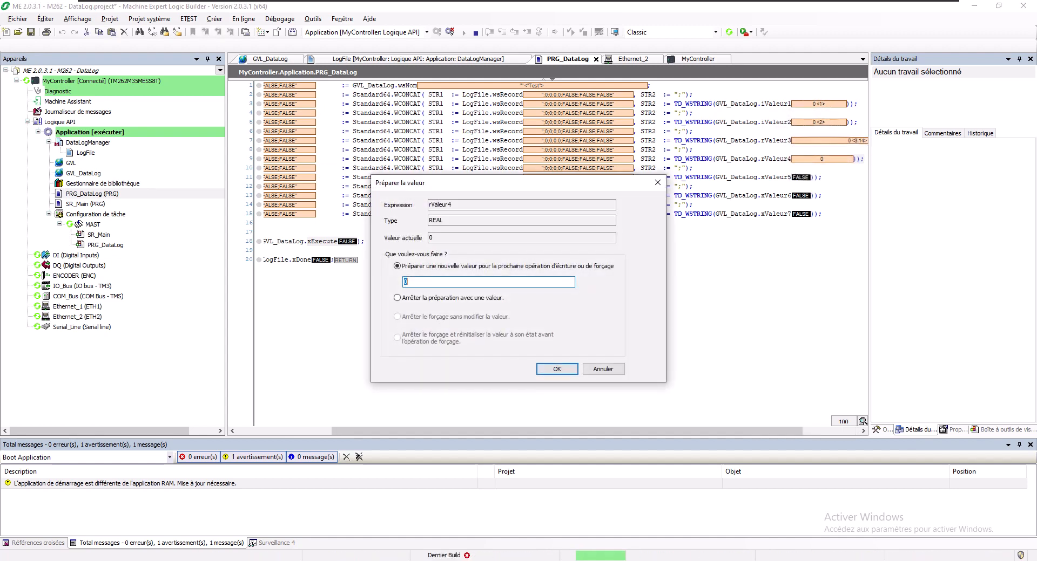
{"action": "type", "text": "4.567"}
{"action": "key", "text": "Return"}
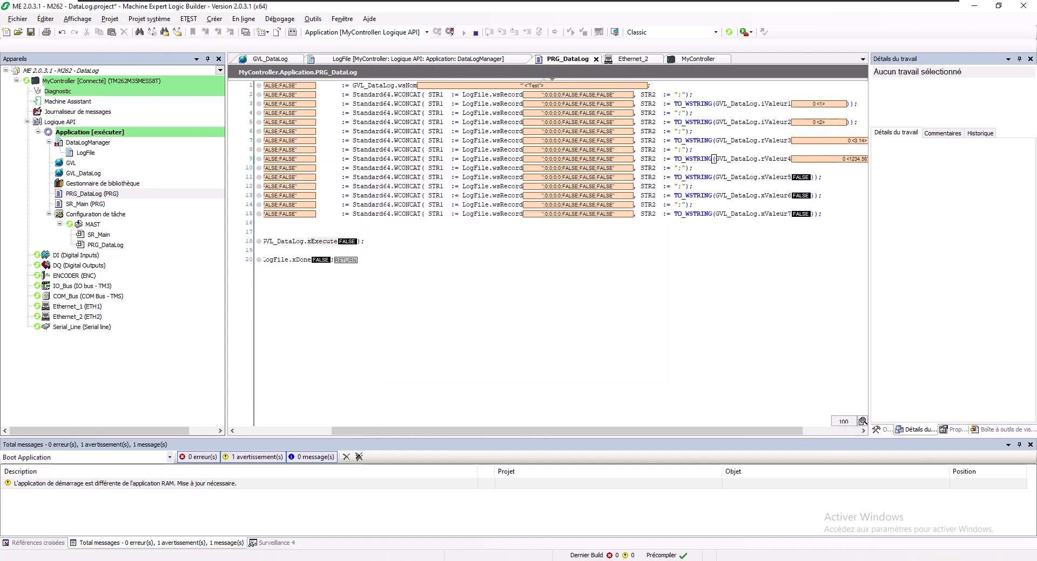
- Prepare TRUE for xValeur5 and xValeur7, and write all prepared values to the controller
{"action": "double_click", "coordinate": [775, 177]}
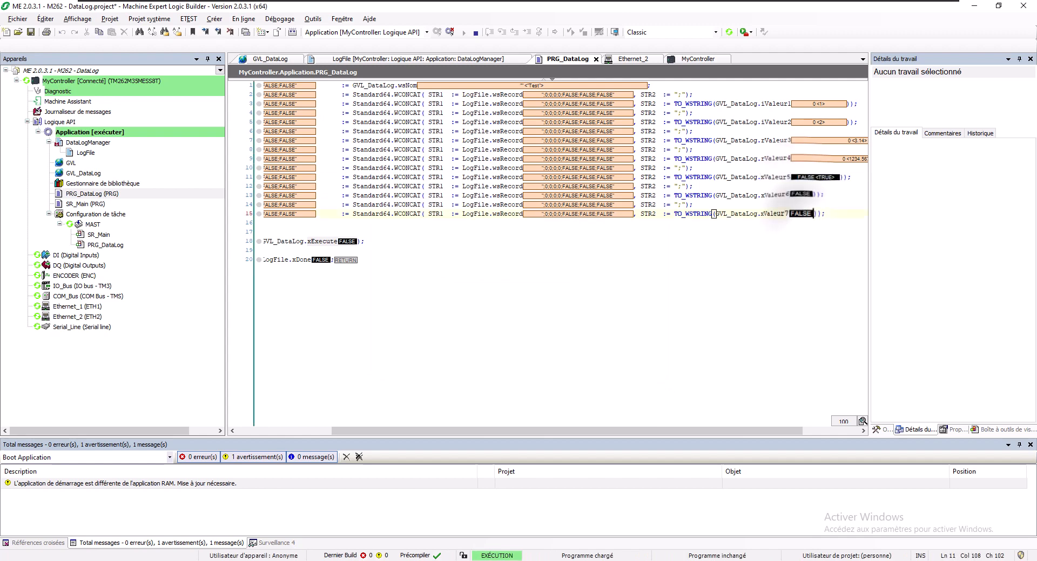
{"action": "double_click", "coordinate": [801, 215]}
{"action": "key", "text": "ctrl+F7"}
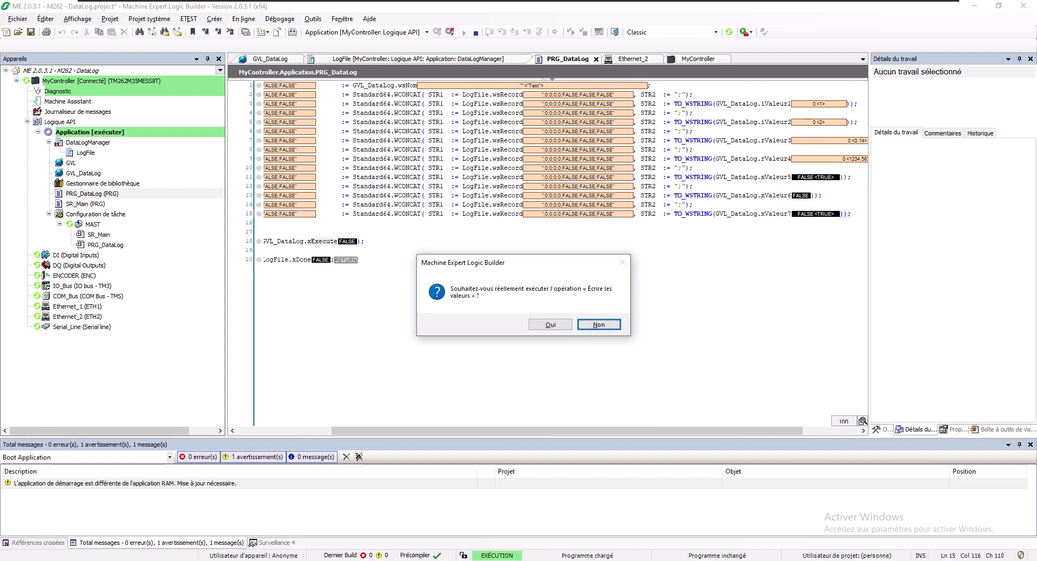
{"action": "left_click", "coordinate": [540, 322]}
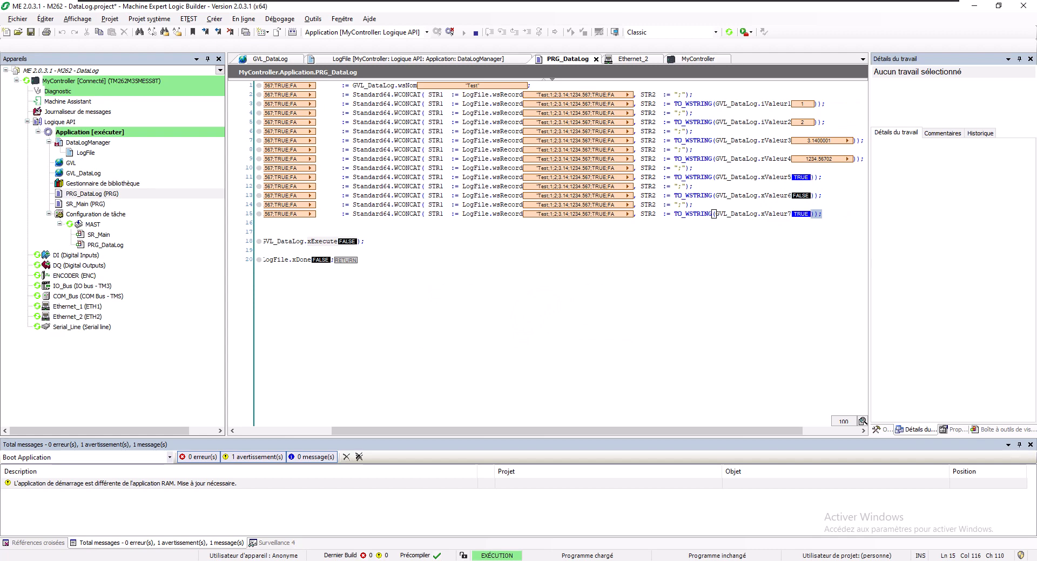
- Prepare the value TRUE for GVL_DataLog.xExecute, but decline writing it to the controller
{"action": "left_click_drag", "start_coordinate": [378, 438], "coordinate": [378, 356]}
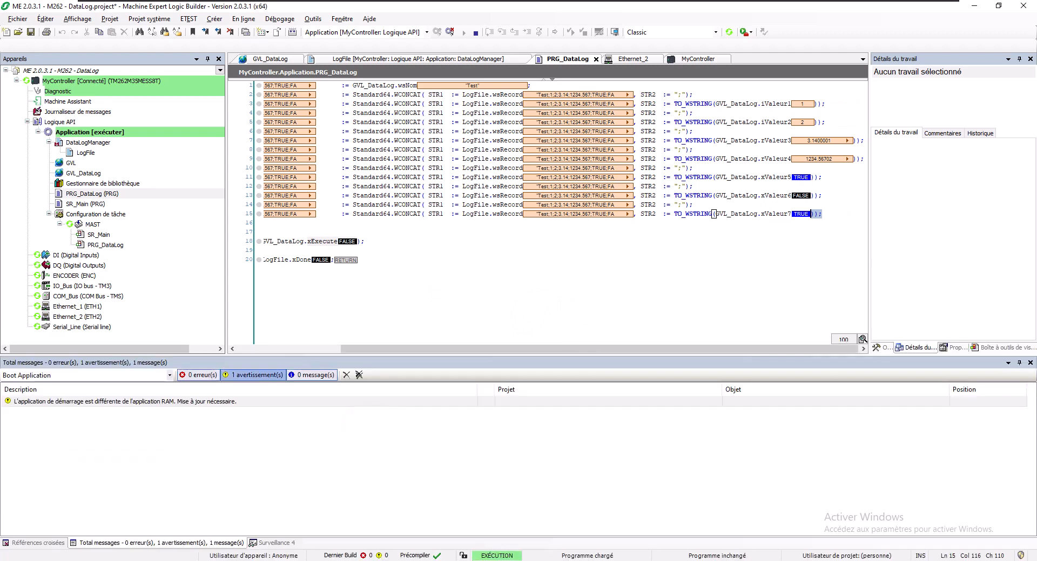
{"action": "left_click", "coordinate": [281, 349]}
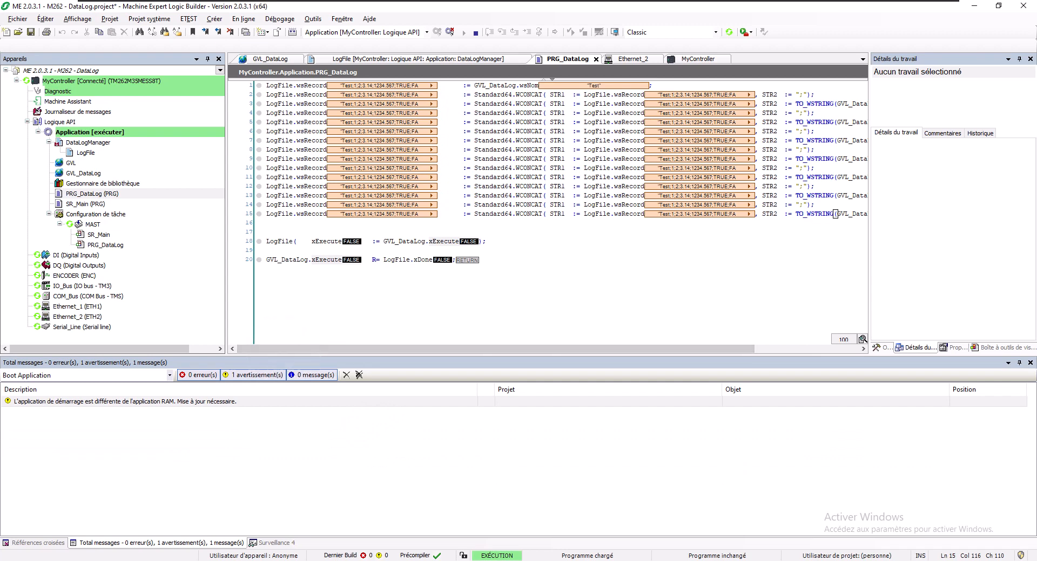
{"action": "double_click", "coordinate": [468, 242]}
{"action": "key", "text": "ctrl+F7"}
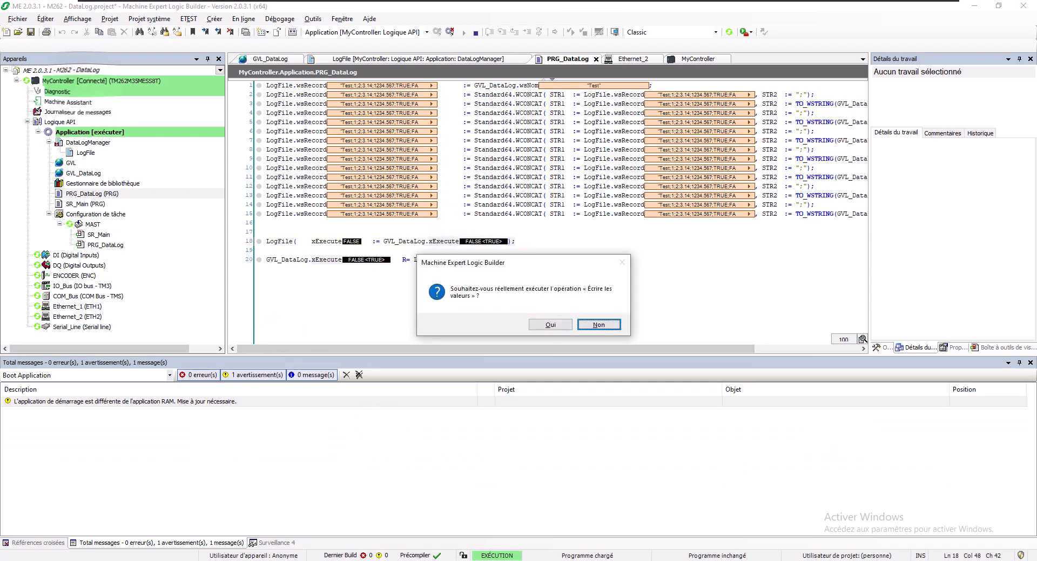
{"action": "left_click", "coordinate": [597, 325]}
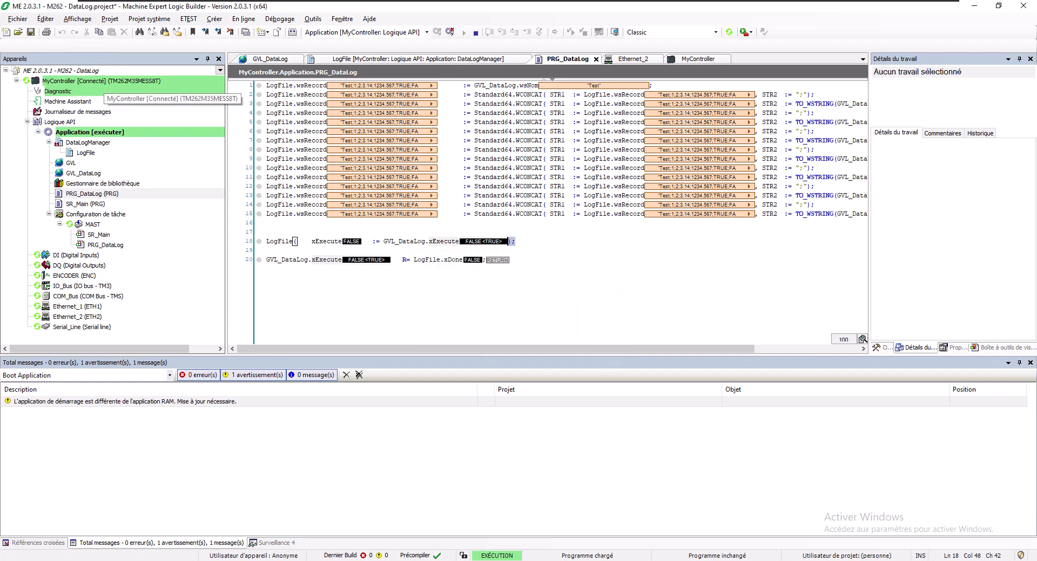
- Open the file browser of MyController and show the contents of the controller's Log folder
{"action": "double_click", "coordinate": [103, 82]}
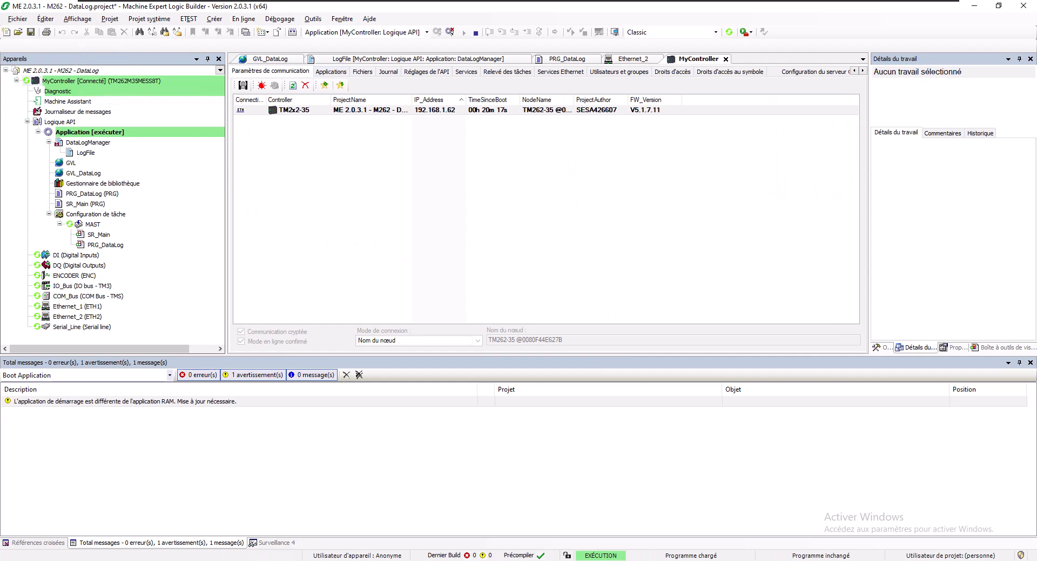
{"action": "left_click", "coordinate": [362, 71]}
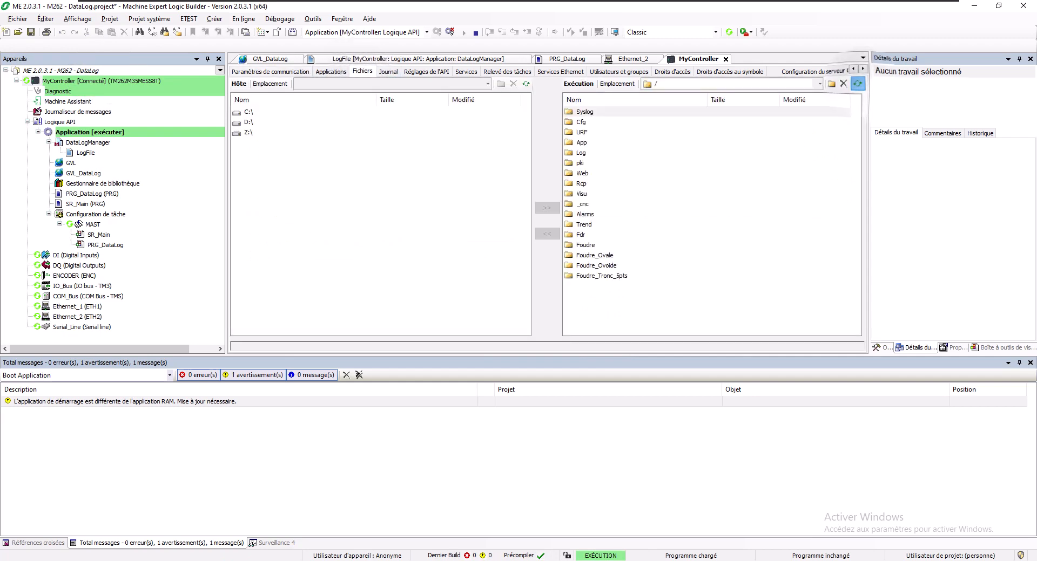
{"action": "double_click", "coordinate": [580, 153]}
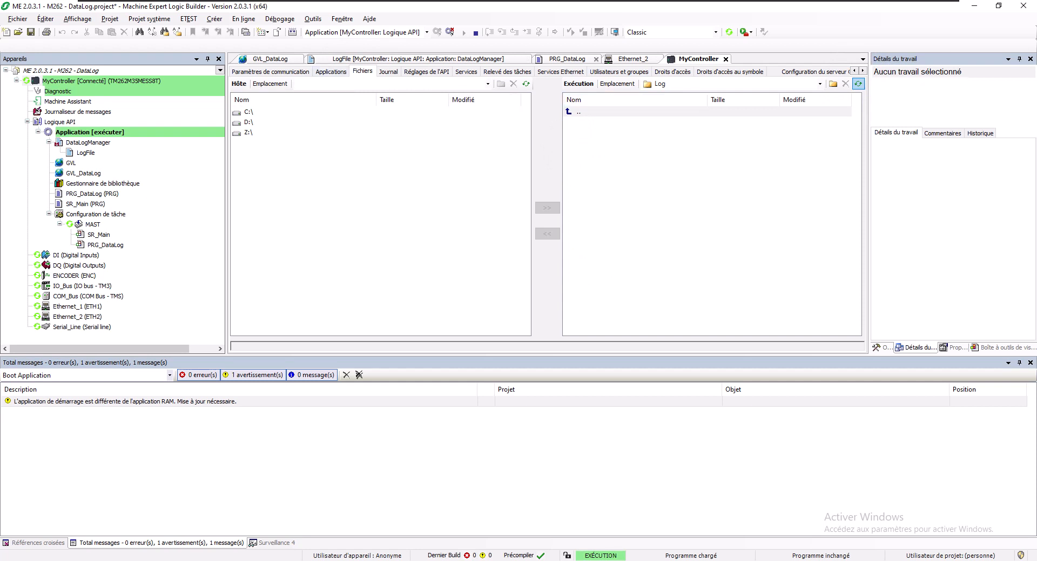
- Return to PRG_DataLog and write the prepared TRUE value of xExecute to trigger a log record
{"action": "left_click", "coordinate": [567, 58]}
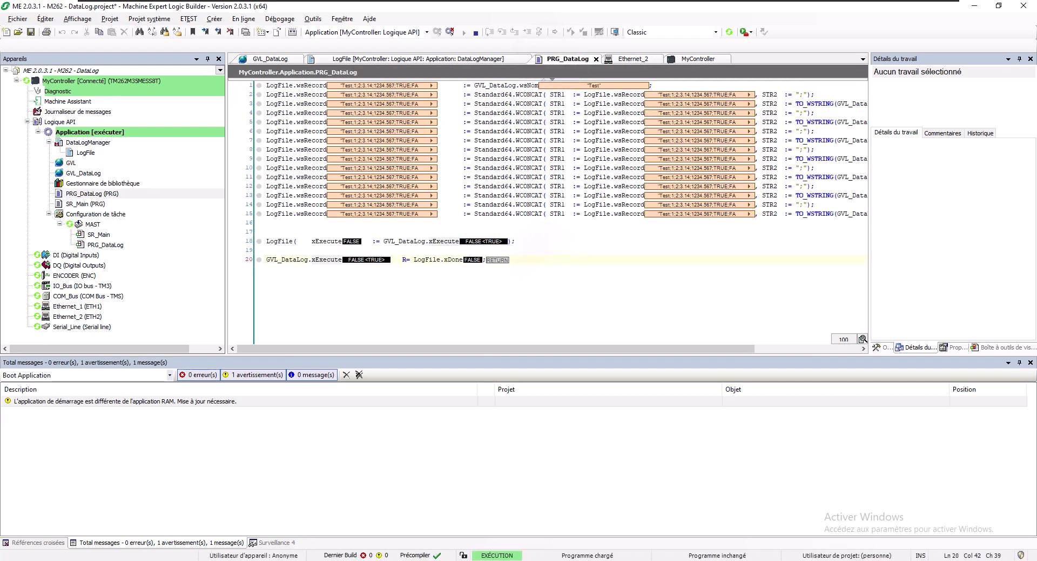
{"action": "key", "text": "ctrl+F7"}
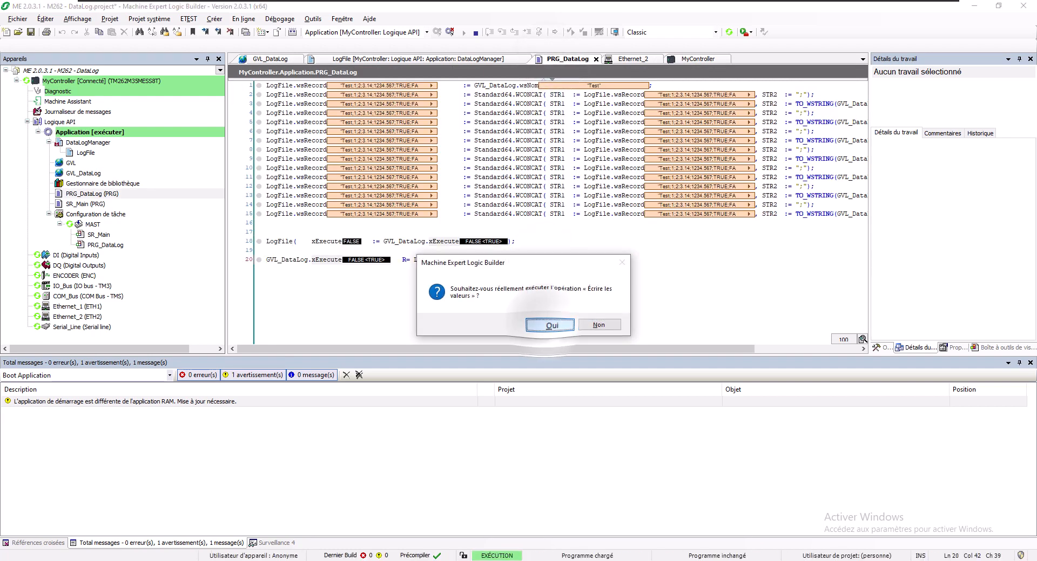
{"action": "left_click", "coordinate": [550, 324]}
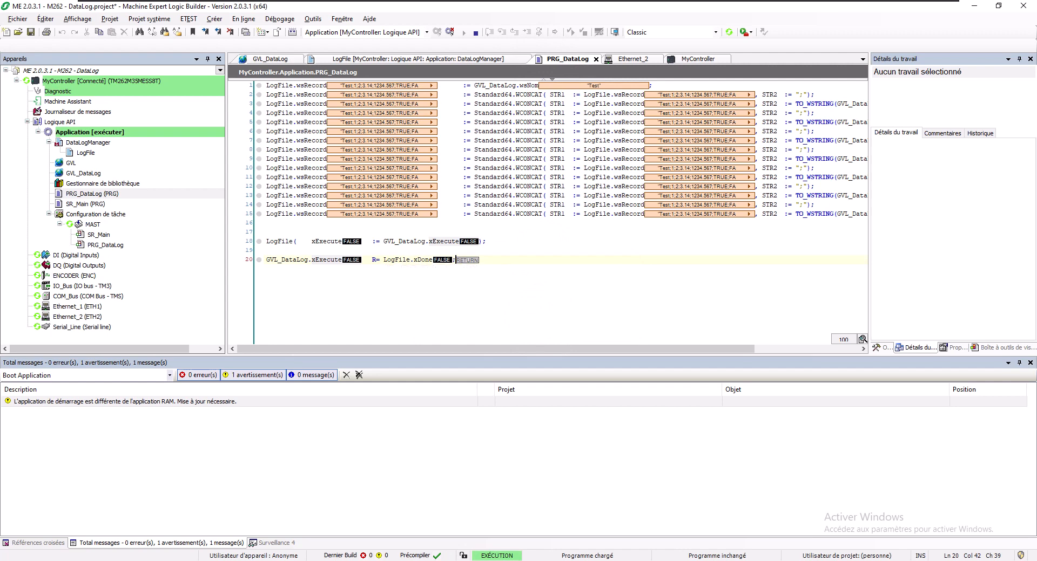
- Refresh the controller's Log folder and copy LogFile.log to the PC folder on the Z: drive
{"action": "left_click", "coordinate": [697, 59]}
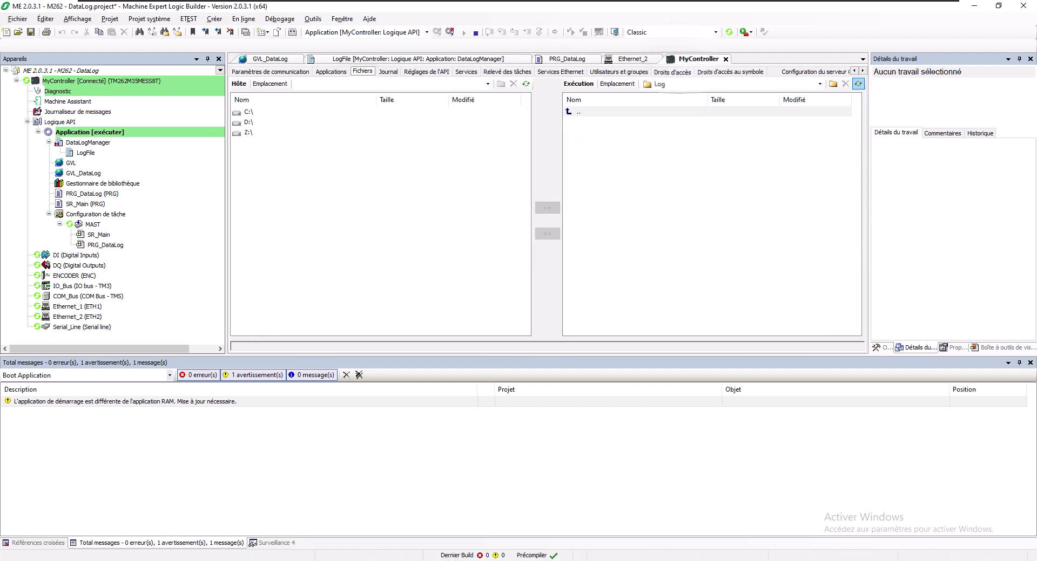
{"action": "left_click", "coordinate": [857, 84]}
{"action": "left_click", "coordinate": [570, 122]}
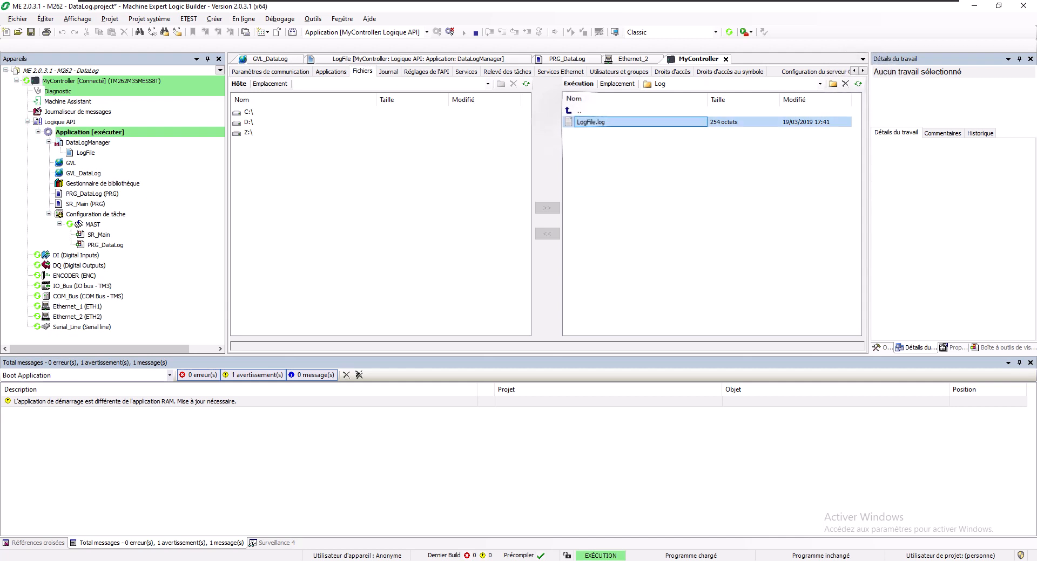
{"action": "double_click", "coordinate": [248, 132]}
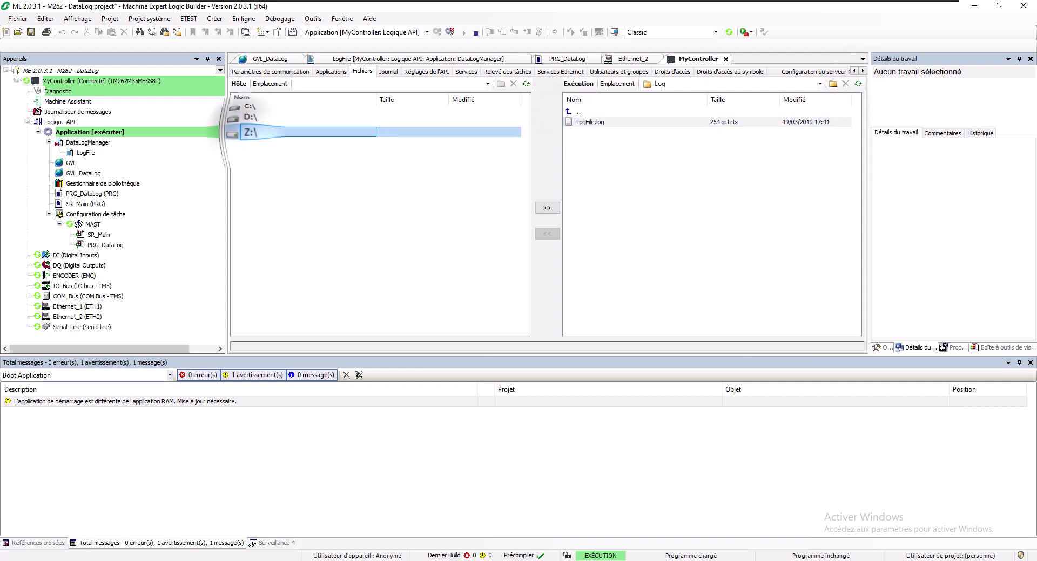
{"action": "double_click", "coordinate": [255, 121]}
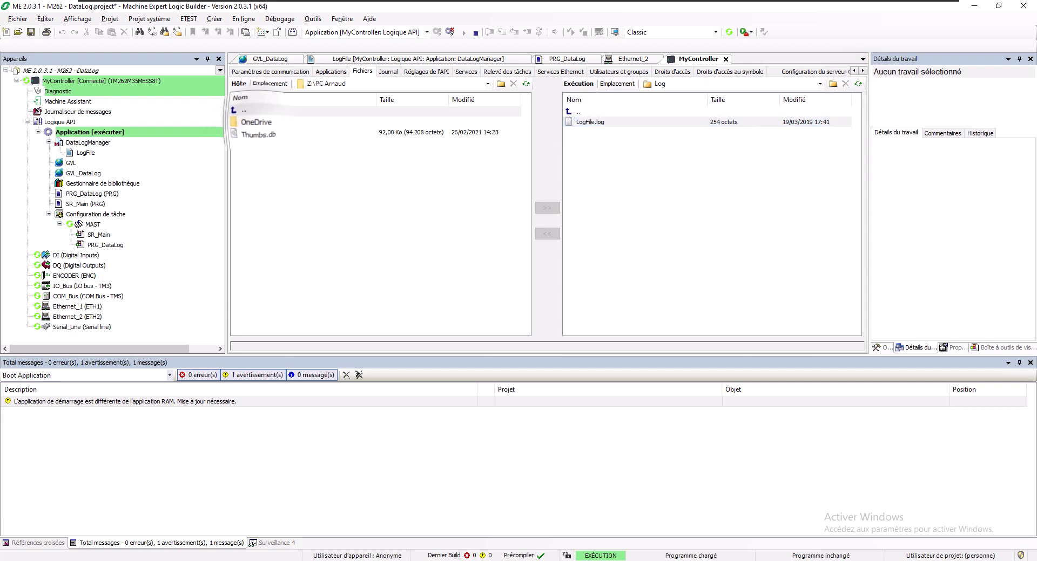
{"action": "left_click", "coordinate": [573, 121]}
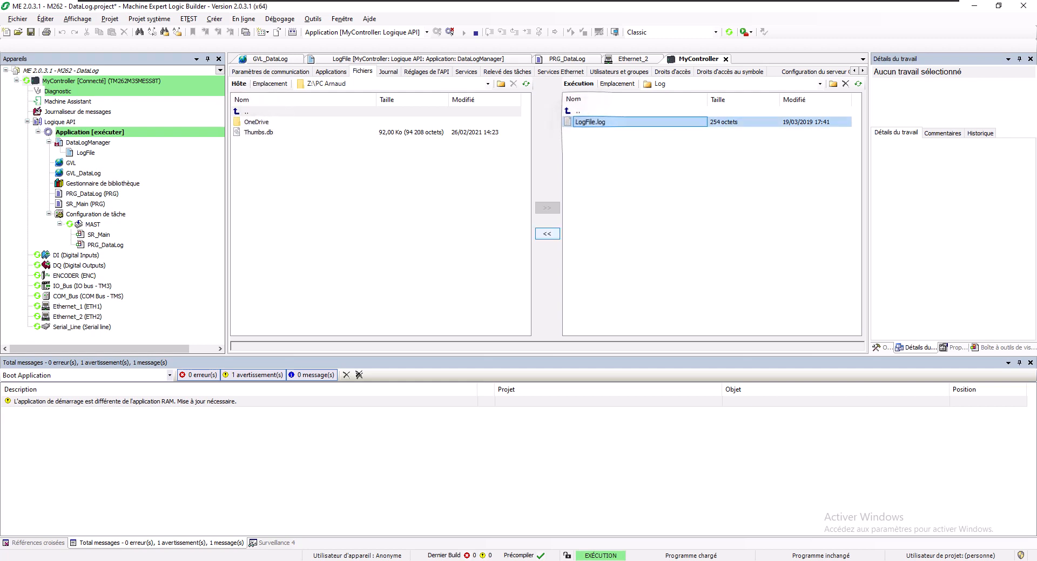
{"action": "left_click", "coordinate": [547, 234]}
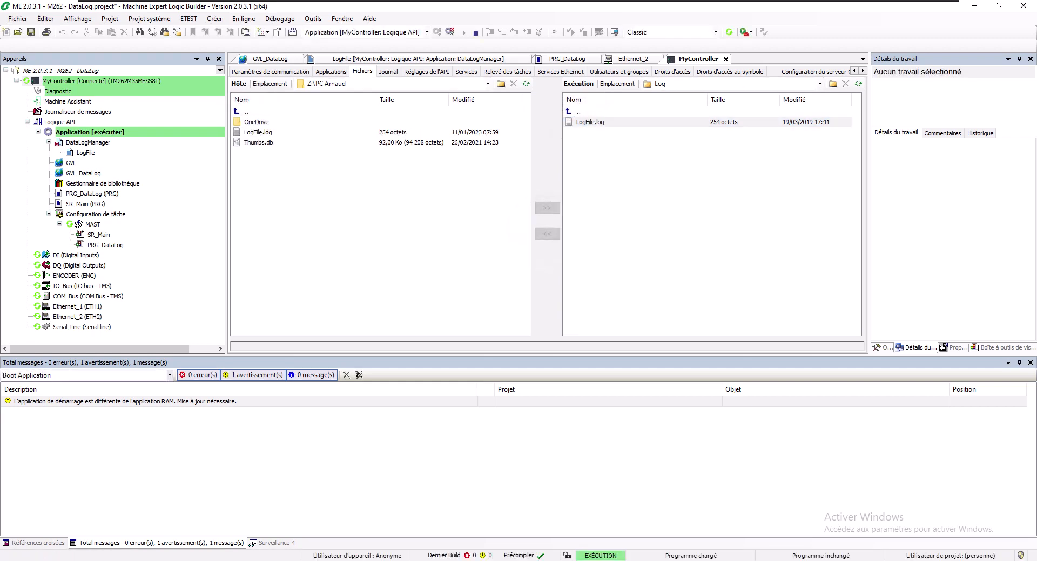
- Switch to File Explorer and open the copied LogFile.log from the PC folder on the shared Z: drive
{"action": "left_click", "coordinate": [279, 560]}
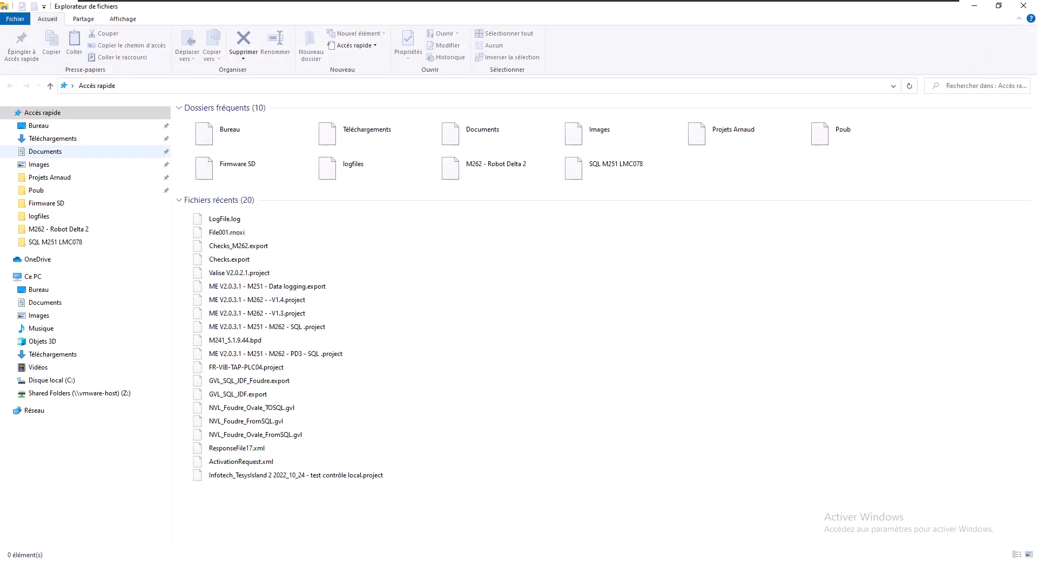
{"action": "left_click", "coordinate": [79, 393]}
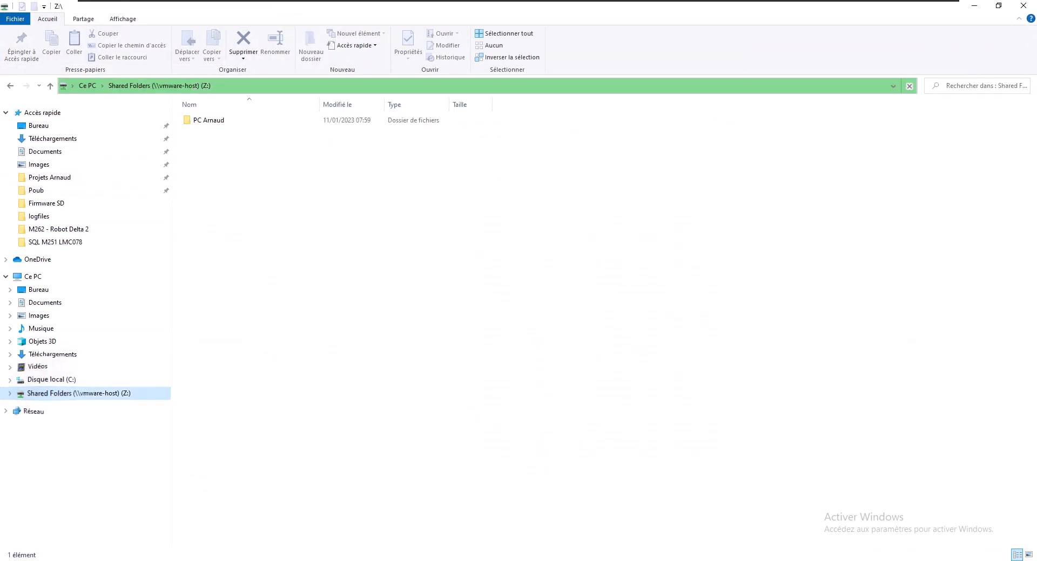
{"action": "double_click", "coordinate": [209, 120]}
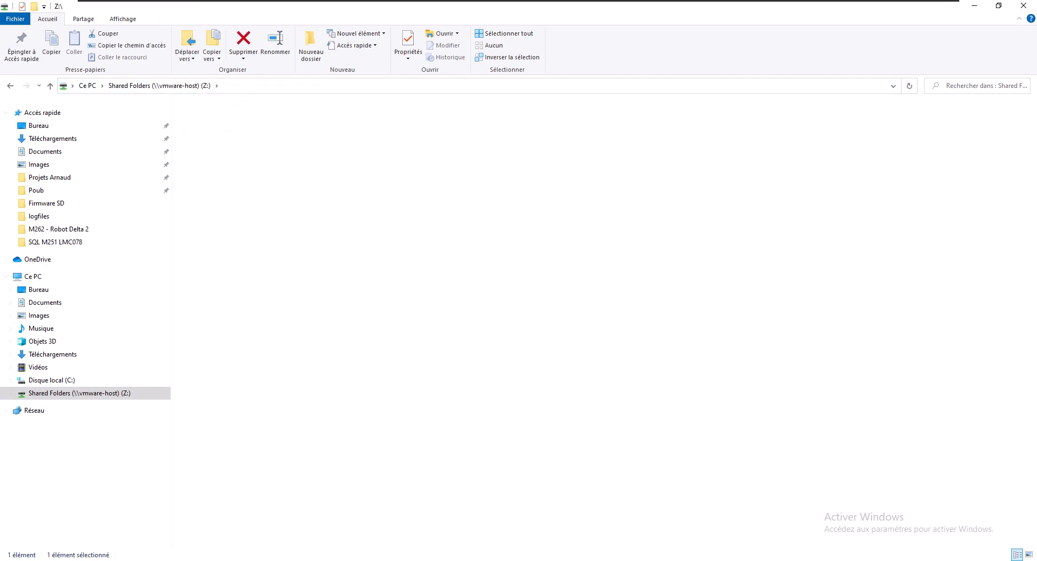
{"action": "left_click", "coordinate": [208, 131]}
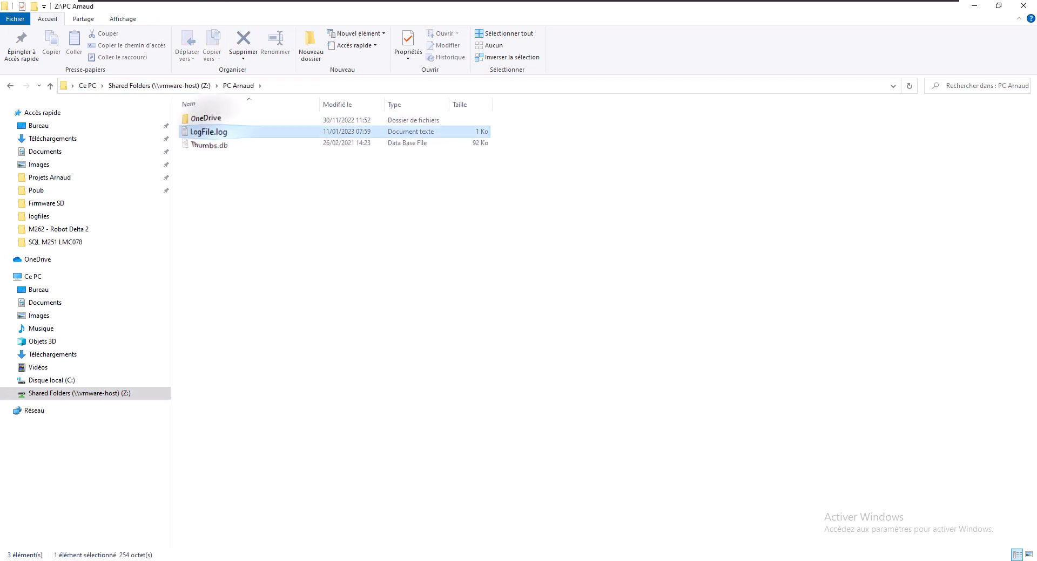
{"action": "double_click", "coordinate": [208, 131]}
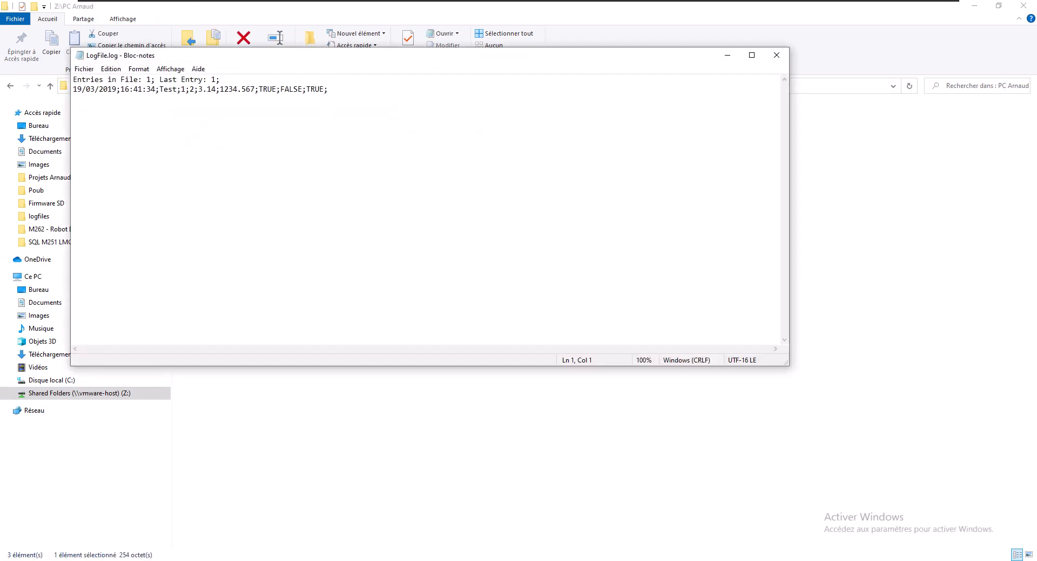
- Examine the entry counters and the logged date, time and values in LogFile.log
{"action": "double_click", "coordinate": [149, 80]}
{"action": "mouse_move", "coordinate": [220, 80]}
{"action": "left_mouse_down"}
{"action": "mouse_move", "coordinate": [174, 80]}
{"action": "mouse_move", "coordinate": [207, 80]}
{"action": "left_mouse_up"}
{"action": "left_click_drag", "start_coordinate": [72, 90], "coordinate": [145, 89]}
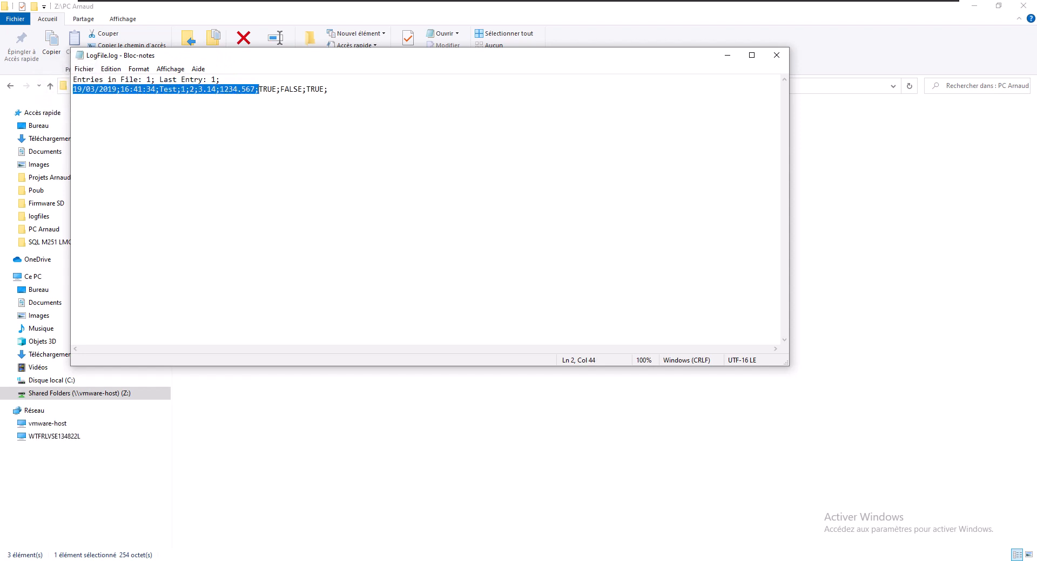
{"action": "left_click", "coordinate": [74, 99]}
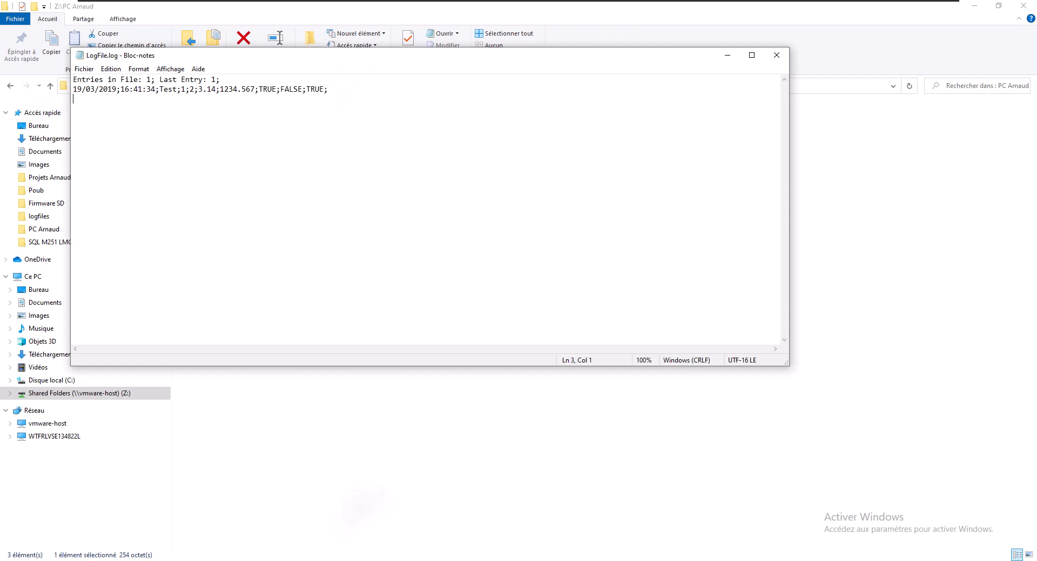
- Switch back to Machine Expert Logic Builder and read the controller's clock in the services of MyController
{"action": "left_click", "coordinate": [492, 560]}
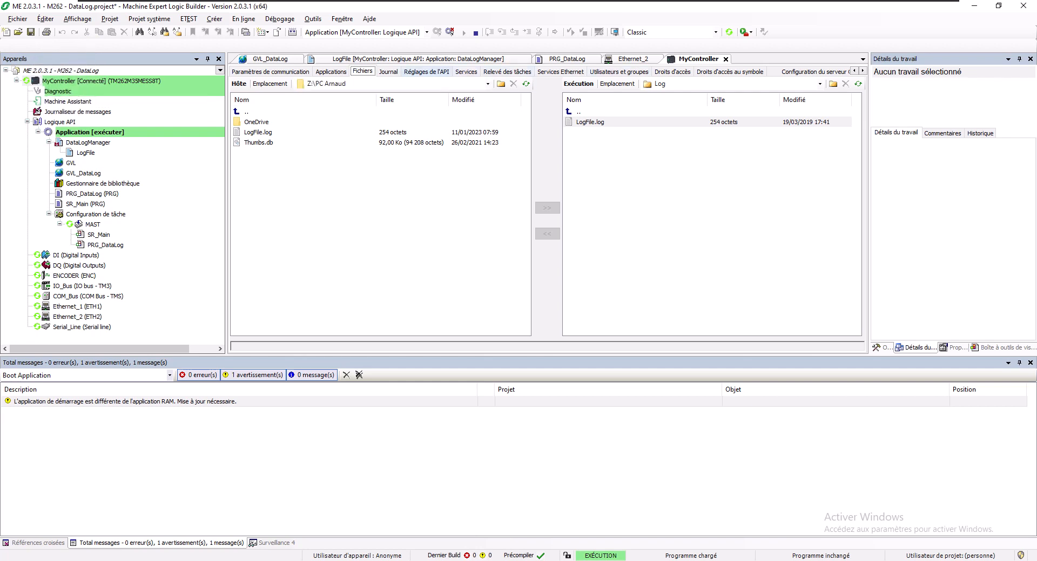
{"action": "left_click", "coordinate": [426, 71]}
{"action": "left_click", "coordinate": [466, 72]}
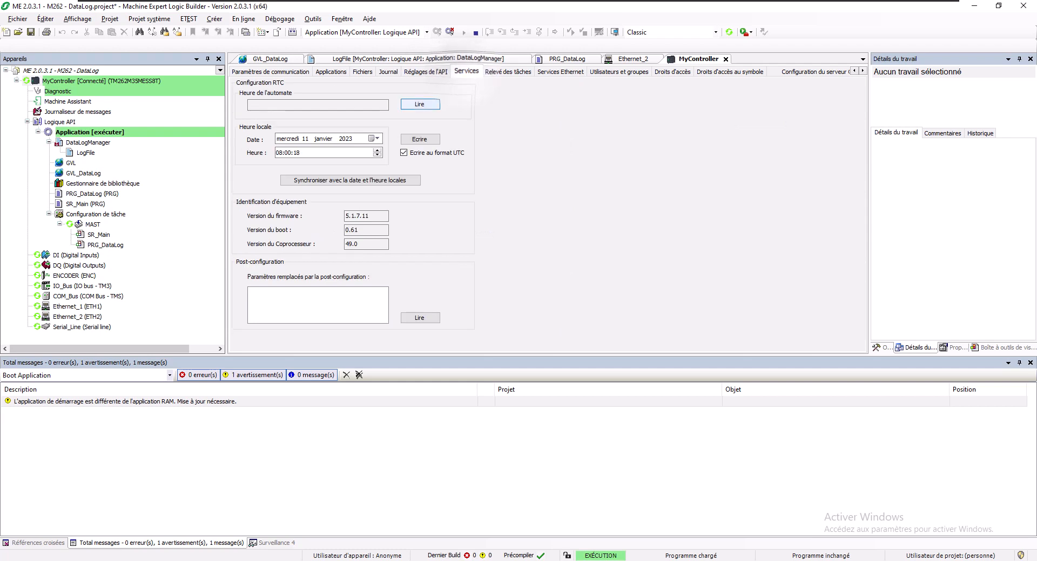
{"action": "left_click", "coordinate": [420, 104]}
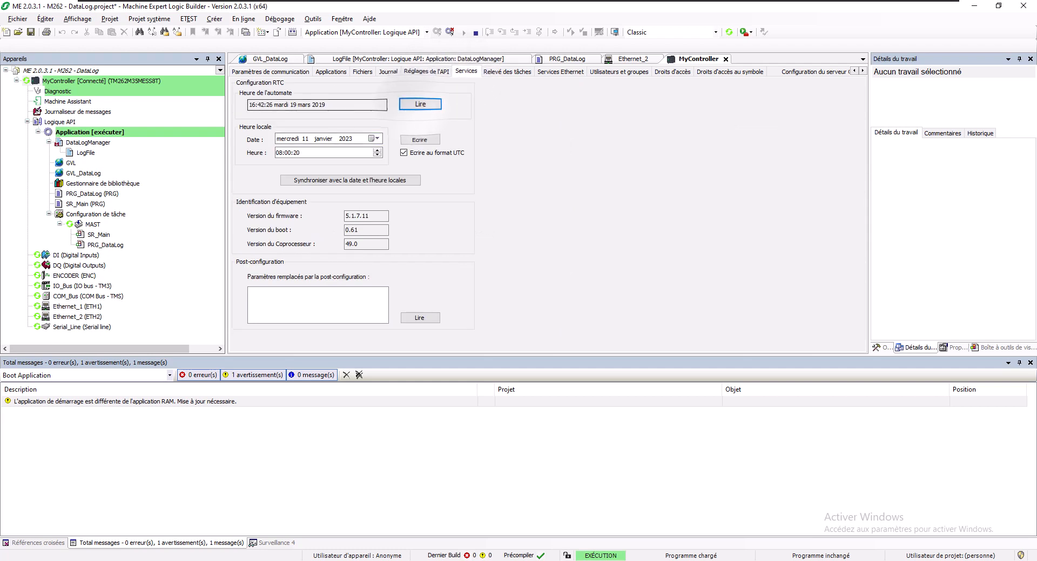
- Disable writing in UTC format and synchronize the controller's clock with the local date and time
{"action": "left_click", "coordinate": [403, 153]}
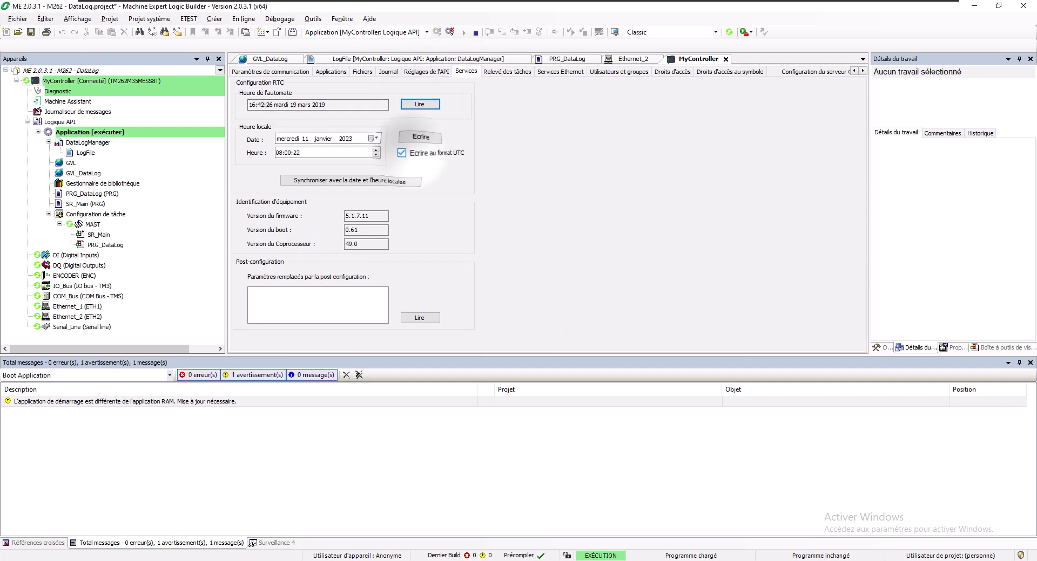
{"action": "left_click", "coordinate": [350, 180]}
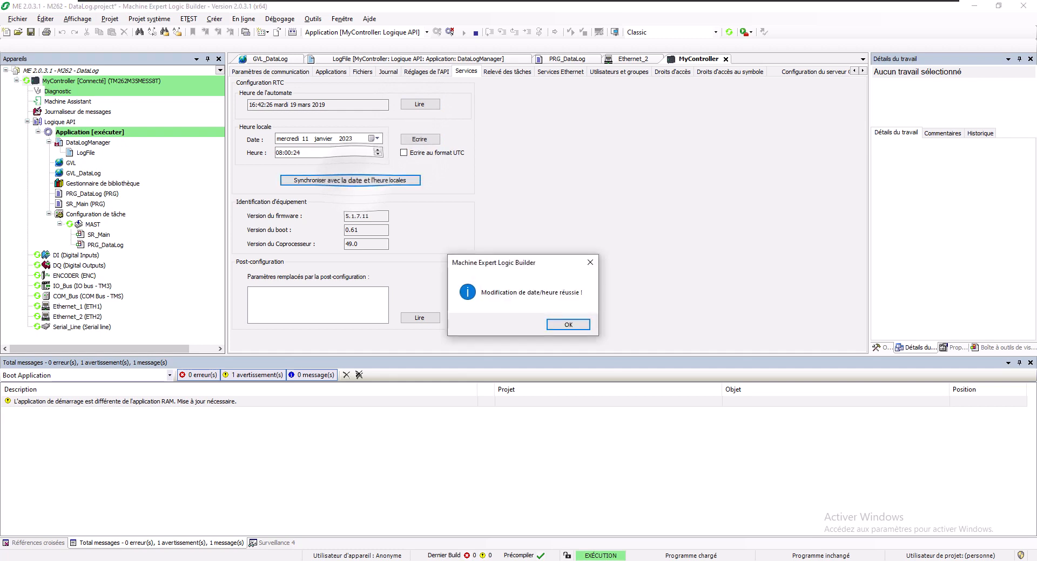
{"action": "left_click", "coordinate": [568, 324]}
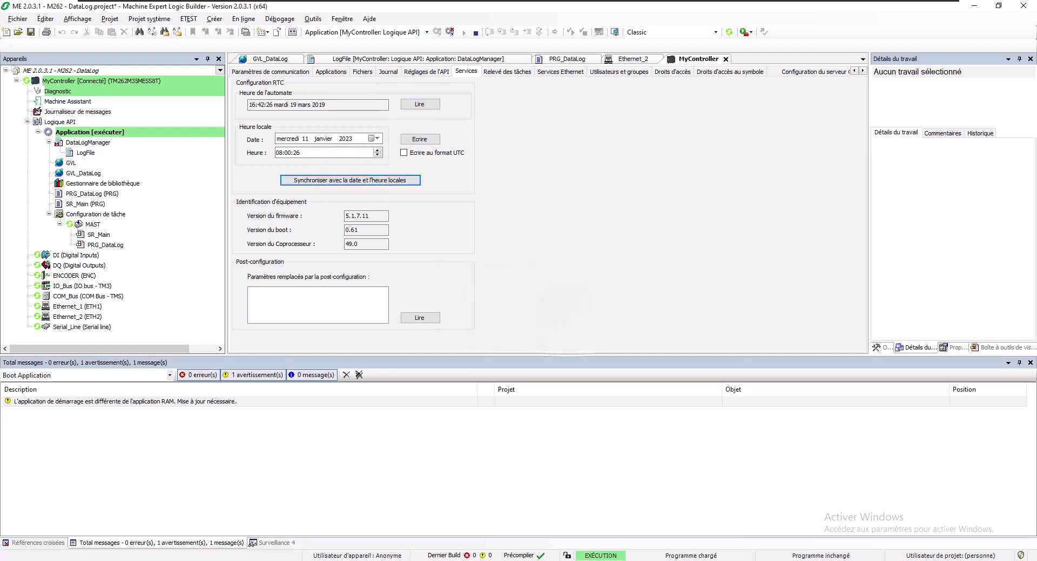
- Write the local date and time to the controller, confirm the write, and read the controller's clock back
{"action": "left_click", "coordinate": [419, 139]}
{"action": "left_click", "coordinate": [568, 325]}
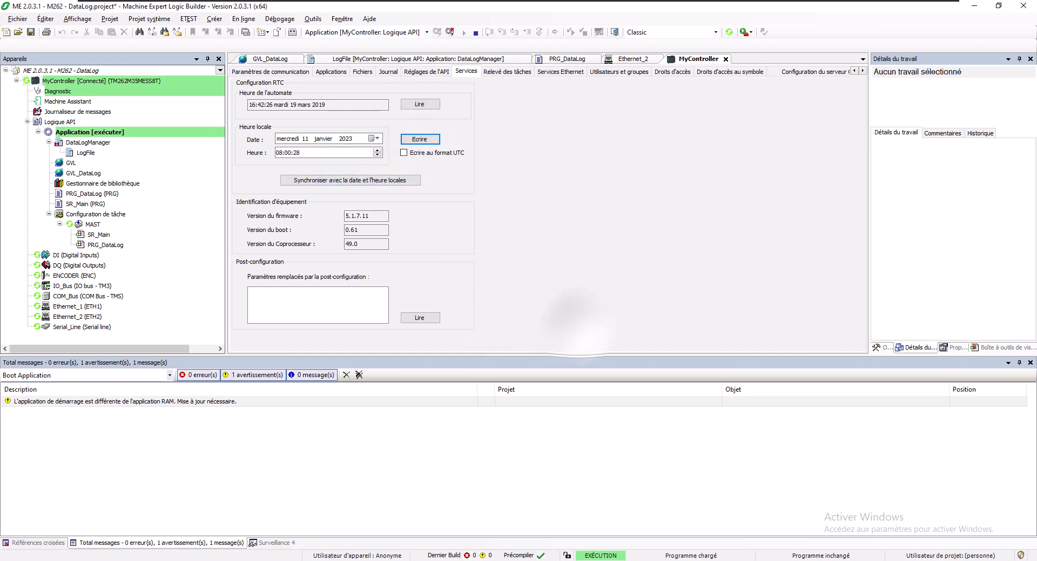
{"action": "left_click", "coordinate": [419, 104]}
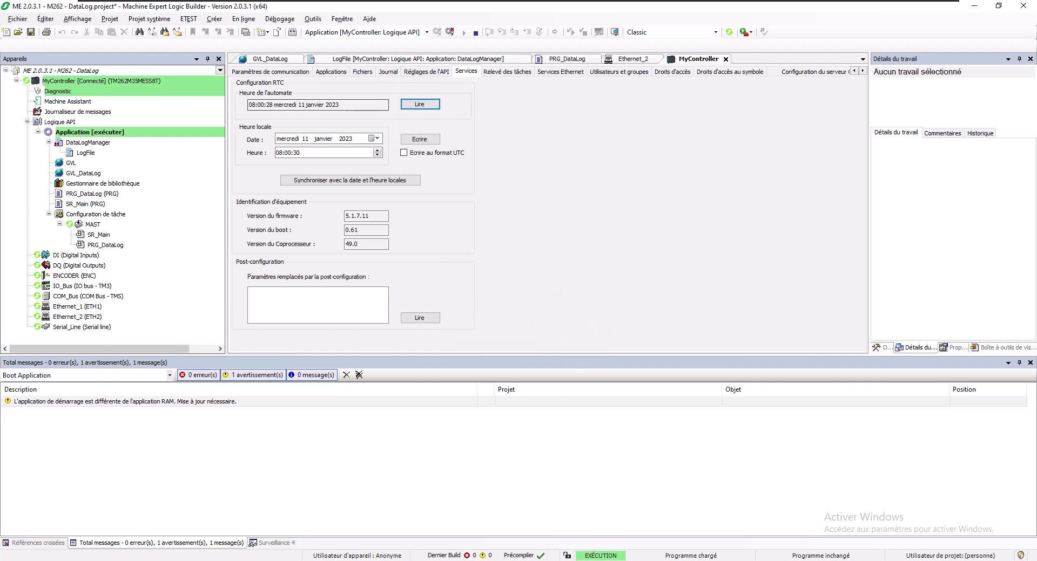
- Write TRUE to GVL_DataLog.xExecute in PRG_DataLog to trigger another log entry
{"action": "left_click", "coordinate": [567, 59]}
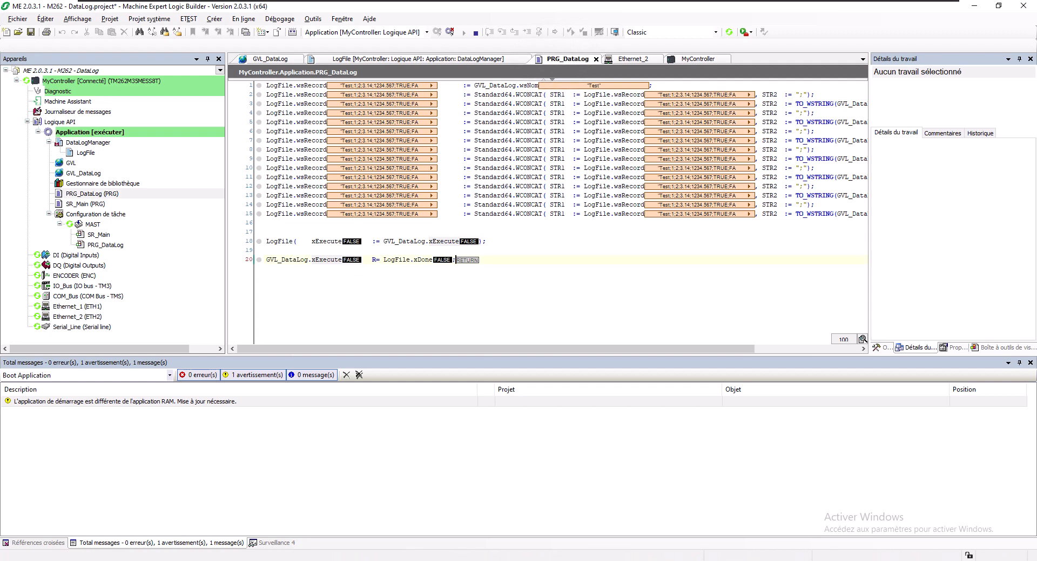
{"action": "left_click", "coordinate": [468, 241]}
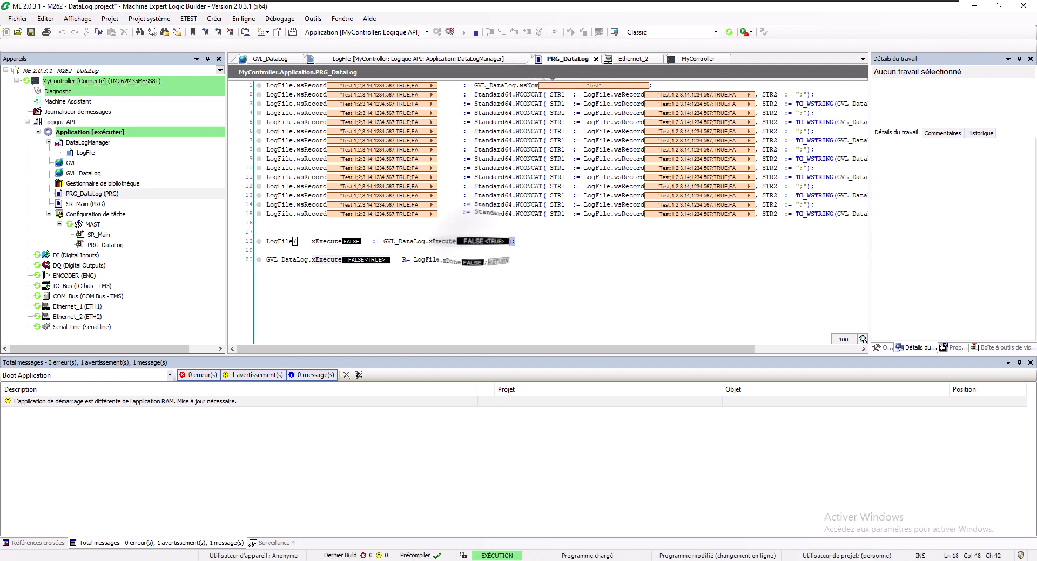
{"action": "key", "text": "ctrl+F7"}
{"action": "left_click", "coordinate": [550, 324]}
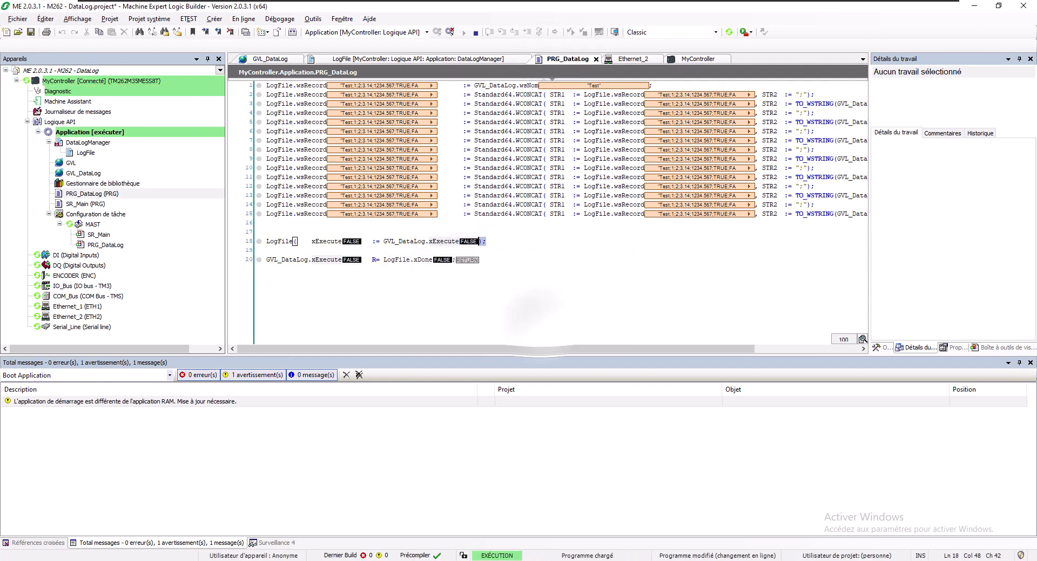
- Close the old LogFile.log window and copy the refreshed LogFile.log from the controller's Log folder over the PC folder's copy
{"action": "left_click", "coordinate": [570, 560]}
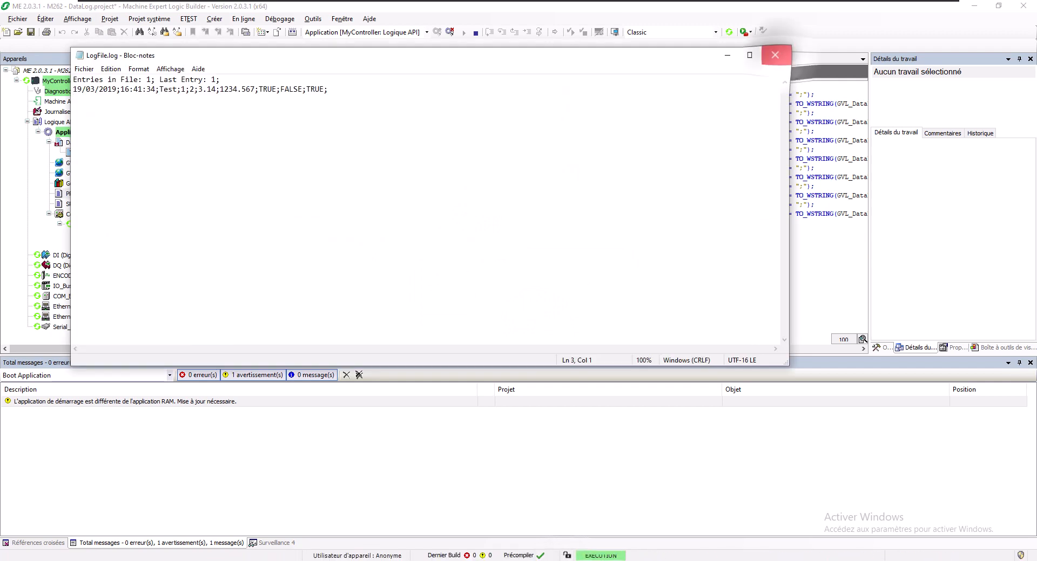
{"action": "left_click", "coordinate": [776, 53]}
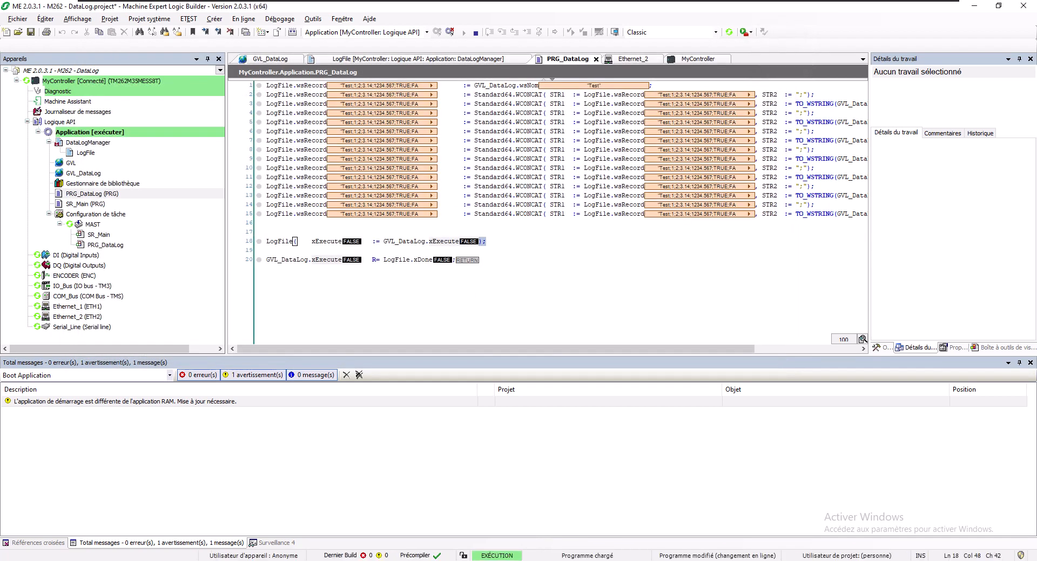
{"action": "left_click", "coordinate": [698, 59]}
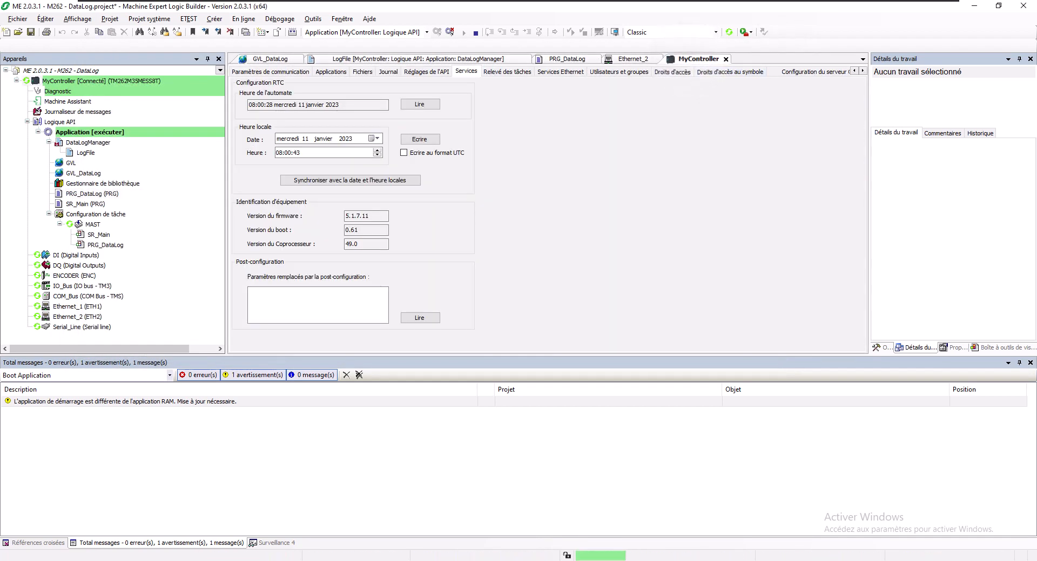
{"action": "left_click", "coordinate": [362, 72]}
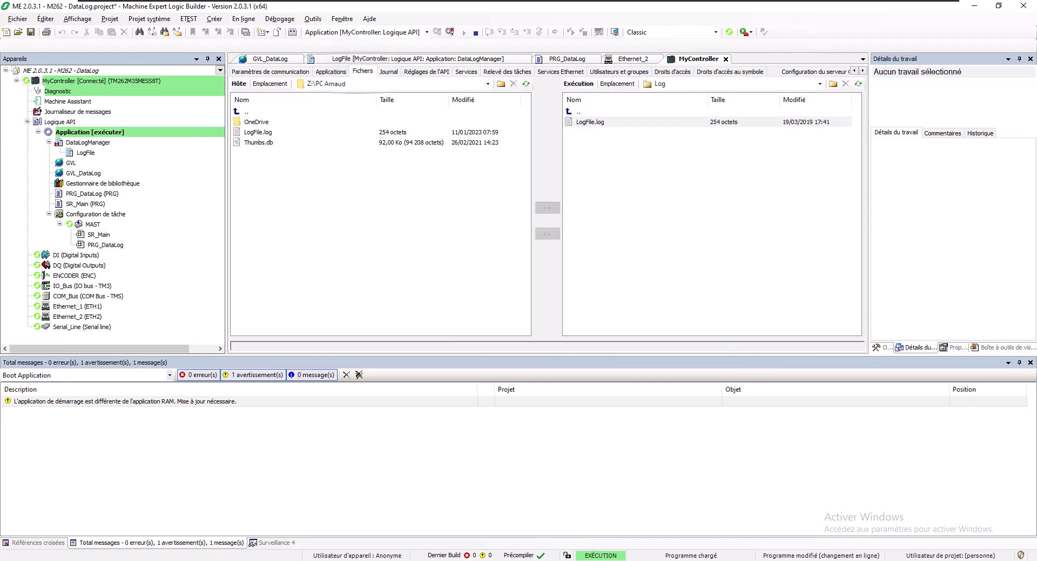
{"action": "left_click", "coordinate": [858, 84]}
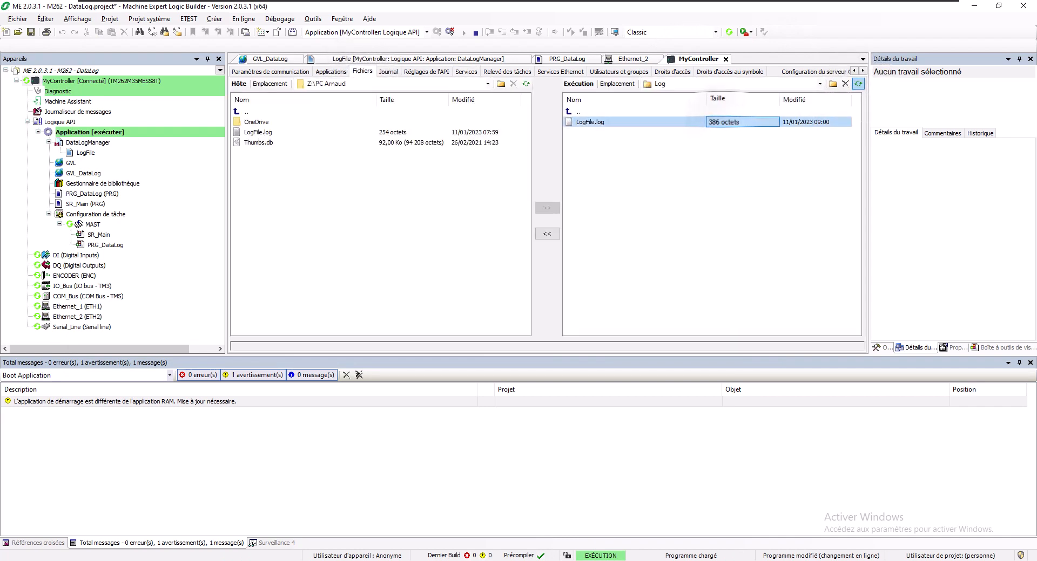
{"action": "left_click", "coordinate": [547, 234]}
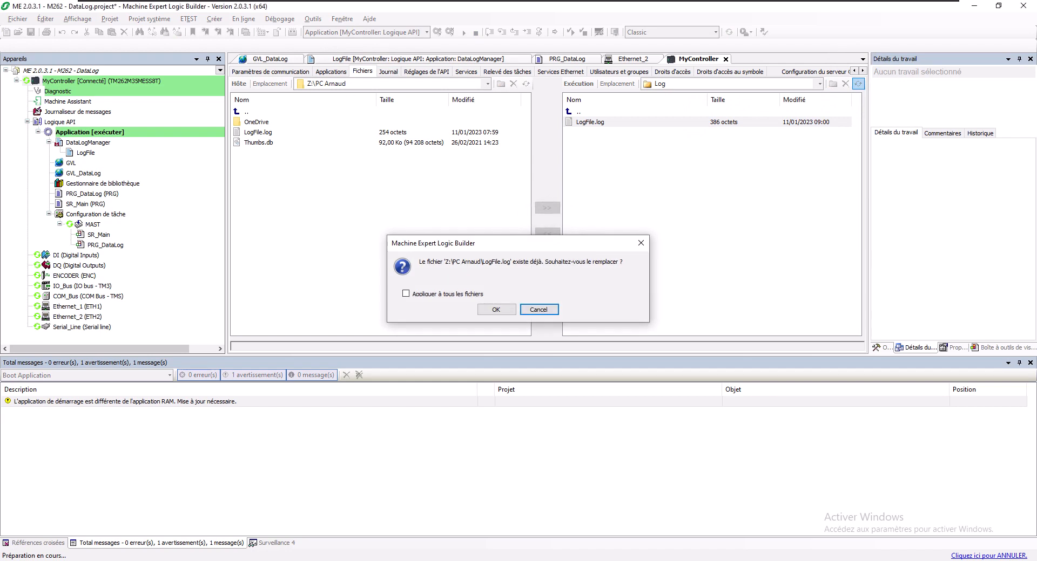
{"action": "left_click", "coordinate": [496, 309]}
- Switch to File Explorer, open the copied LogFile.log and examine its entry counters and the second entry's date and time
{"action": "left_click", "coordinate": [267, 560]}
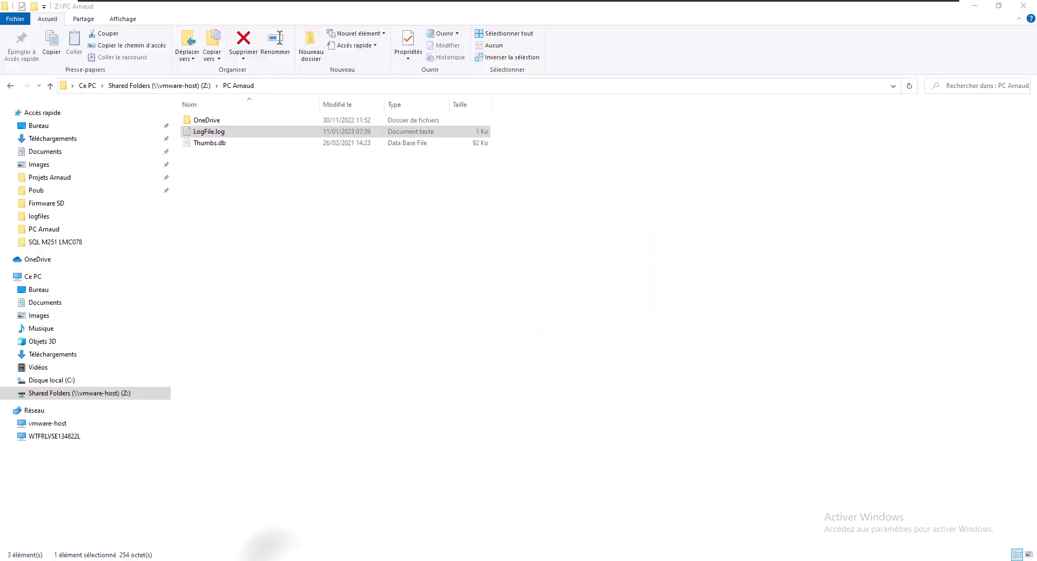
{"action": "double_click", "coordinate": [207, 132]}
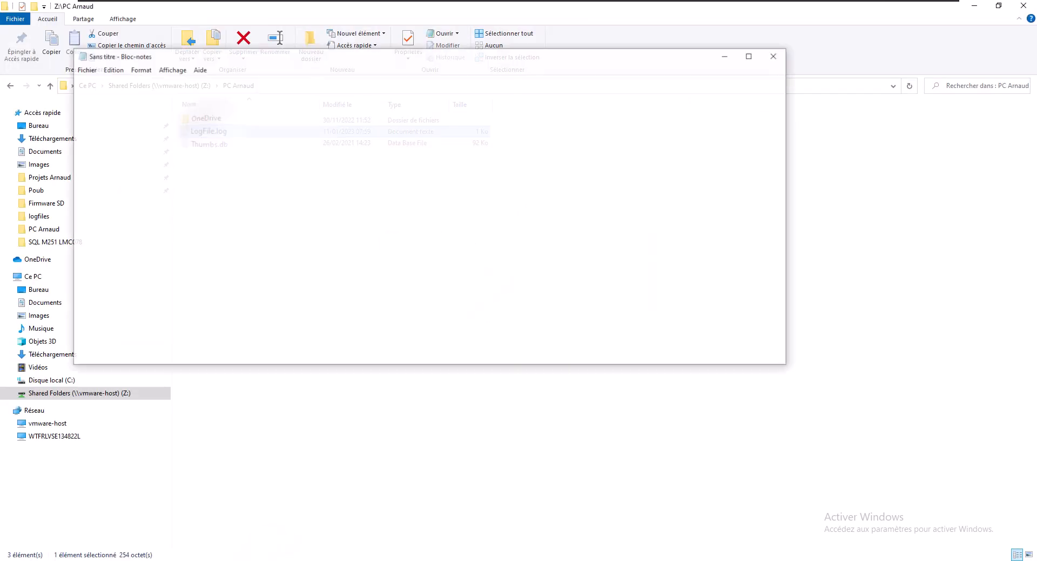
{"action": "left_click_drag", "start_coordinate": [90, 79], "coordinate": [232, 79]}
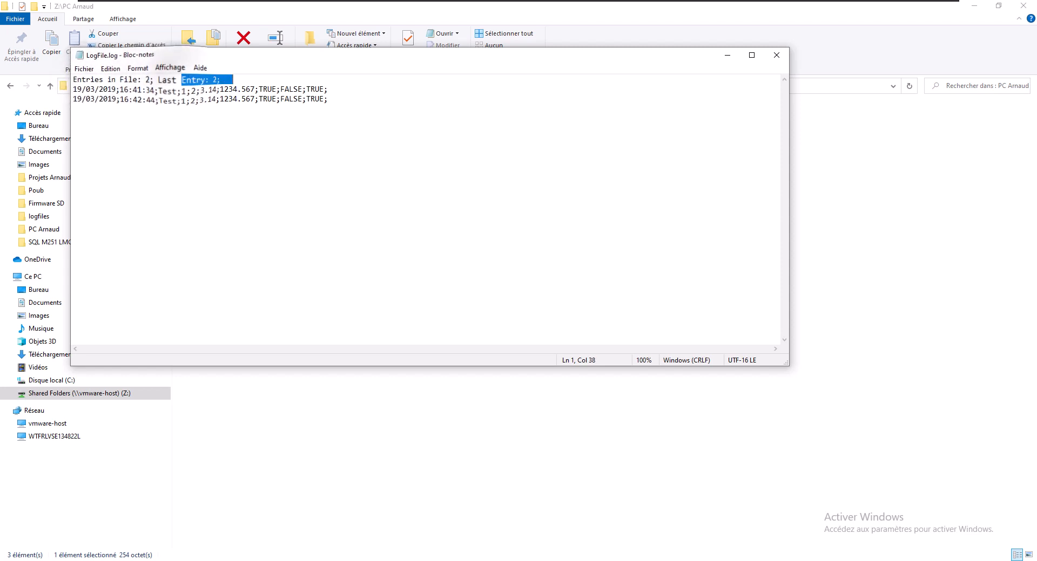
{"action": "left_click_drag", "start_coordinate": [86, 99], "coordinate": [189, 98]}
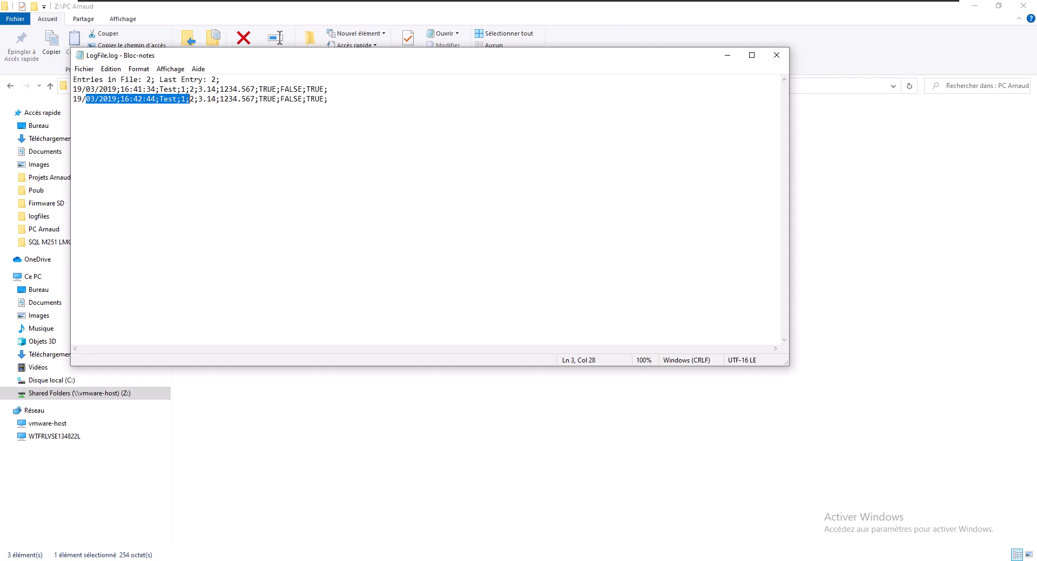
- Switch back to Machine Expert Logic Builder and read the controller's clock again in the services of MyController
{"action": "left_click", "coordinate": [490, 560]}
{"action": "left_click", "coordinate": [466, 71]}
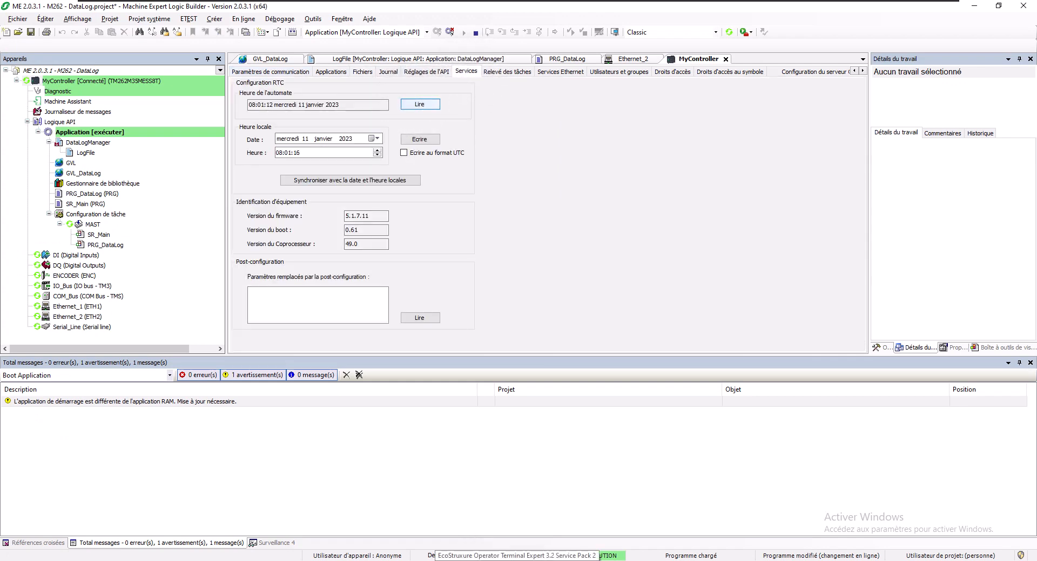
{"action": "left_click", "coordinate": [421, 105]}
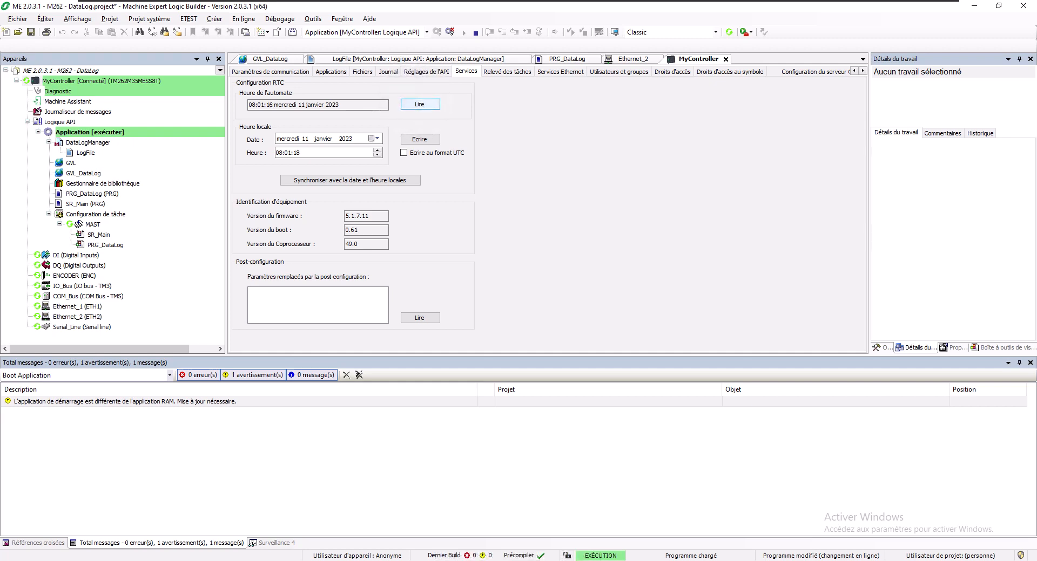
- Trigger a new log entry in PRG_DataLog by writing TRUE to GVL_DataLog.xExecute with the corrected clock
{"action": "left_click", "coordinate": [567, 59]}
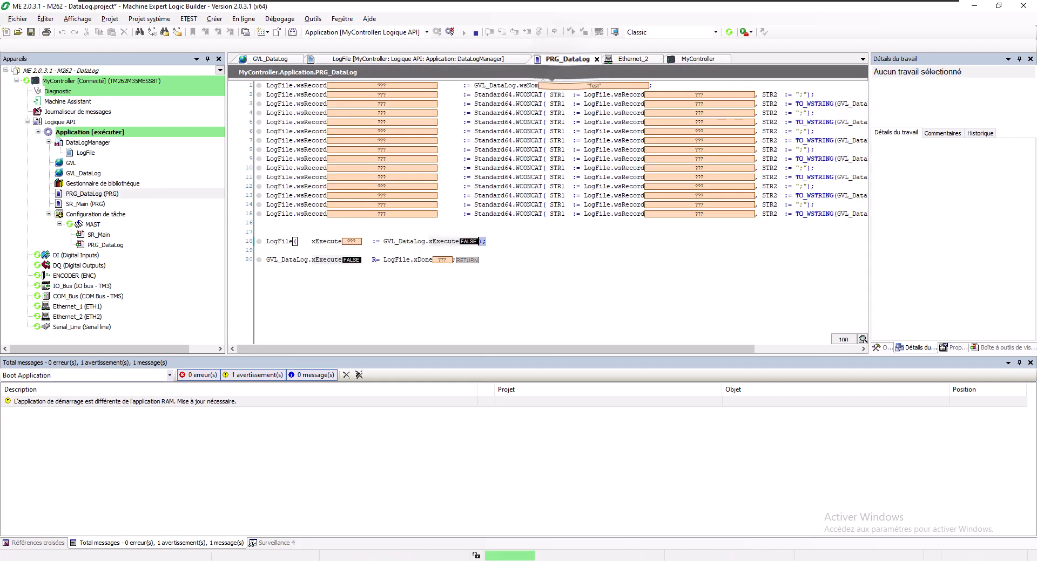
{"action": "double_click", "coordinate": [466, 240]}
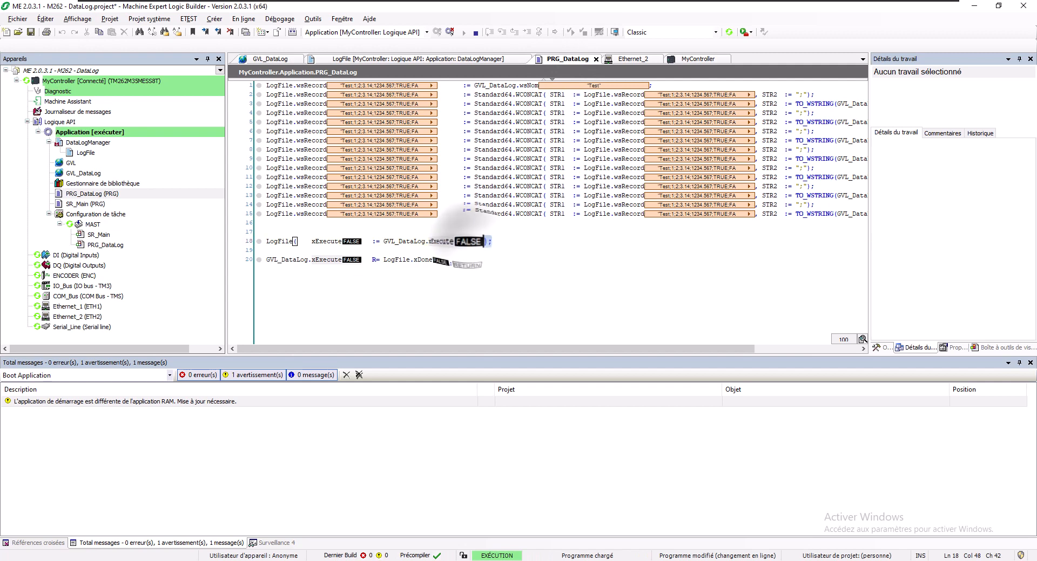
{"action": "key", "text": "ctrl+F7"}
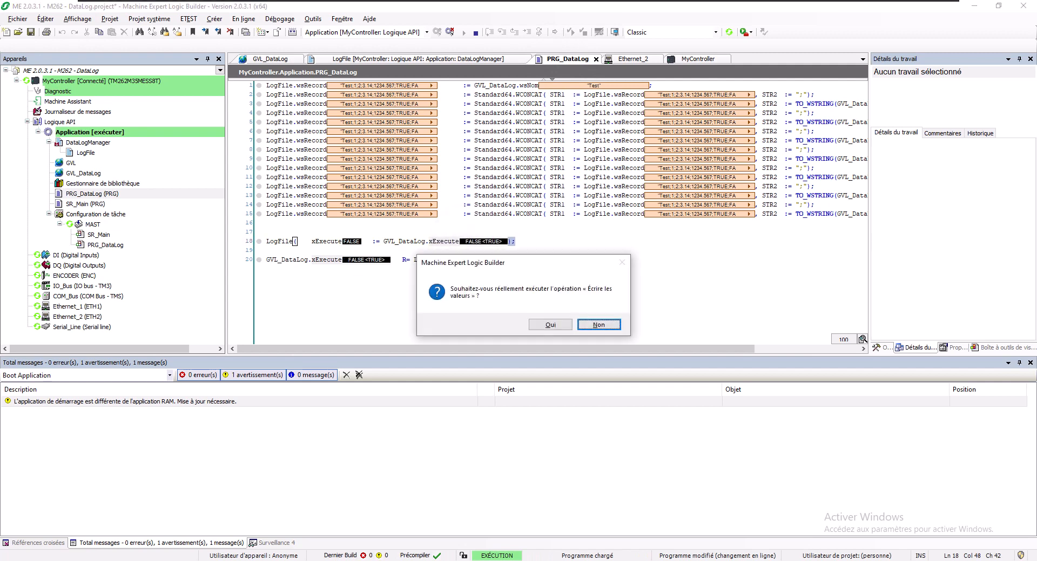
{"action": "left_click", "coordinate": [550, 325]}
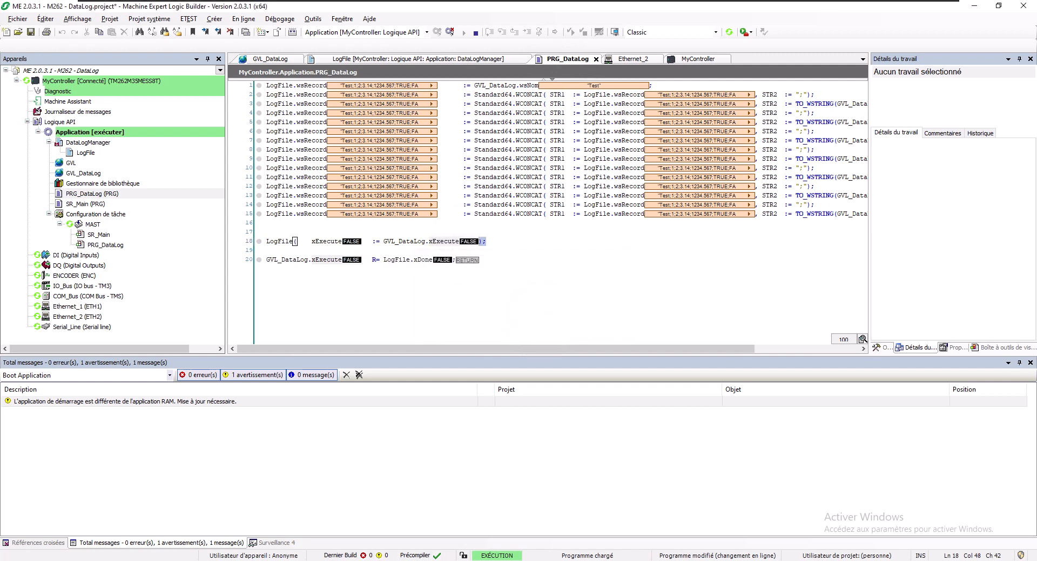
- Refresh the controller's Log folder and copy LogFile.log to the PC folder again, replacing the existing file
{"action": "left_click", "coordinate": [698, 59]}
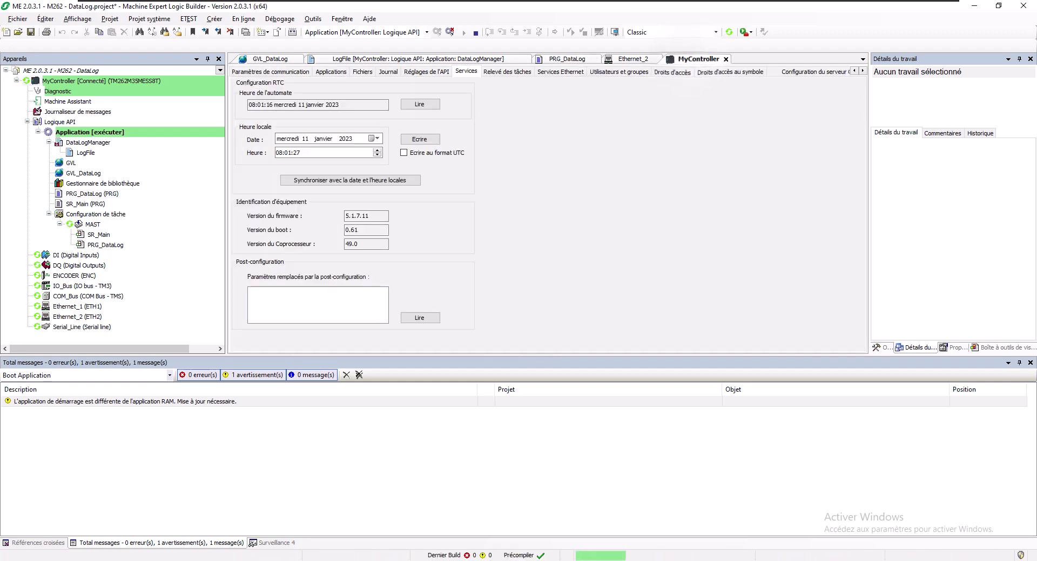
{"action": "left_click", "coordinate": [567, 59]}
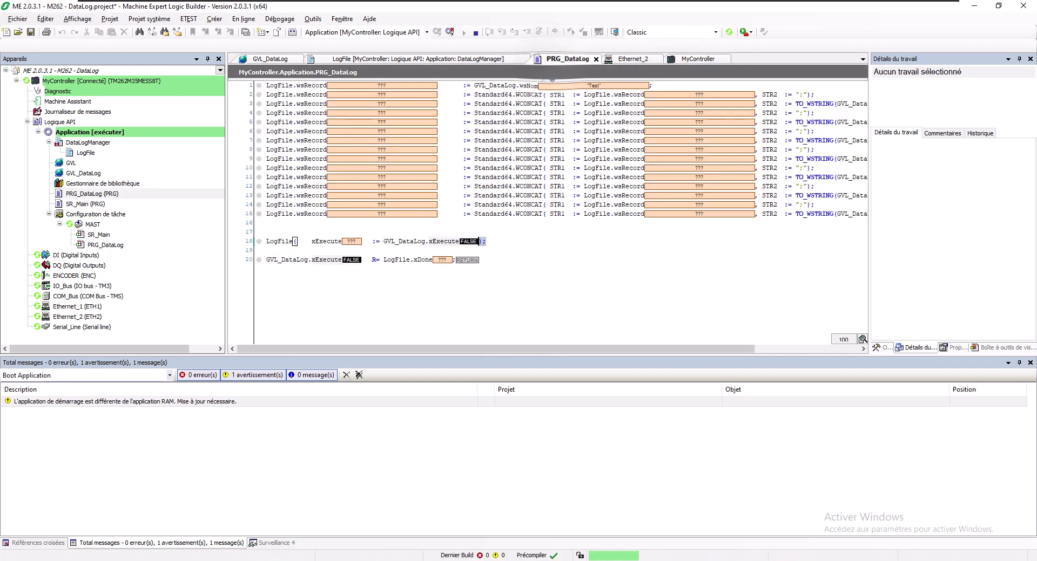
{"action": "left_click", "coordinate": [698, 58]}
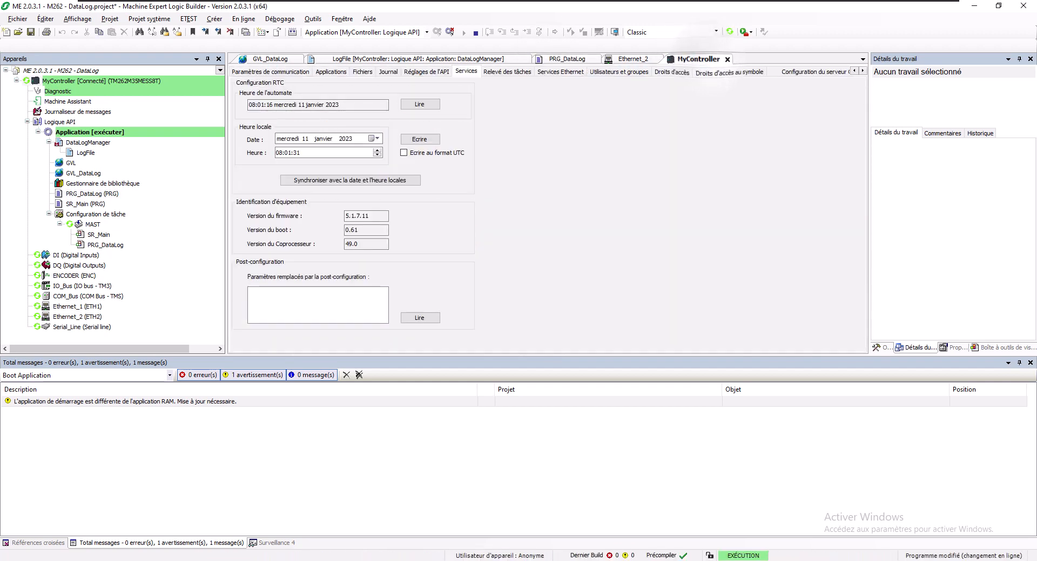
{"action": "left_click", "coordinate": [362, 71]}
{"action": "left_click", "coordinate": [858, 83]}
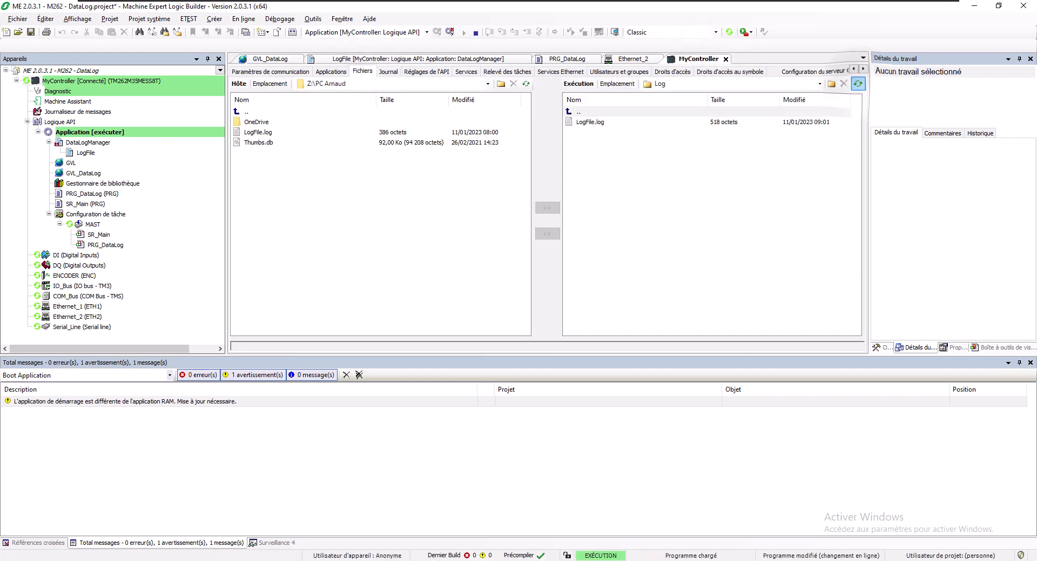
{"action": "left_click", "coordinate": [571, 560]}
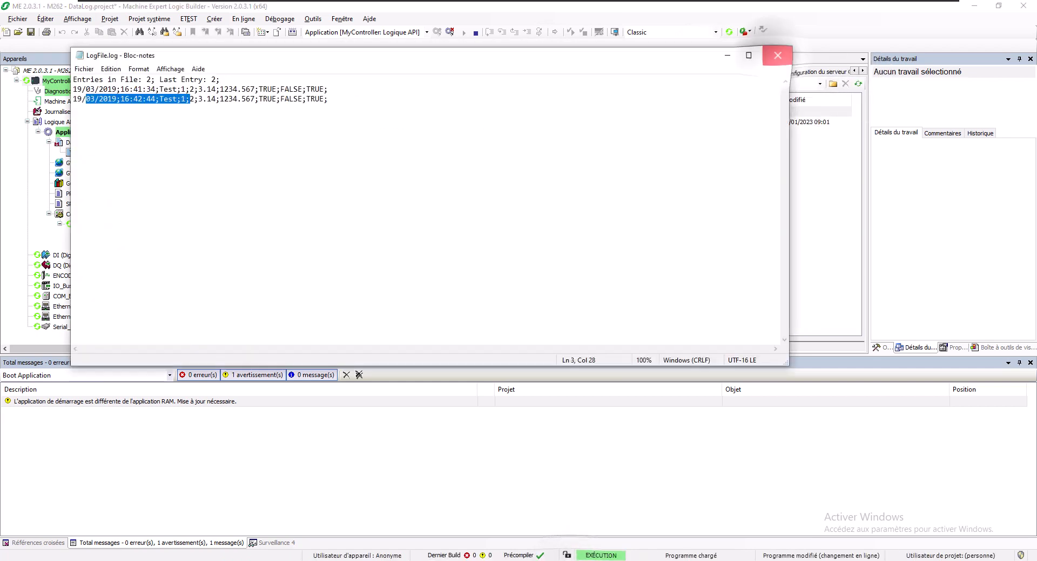
{"action": "left_click", "coordinate": [776, 53]}
{"action": "left_click", "coordinate": [596, 122]}
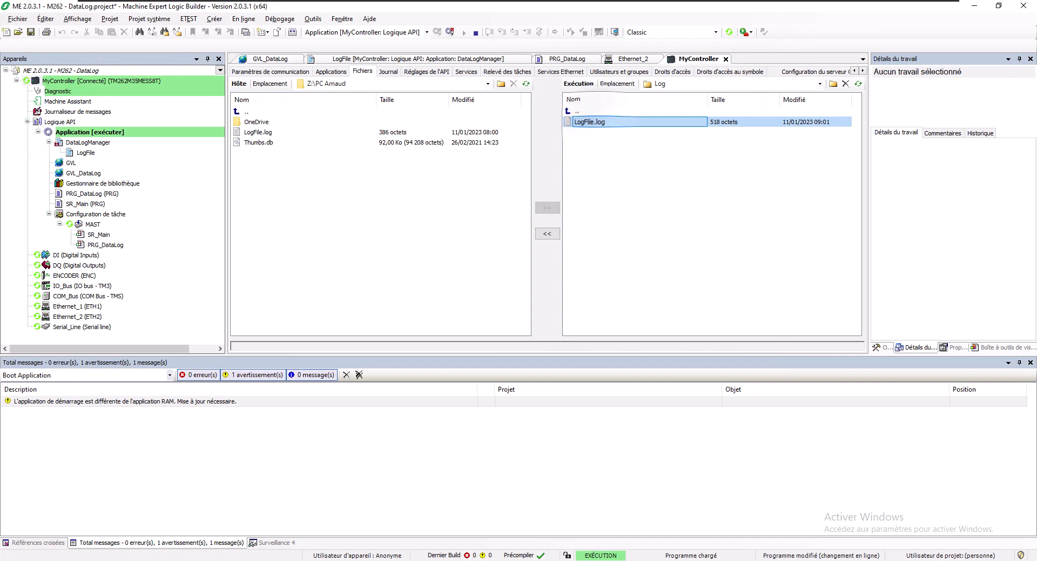
{"action": "left_click", "coordinate": [547, 234]}
{"action": "left_click", "coordinate": [496, 309]}
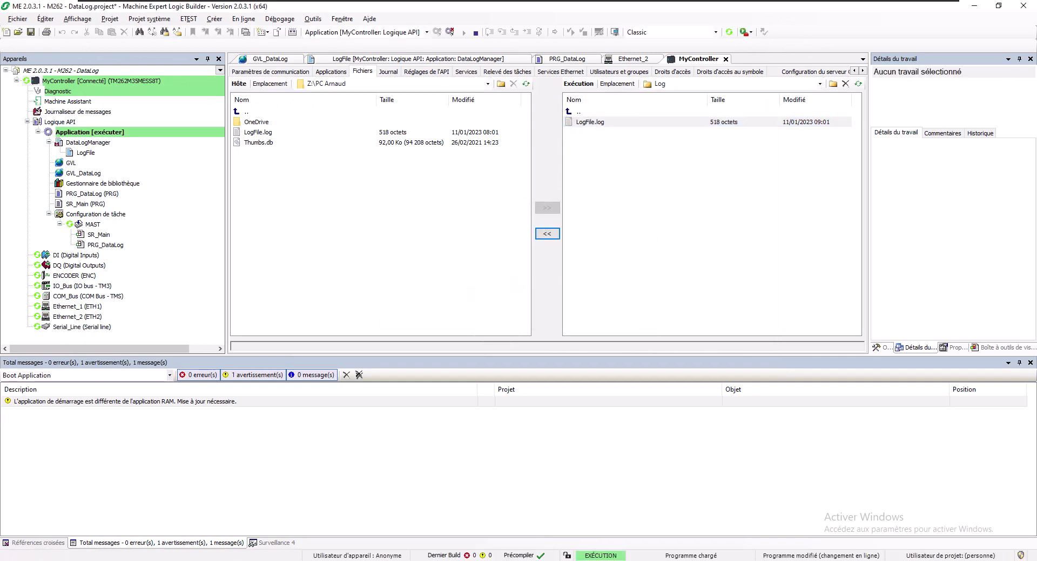
- Switch to File Explorer, open the updated LogFile.log and examine the newest entry's date, time and values
{"action": "left_click", "coordinate": [272, 560]}
{"action": "double_click", "coordinate": [209, 130]}
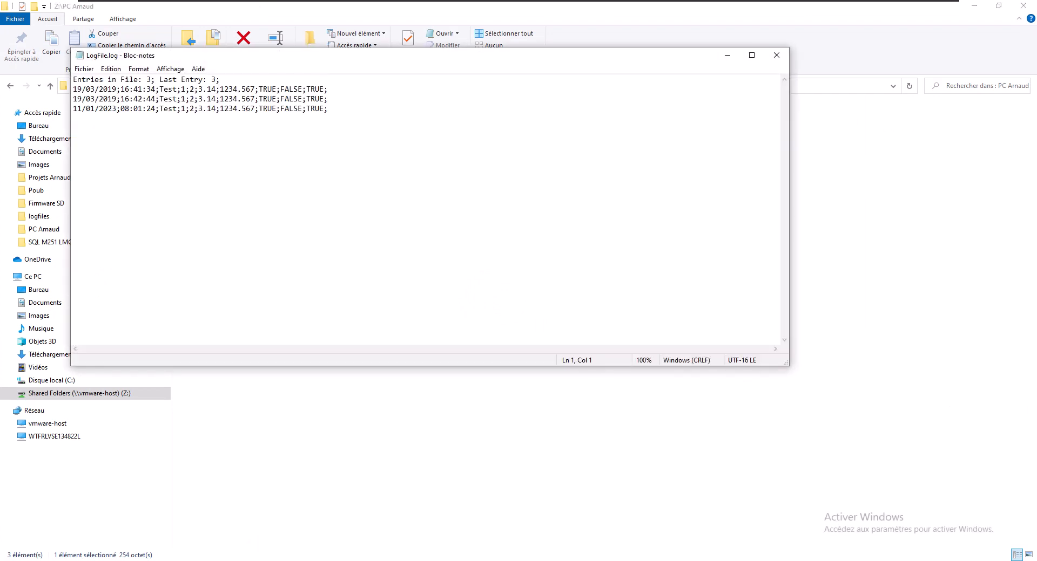
{"action": "left_click_drag", "start_coordinate": [81, 108], "coordinate": [194, 109]}
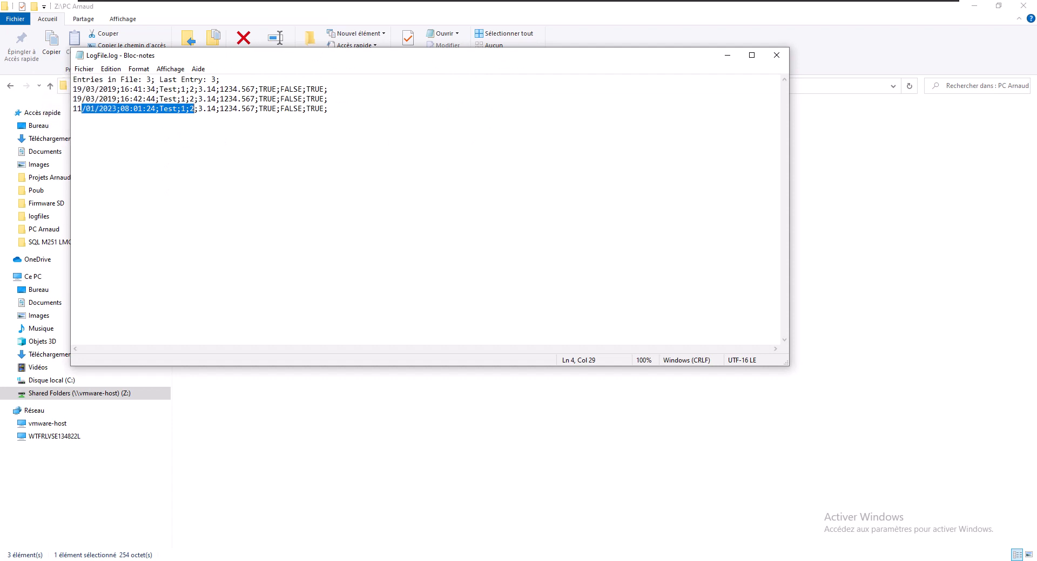
{"action": "left_click_drag", "start_coordinate": [77, 109], "coordinate": [350, 117]}
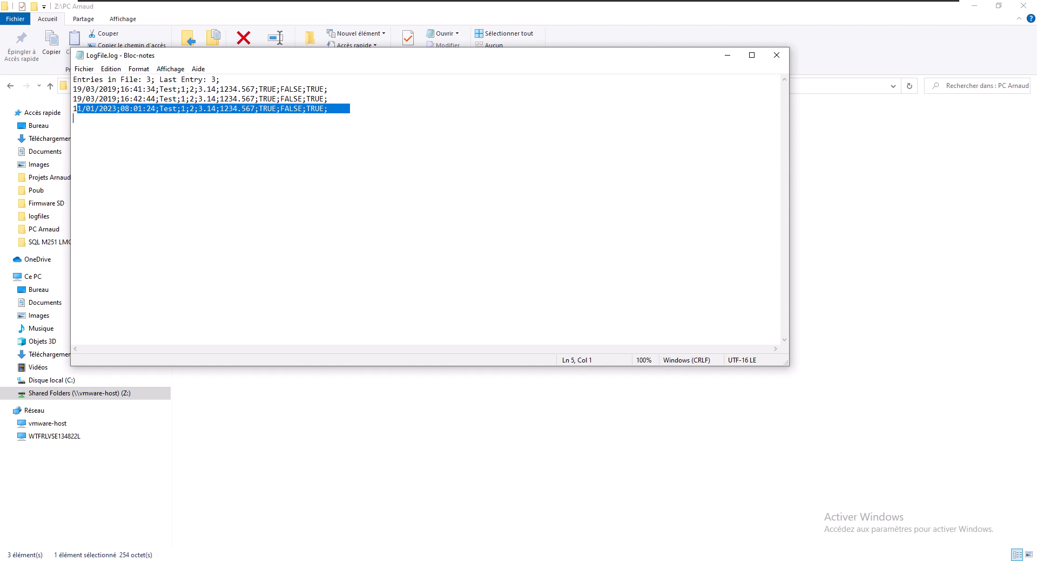
{"action": "left_click", "coordinate": [293, 130]}
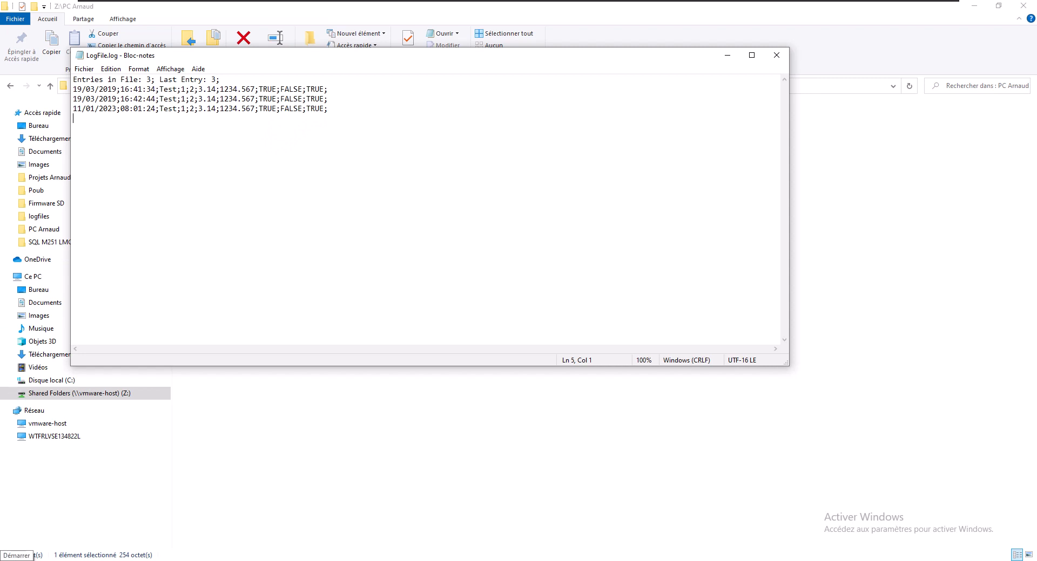
- Minimize LogFile.log and File Explorer, and show the LogFile configuration in Machine Expert Logic Builder
{"action": "left_click", "coordinate": [727, 55]}
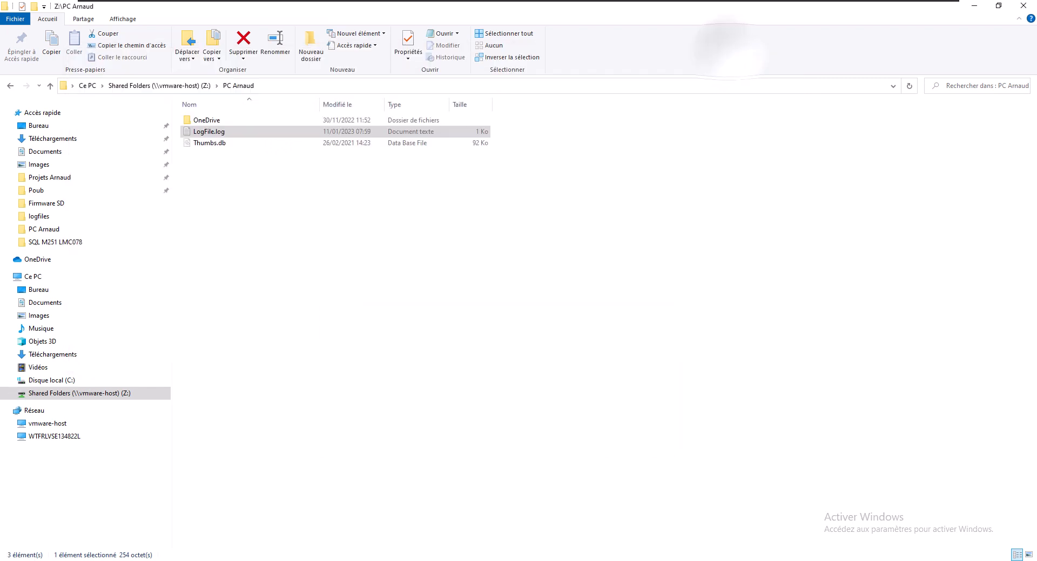
{"action": "left_click", "coordinate": [973, 5]}
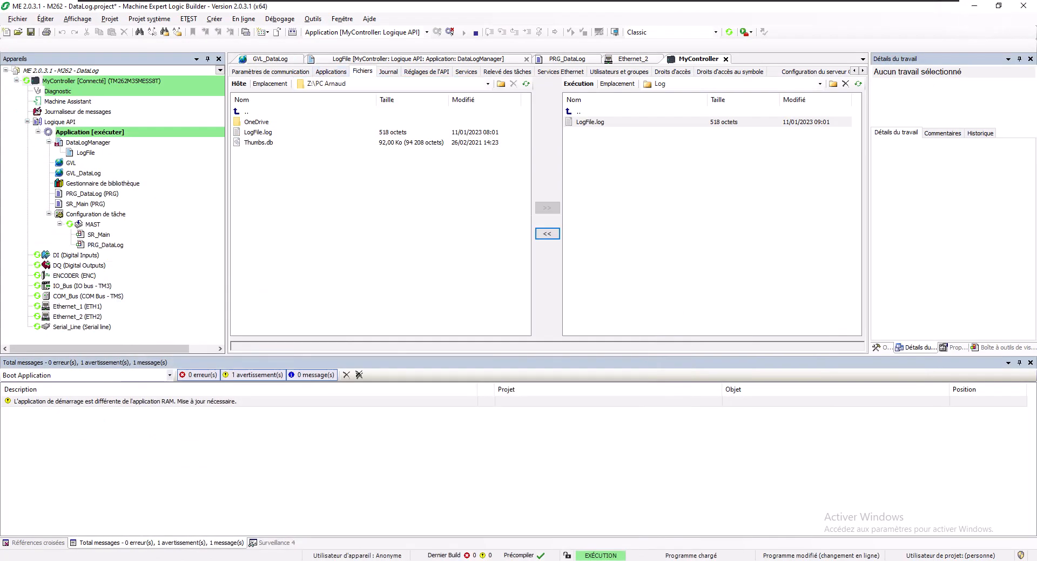
{"action": "left_click", "coordinate": [388, 59]}
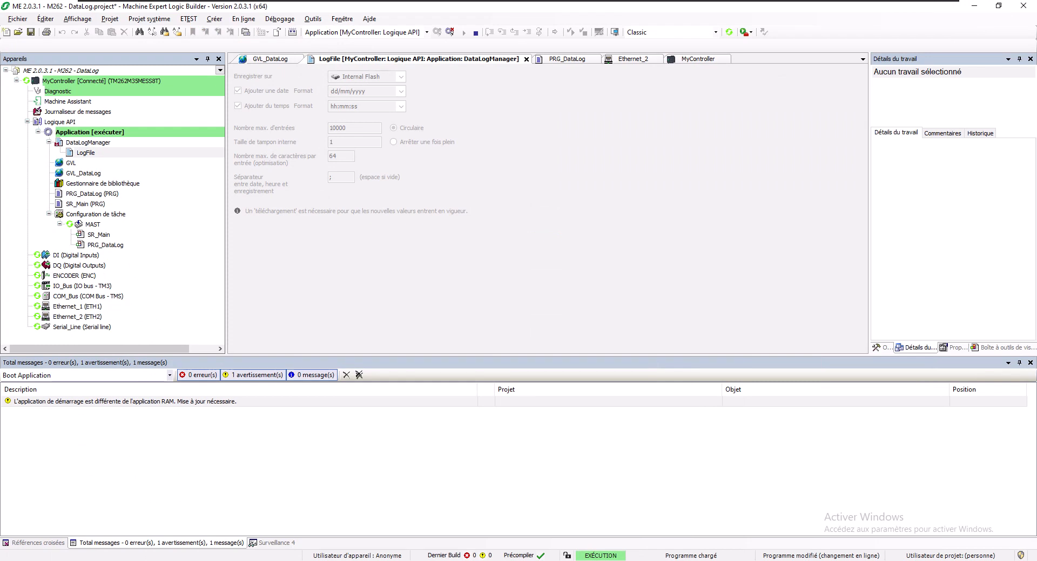